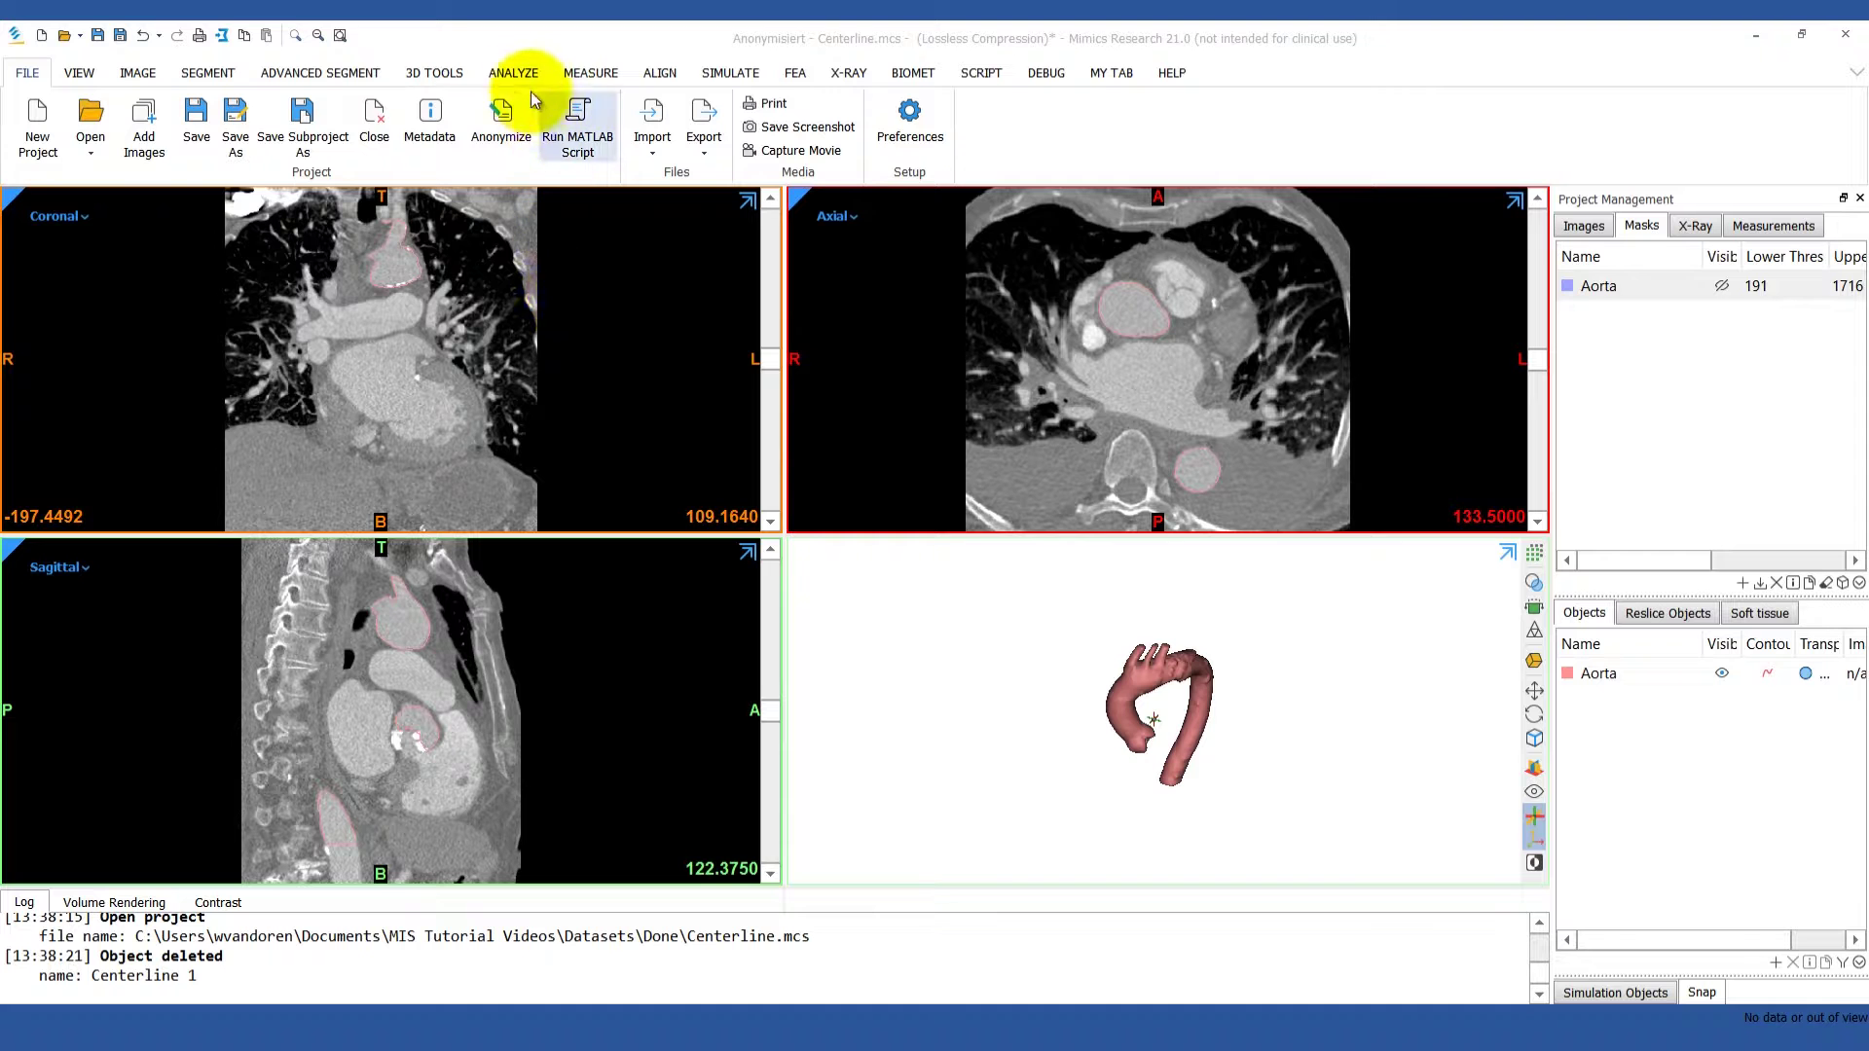
# From the Analyze tab, start Fit Centerline on the Aorta part with smooth factor 0.5
pyautogui.click(515, 75)
pyautogui.click(545, 134)
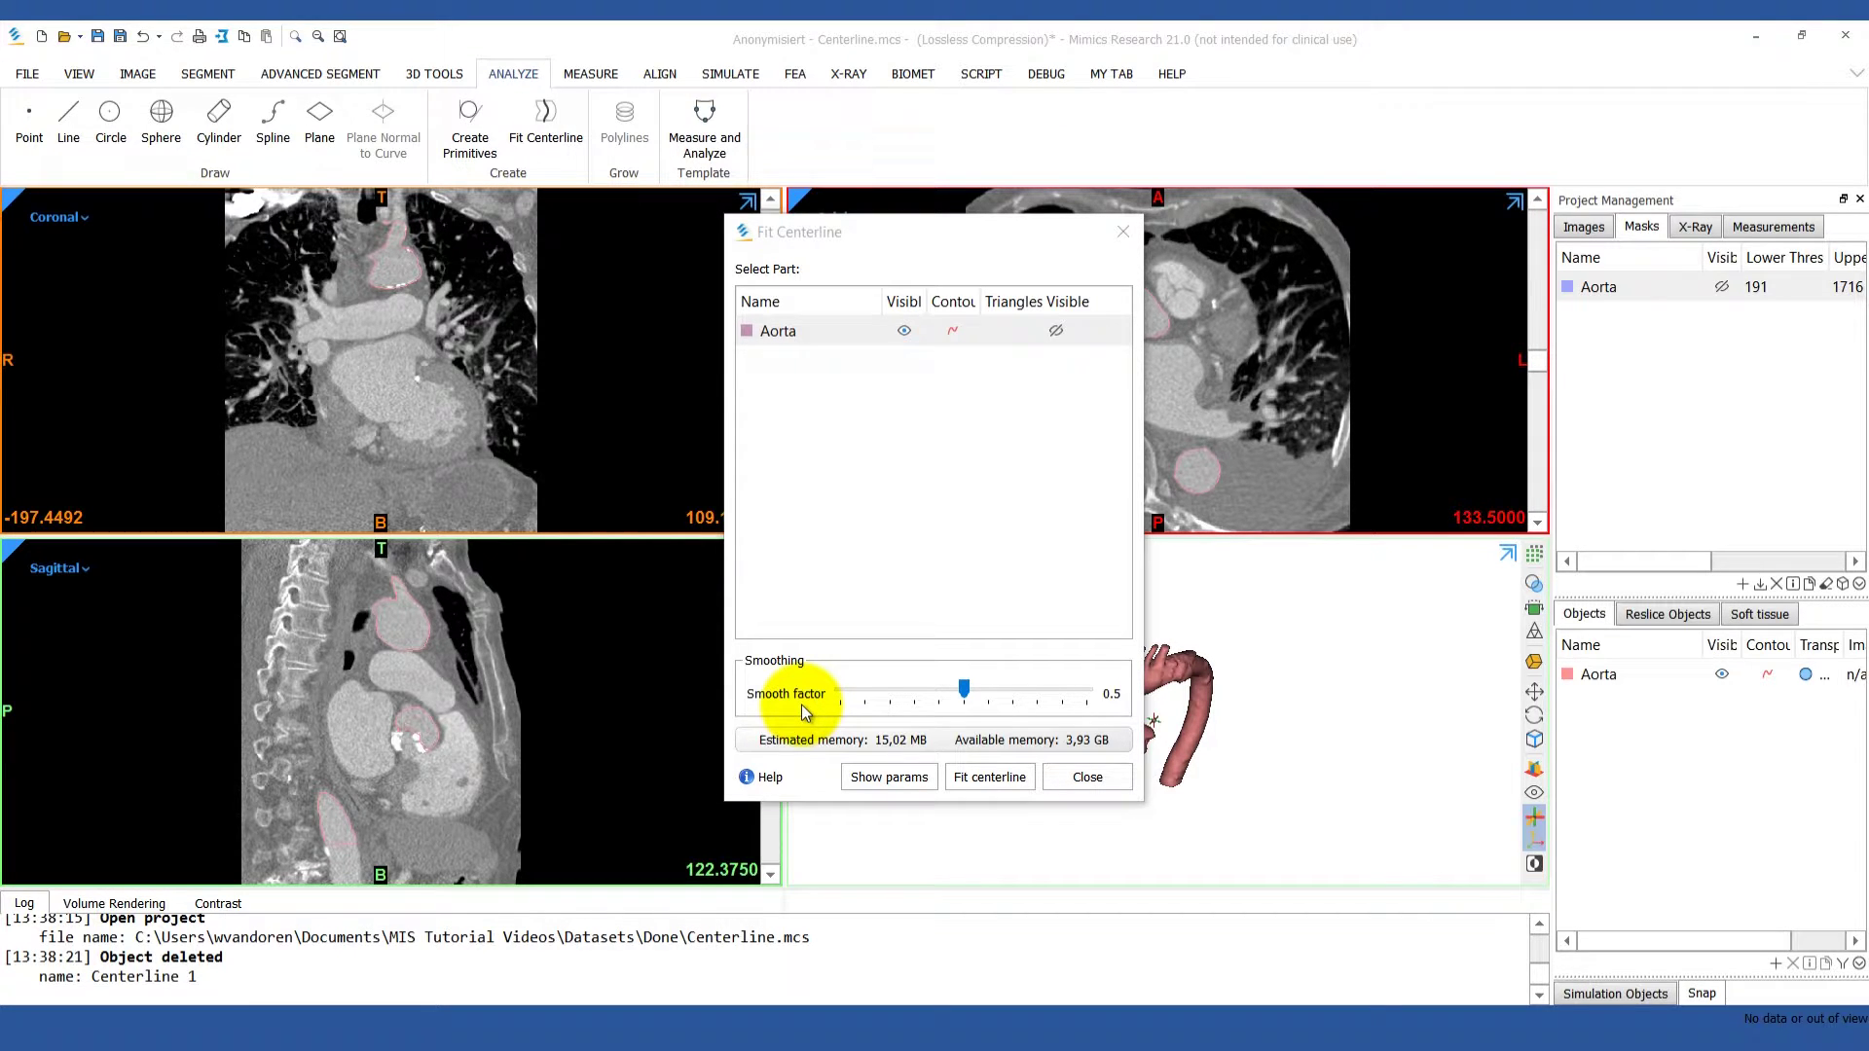
# Set the centerline parameters to Manual with Fixed control-point spacing at 1.3906 mm
pyautogui.click(882, 777)
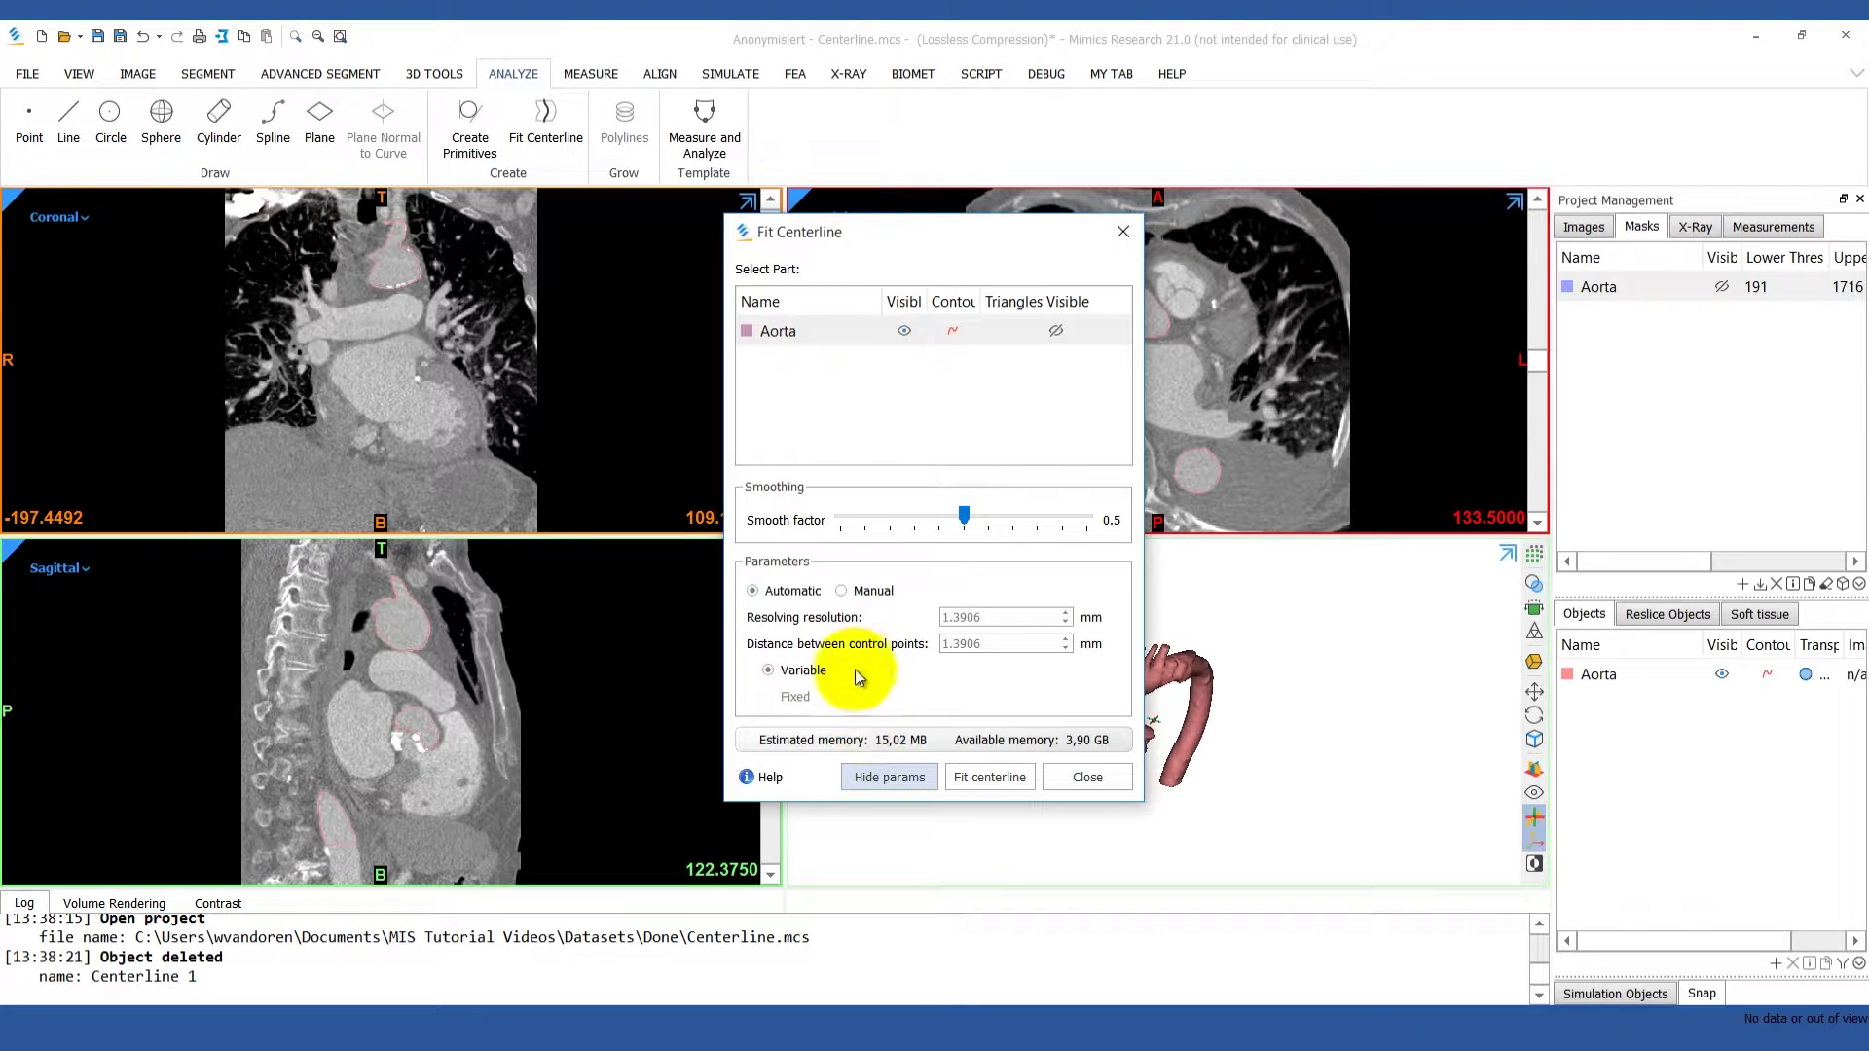
pyautogui.click(841, 593)
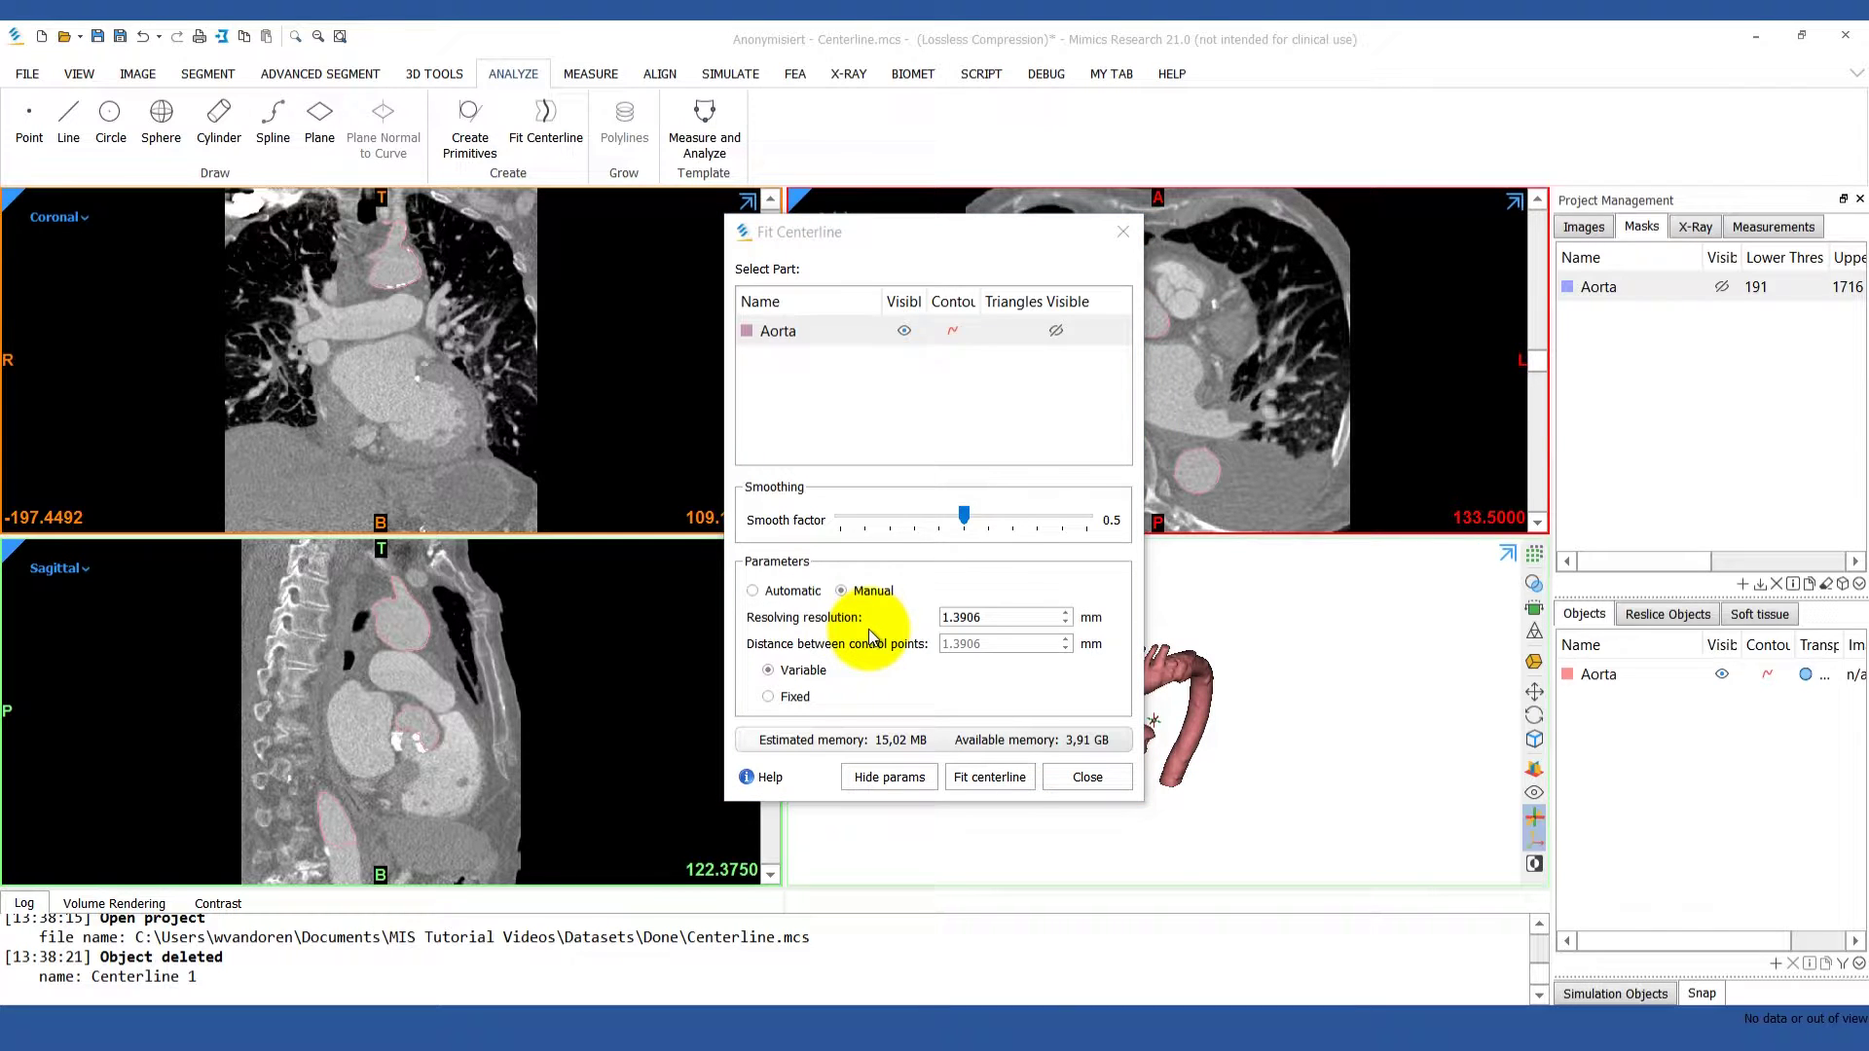
pyautogui.click(781, 697)
pyautogui.click(776, 699)
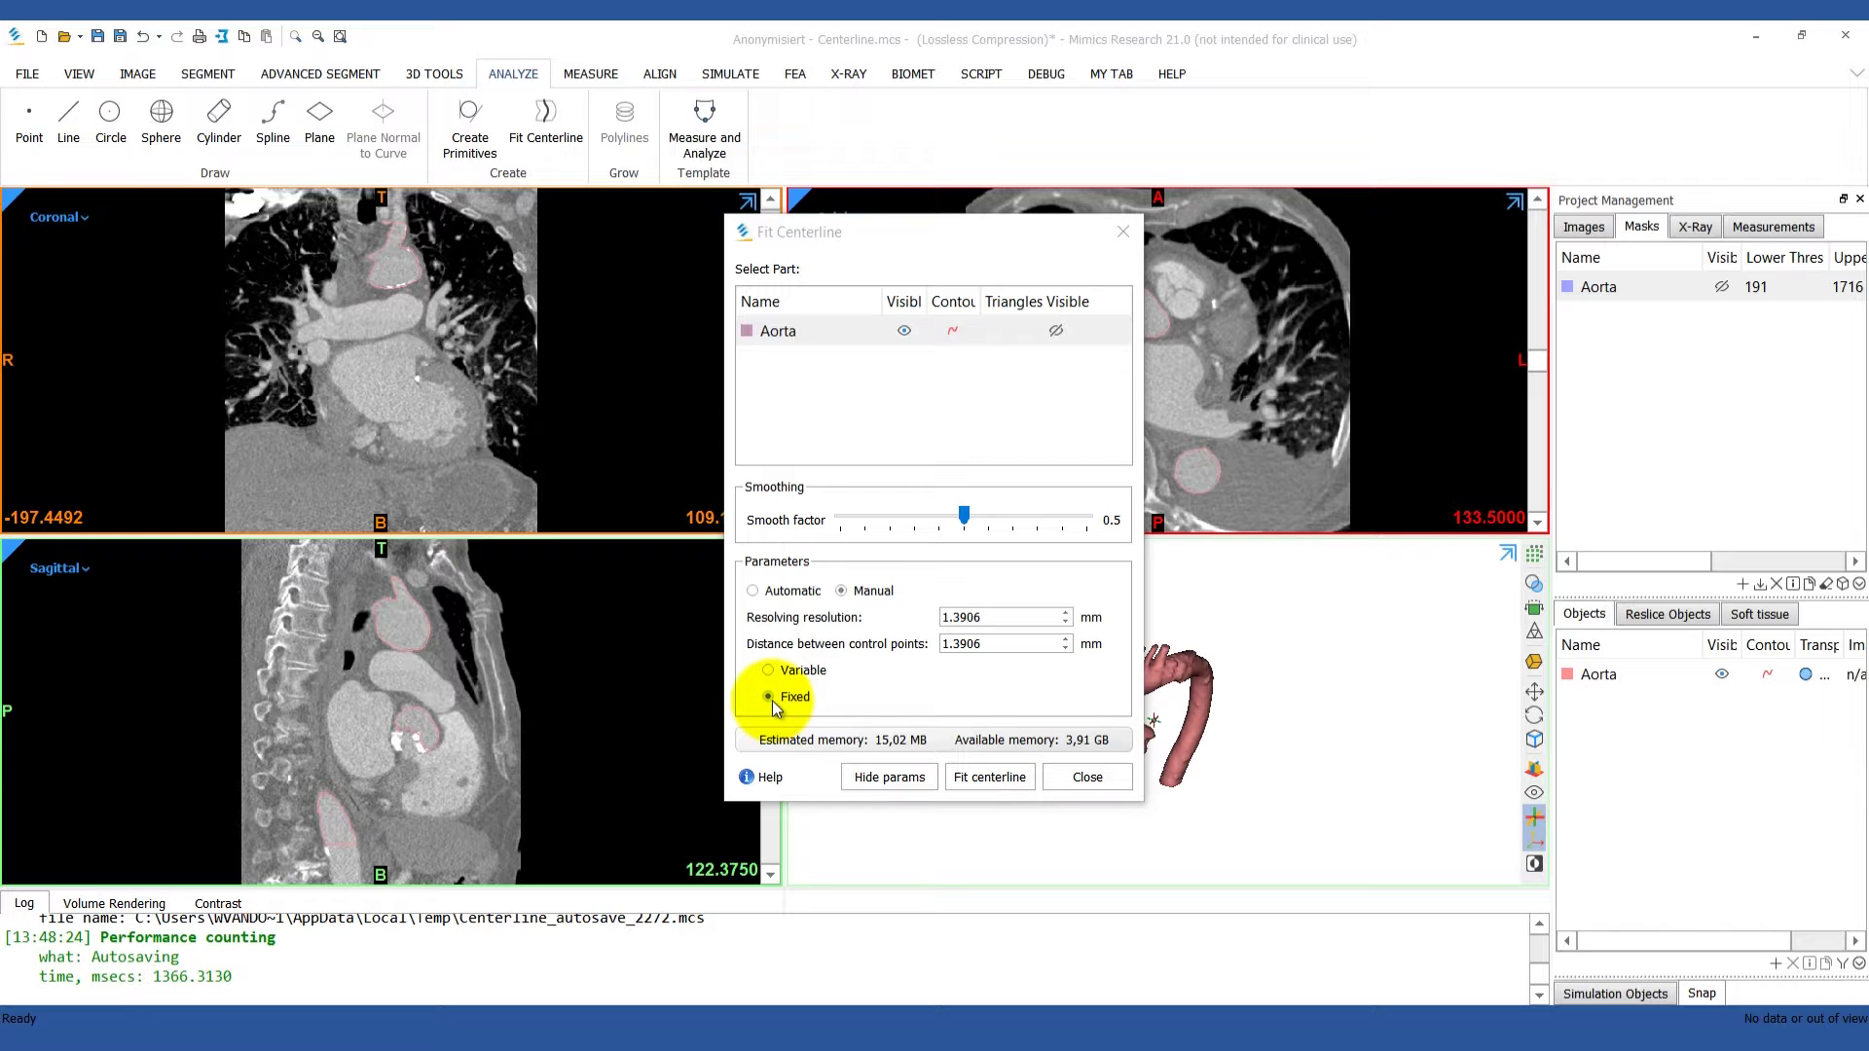
# Revert to Automatic parameters, fit Centerline 1 through the Aorta, and close the dialog
pyautogui.click(755, 591)
pyautogui.click(991, 774)
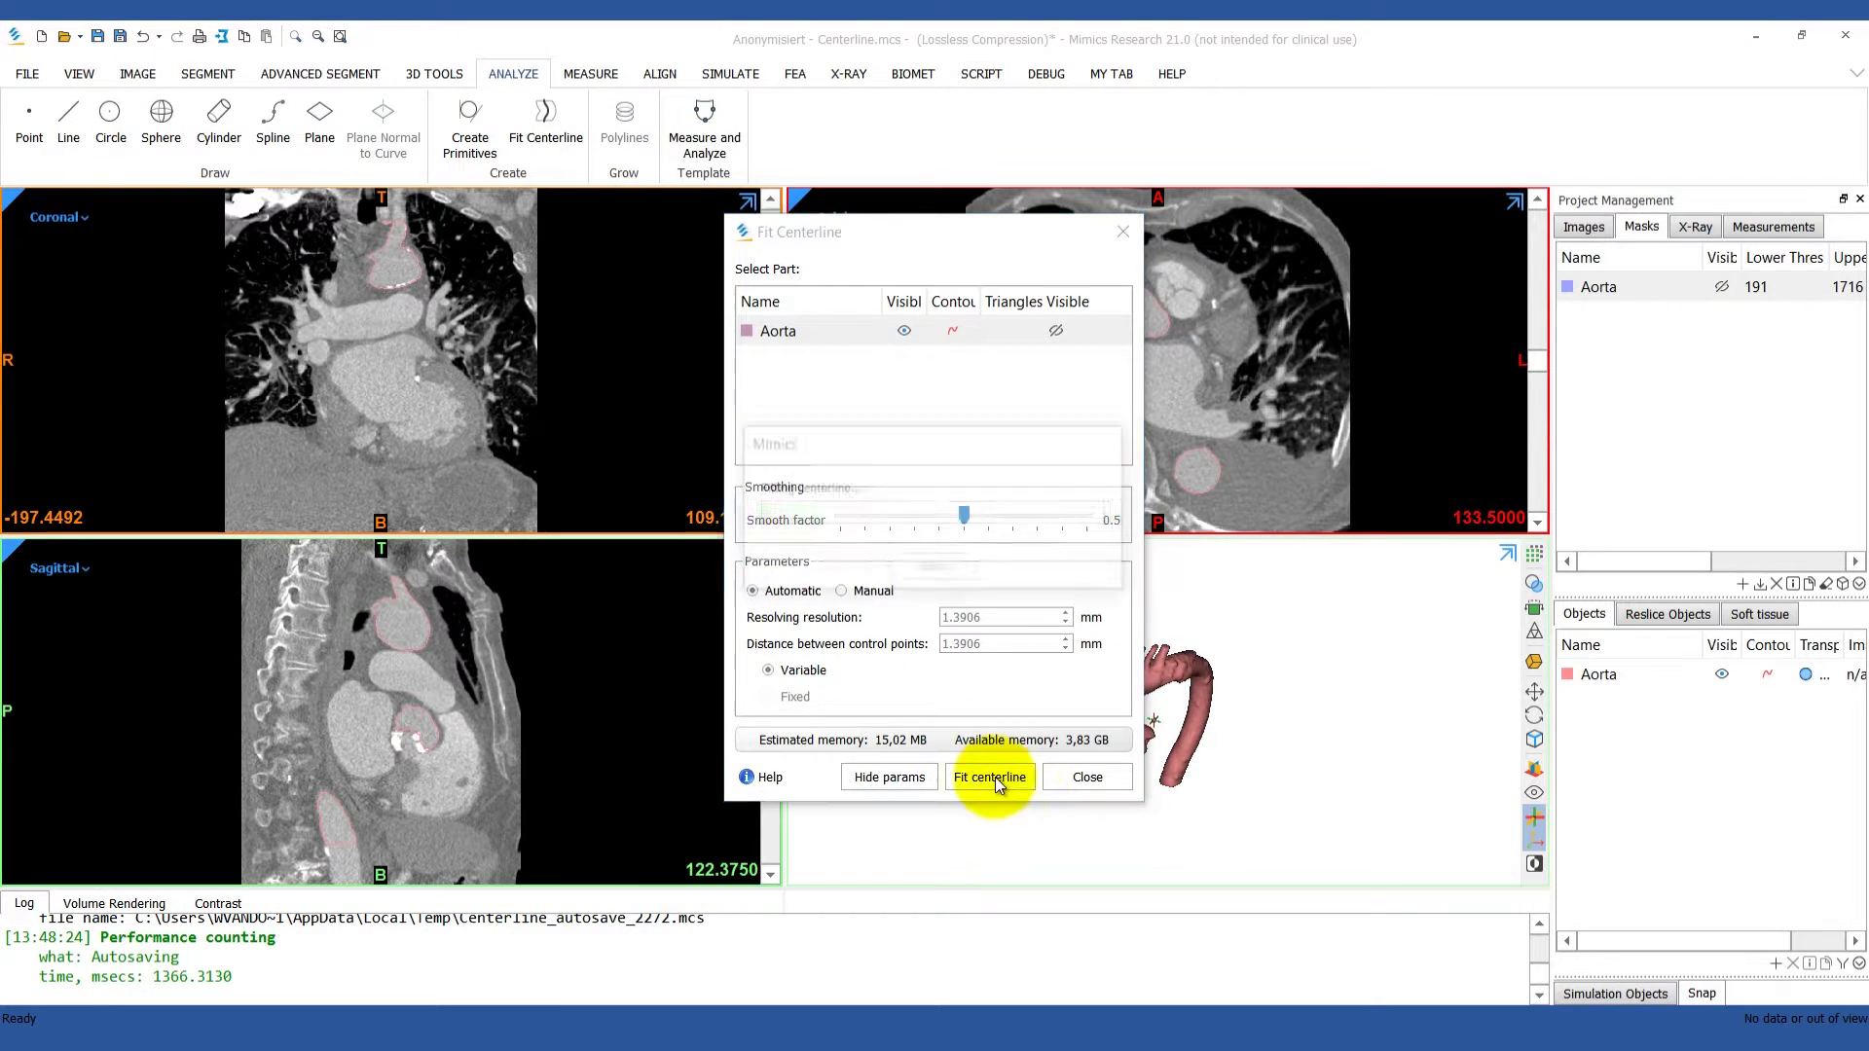
pyautogui.click(1079, 779)
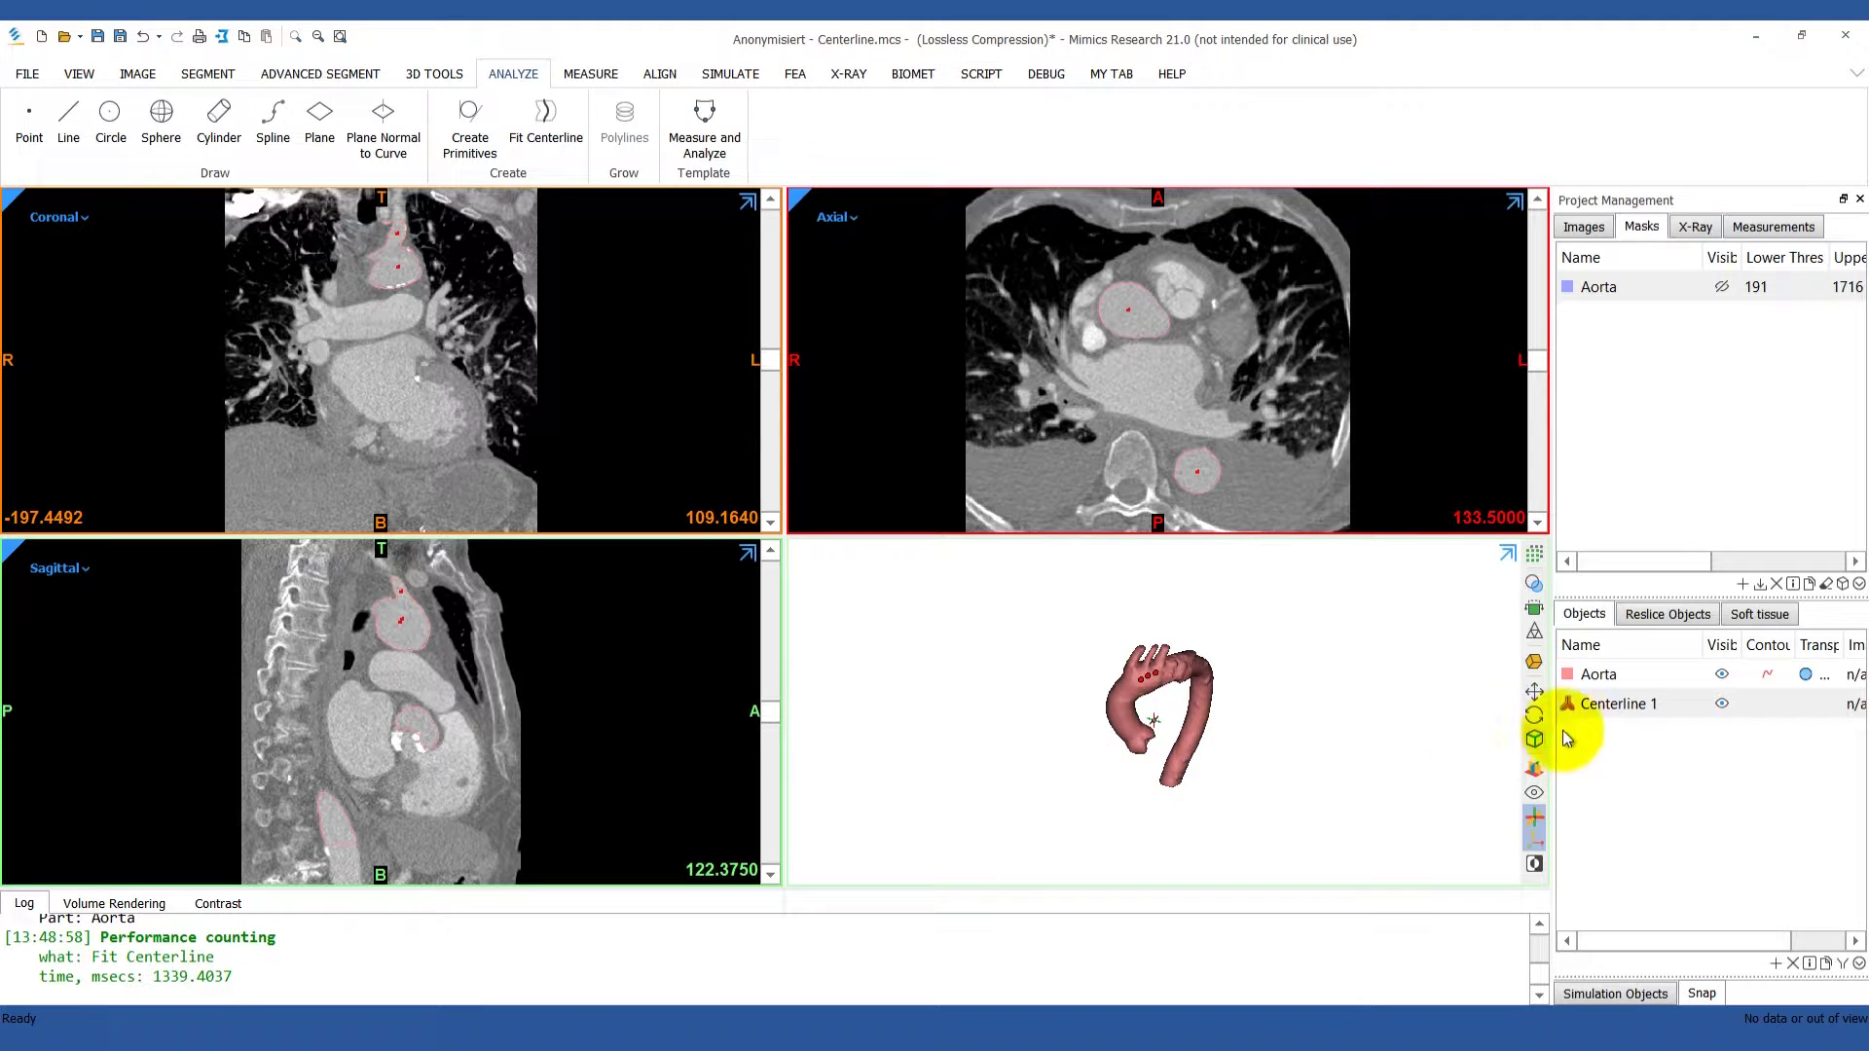
pyautogui.click(1534, 588)
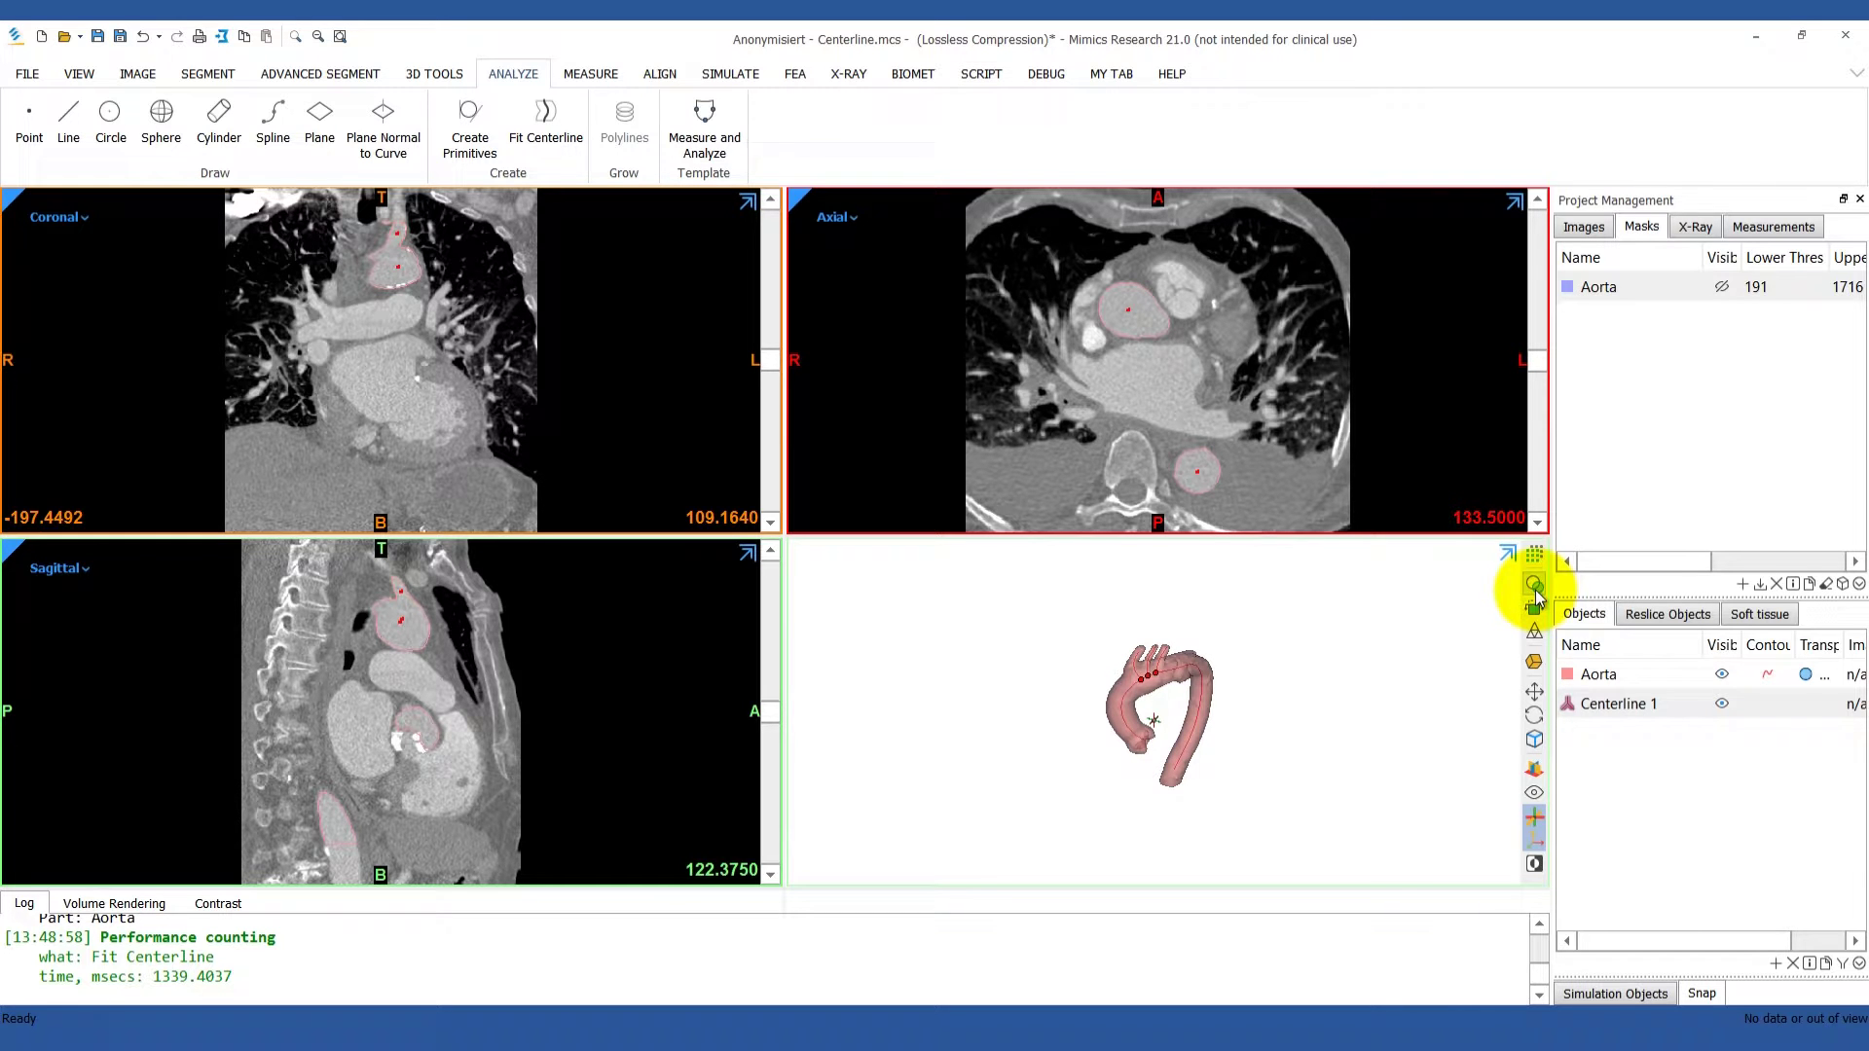
pyautogui.rightClick(1657, 703)
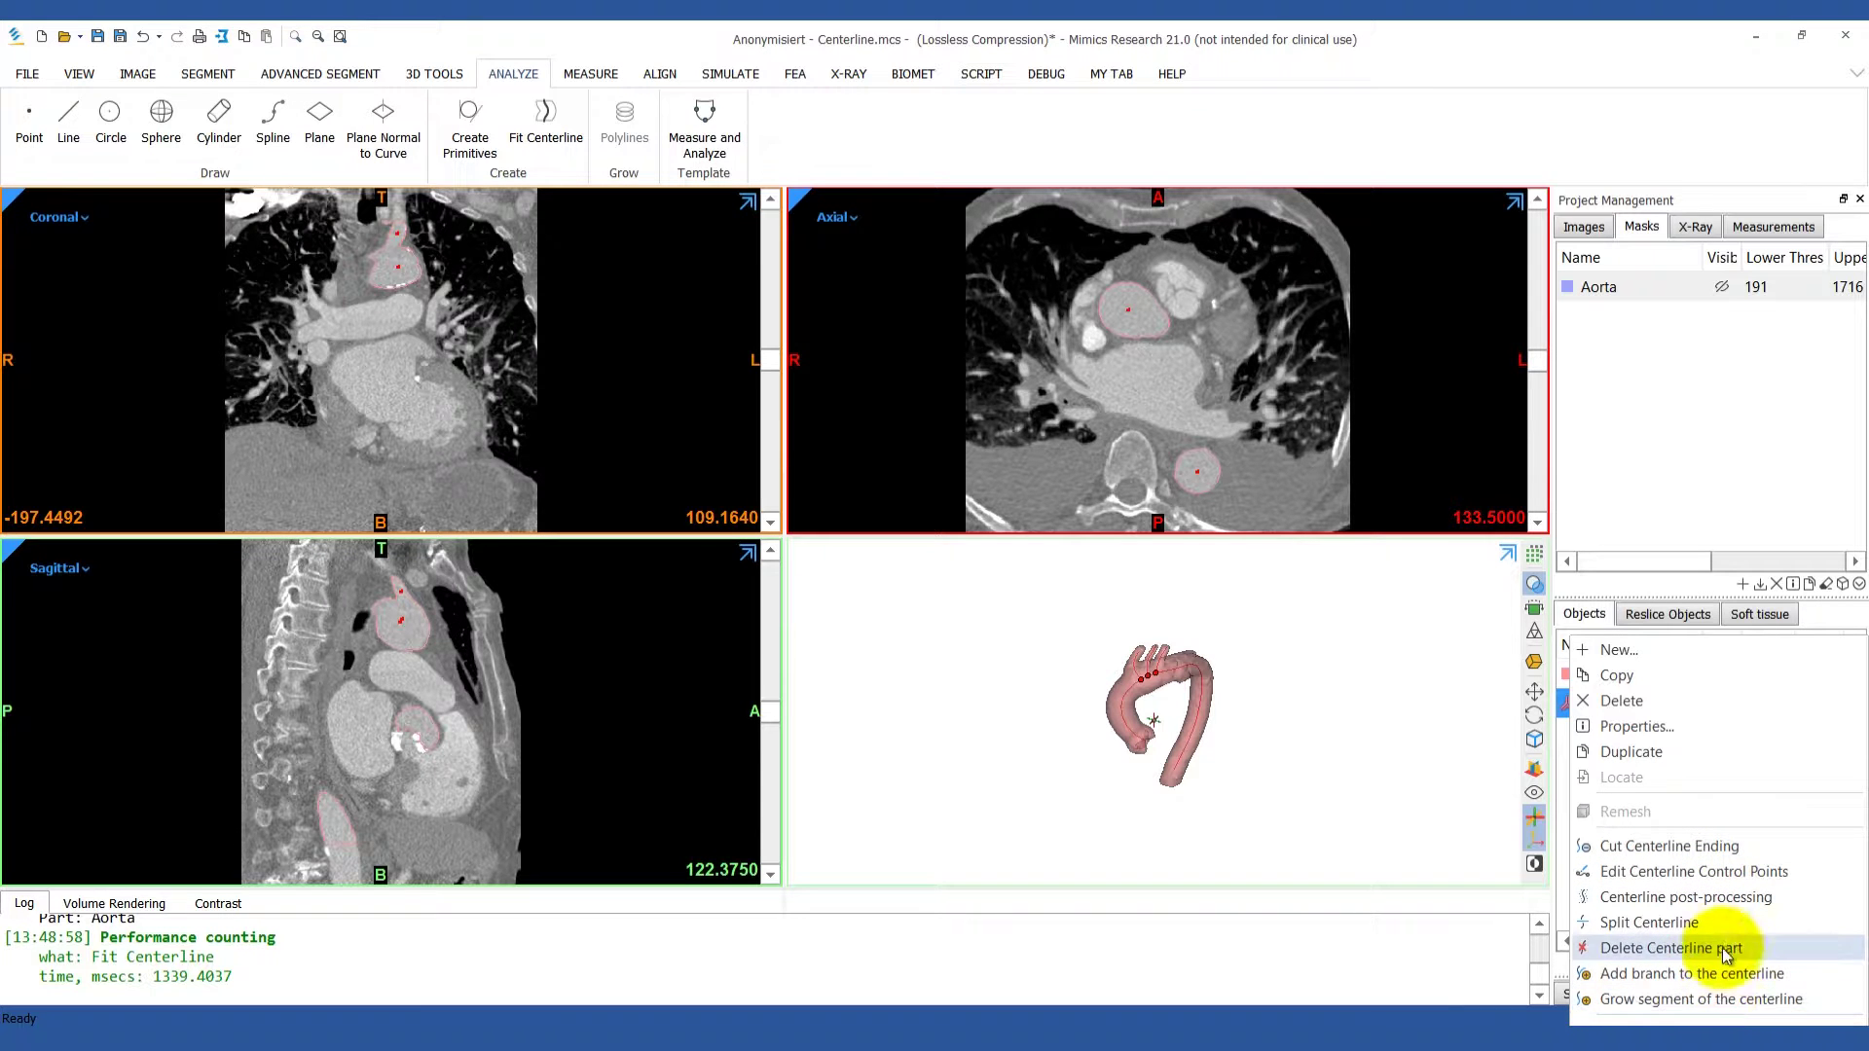
pyautogui.click(1729, 872)
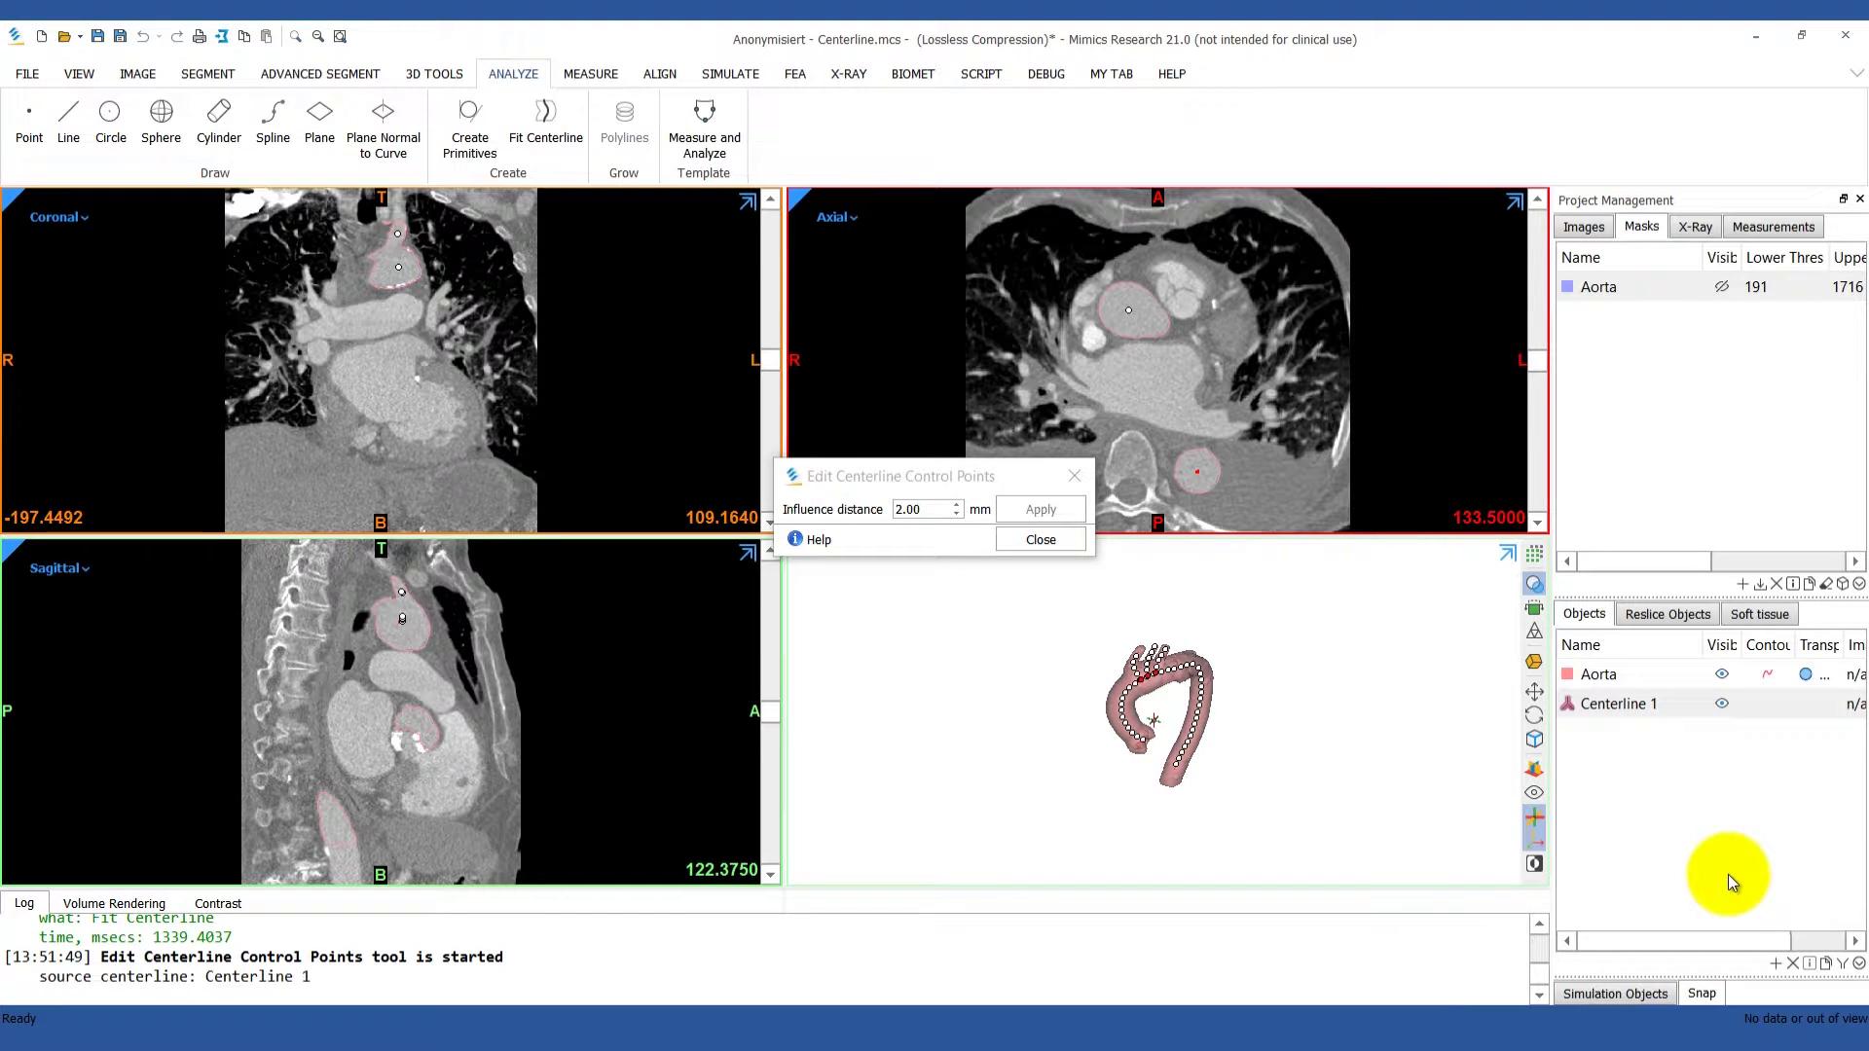
pyautogui.scroll(3, 1171, 733)
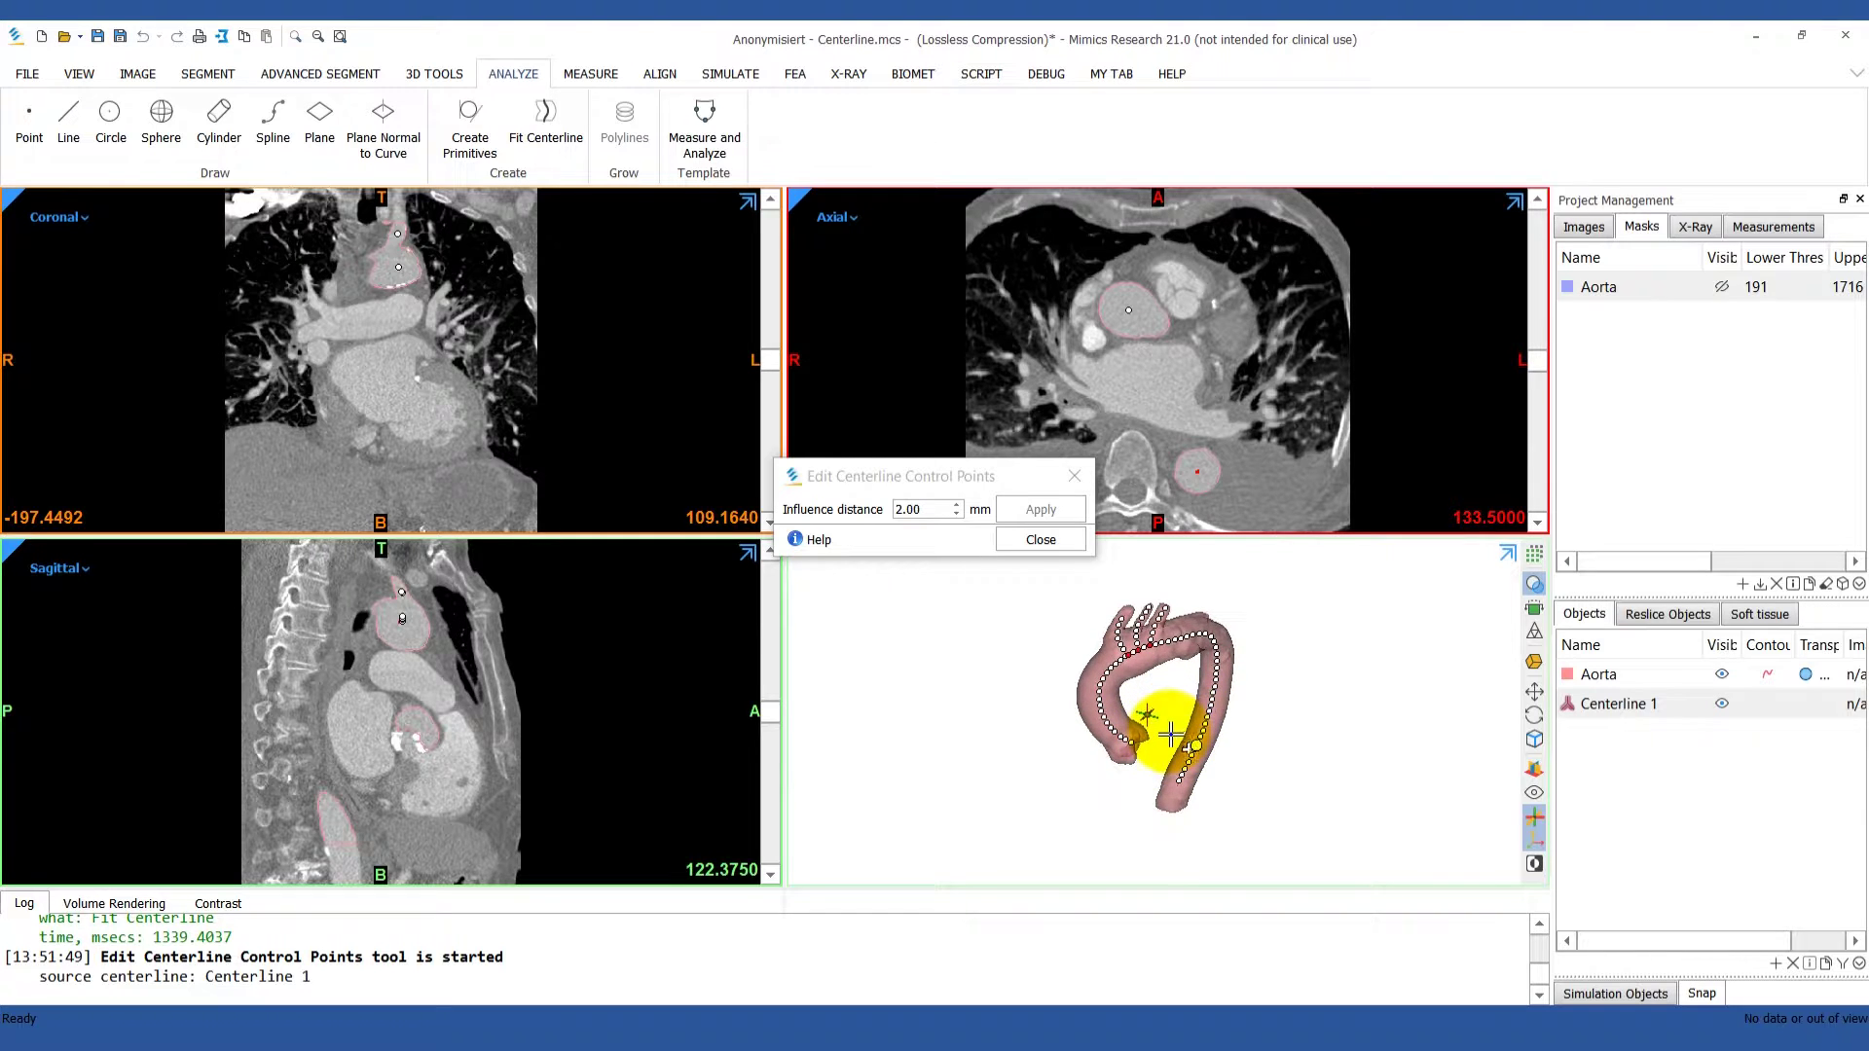
pyautogui.scroll(3, 1171, 733)
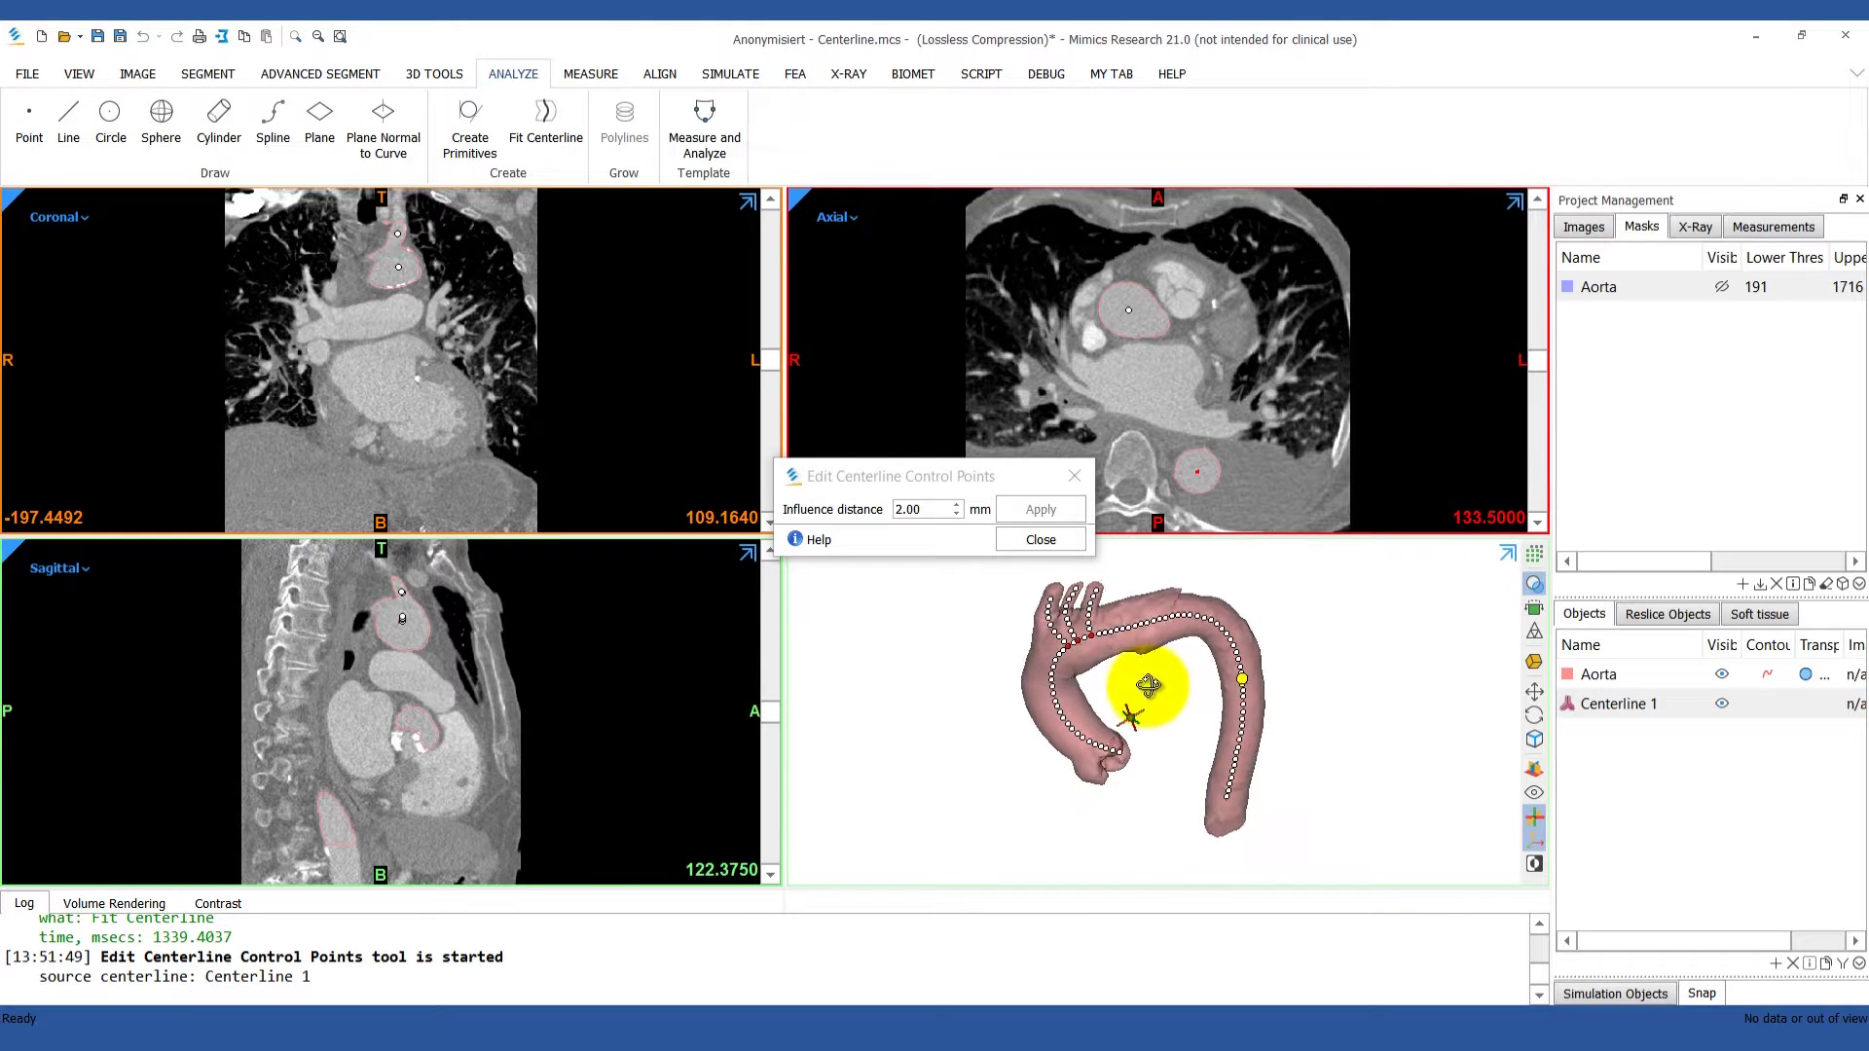
pyautogui.moveTo(1149, 684); pyautogui.dragTo(1151, 650, button='right')
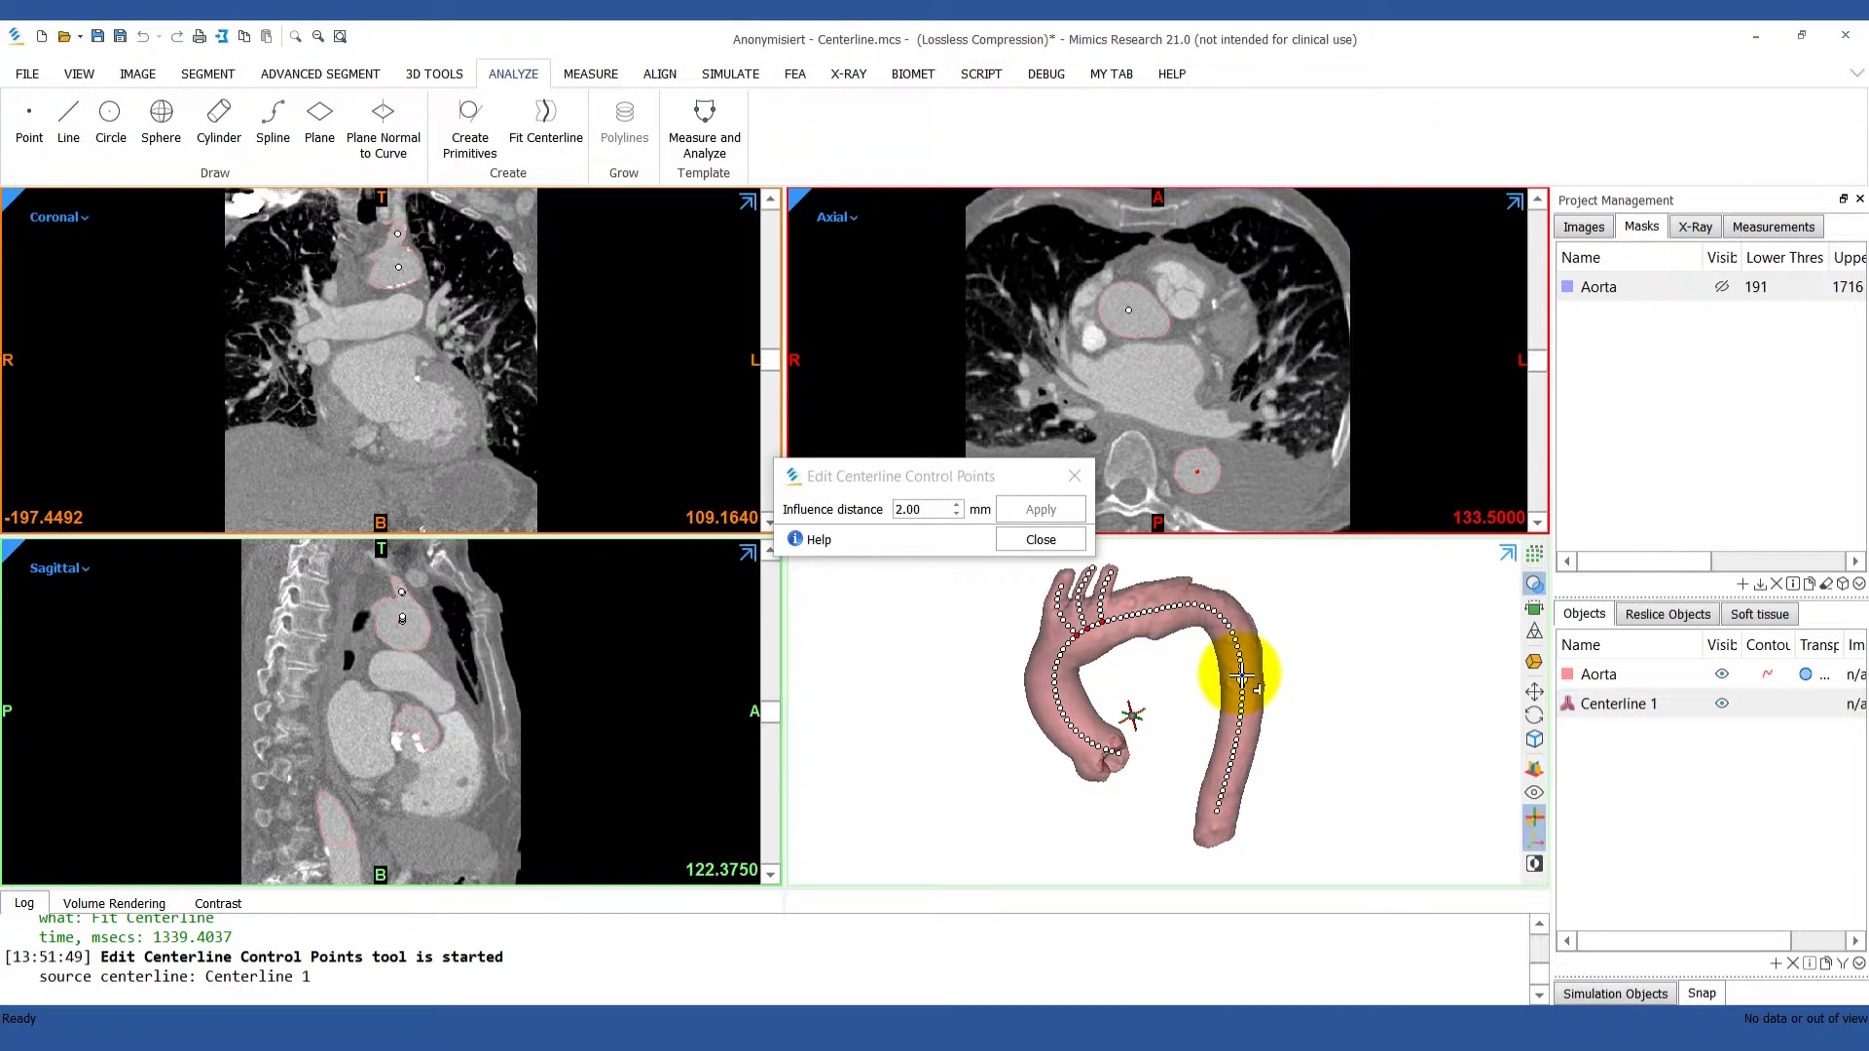
pyautogui.click(1040, 539)
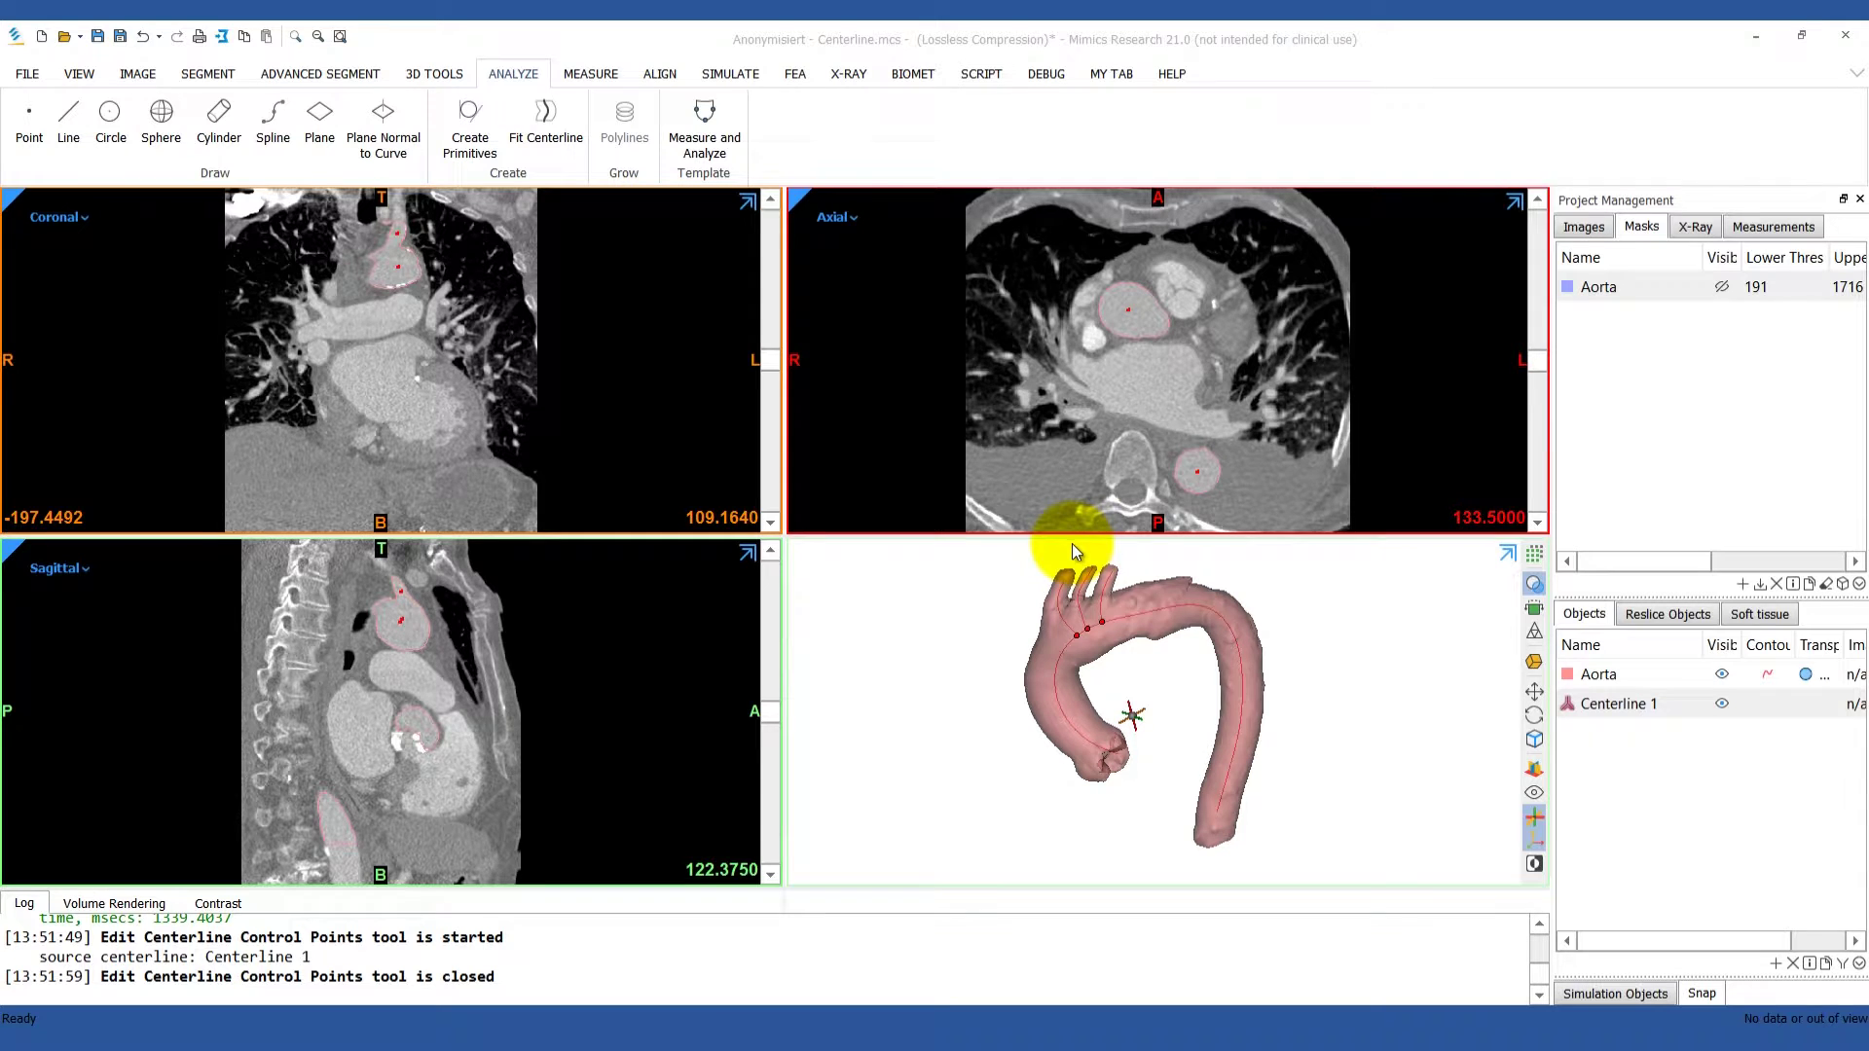
# Post-process Centerline 1 with smooth factor 1.00, filtering out branches shorter than 36.645 mm
pyautogui.rightClick(1694, 702)
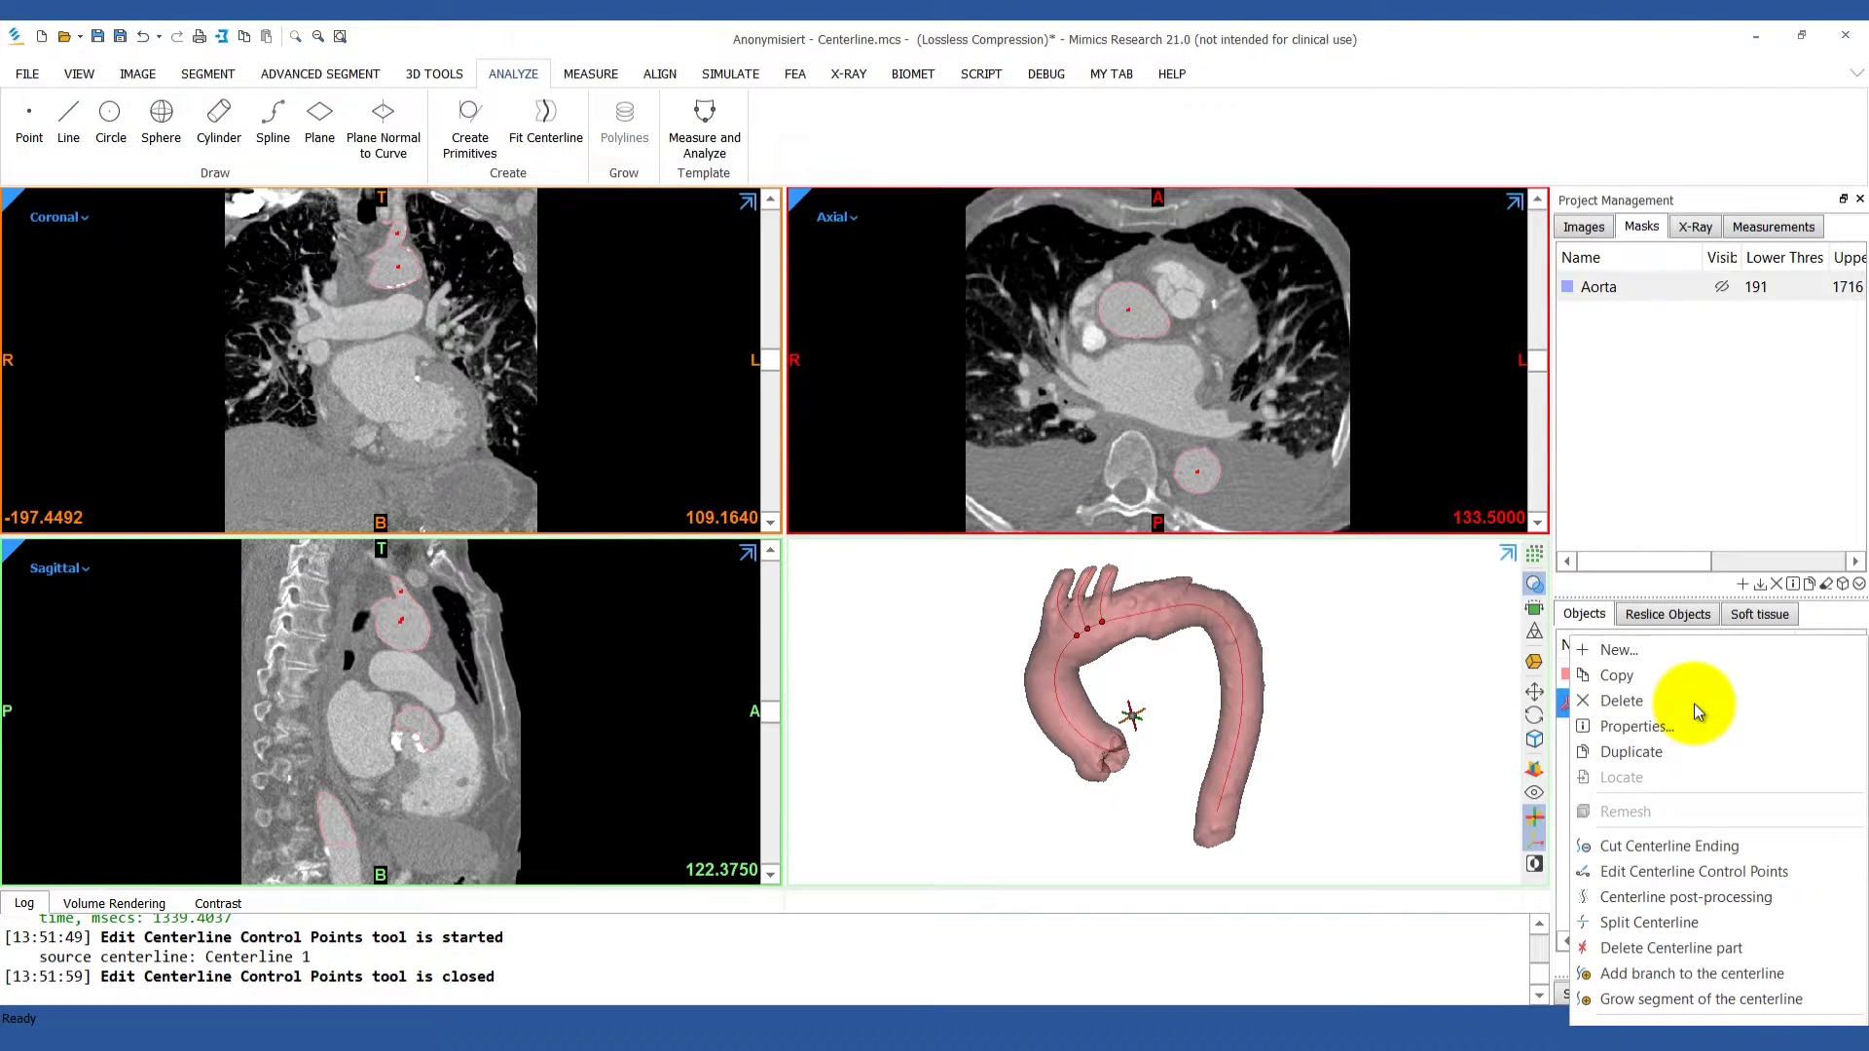
pyautogui.click(1732, 892)
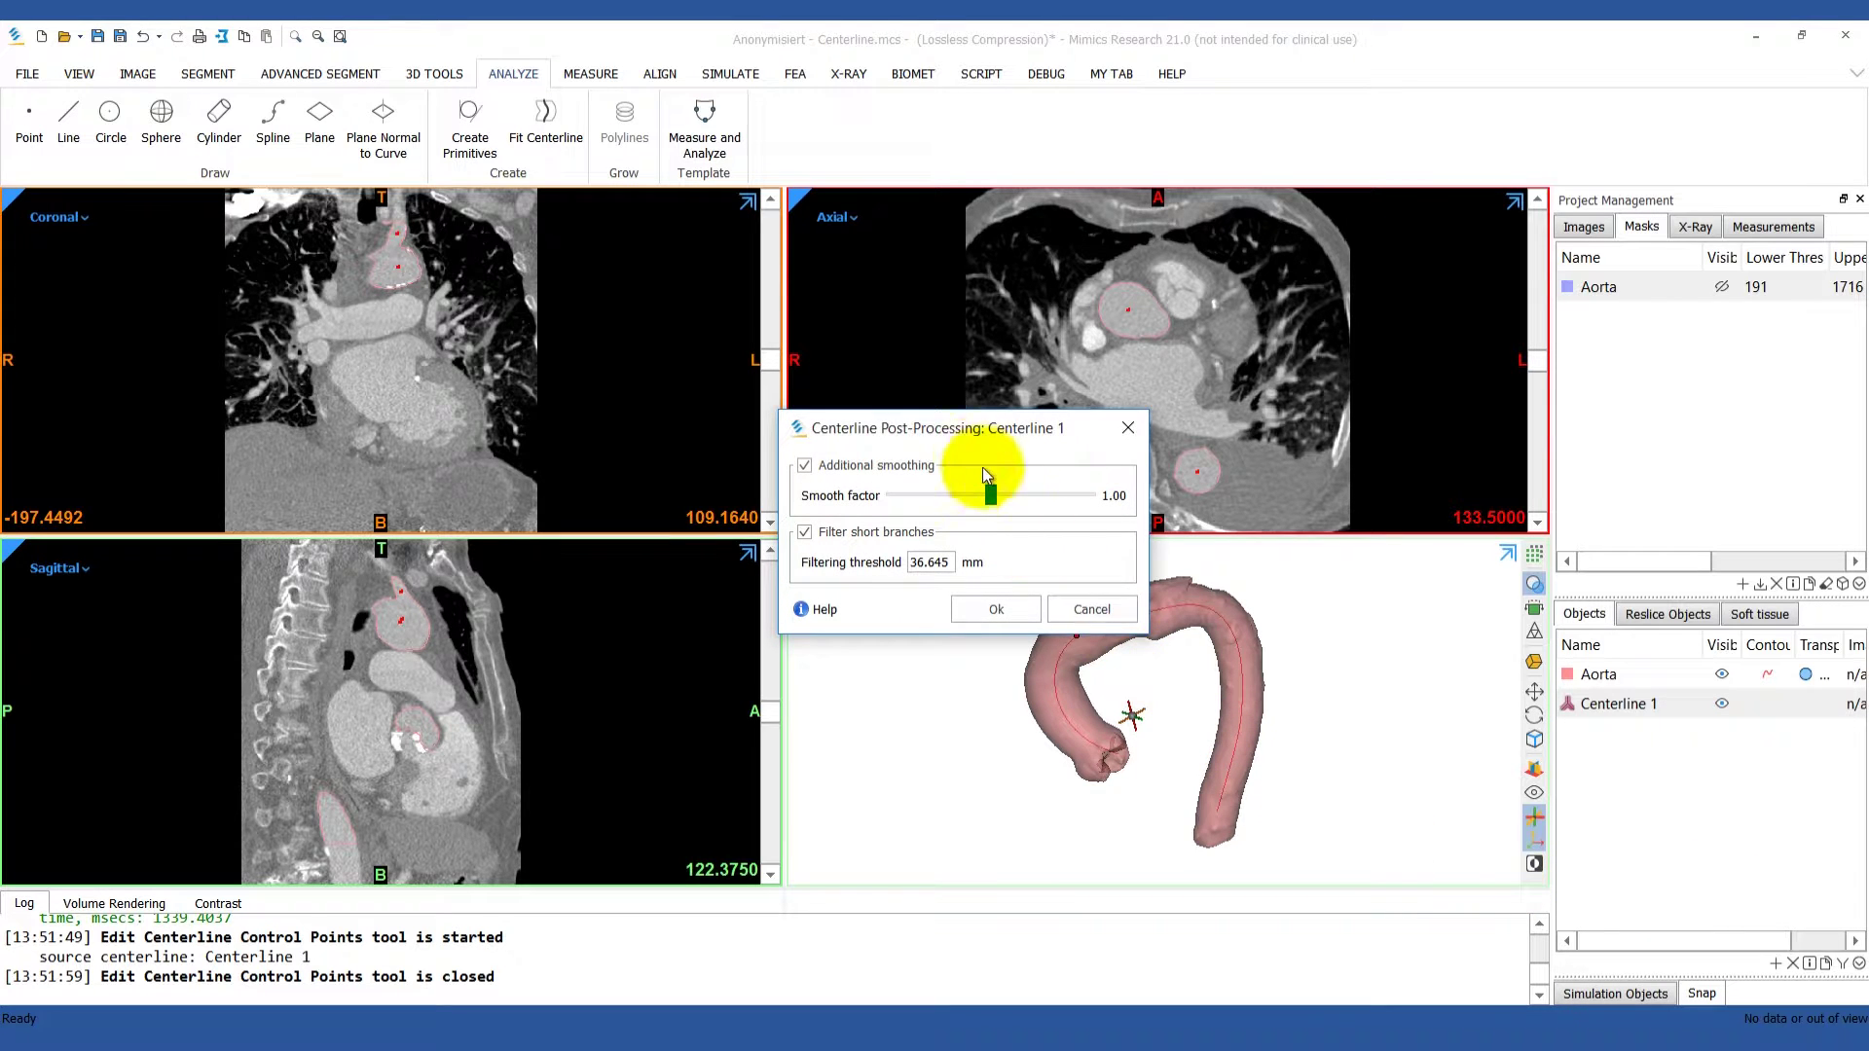
pyautogui.moveTo(958, 441); pyautogui.dragTo(722, 448)
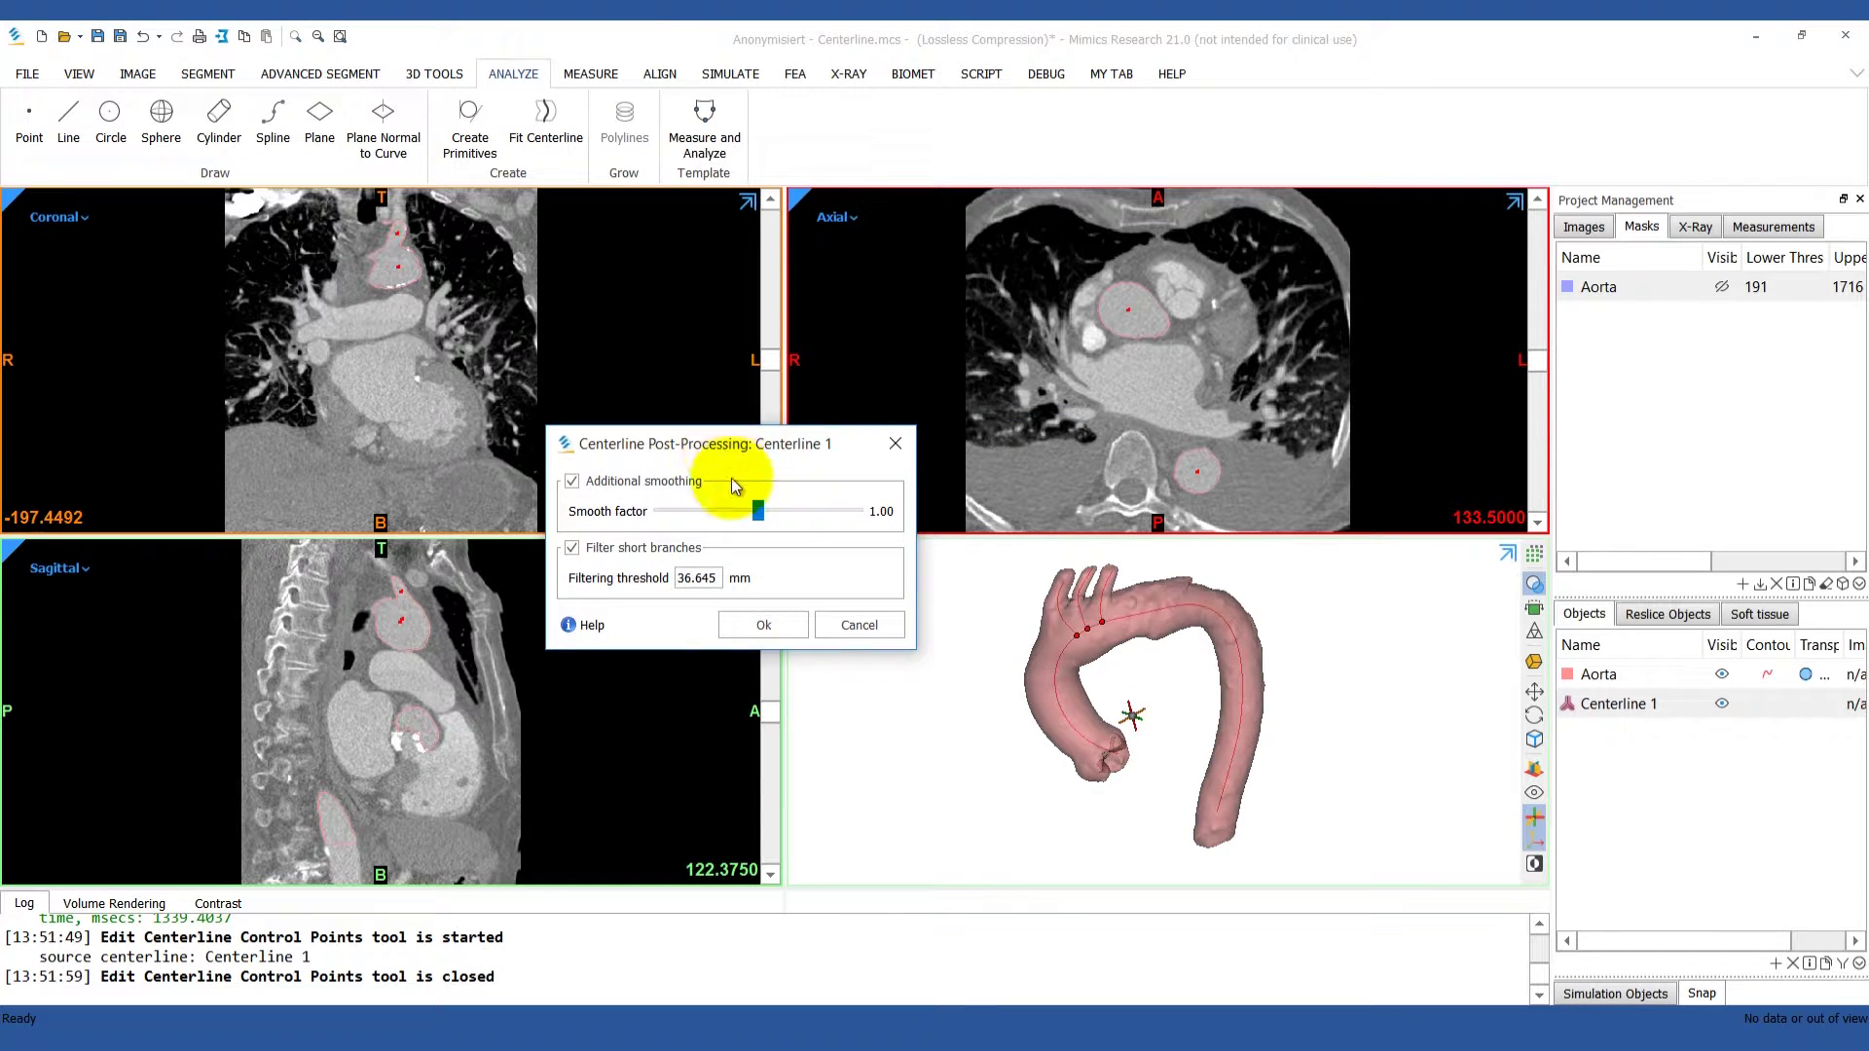
pyautogui.click(762, 626)
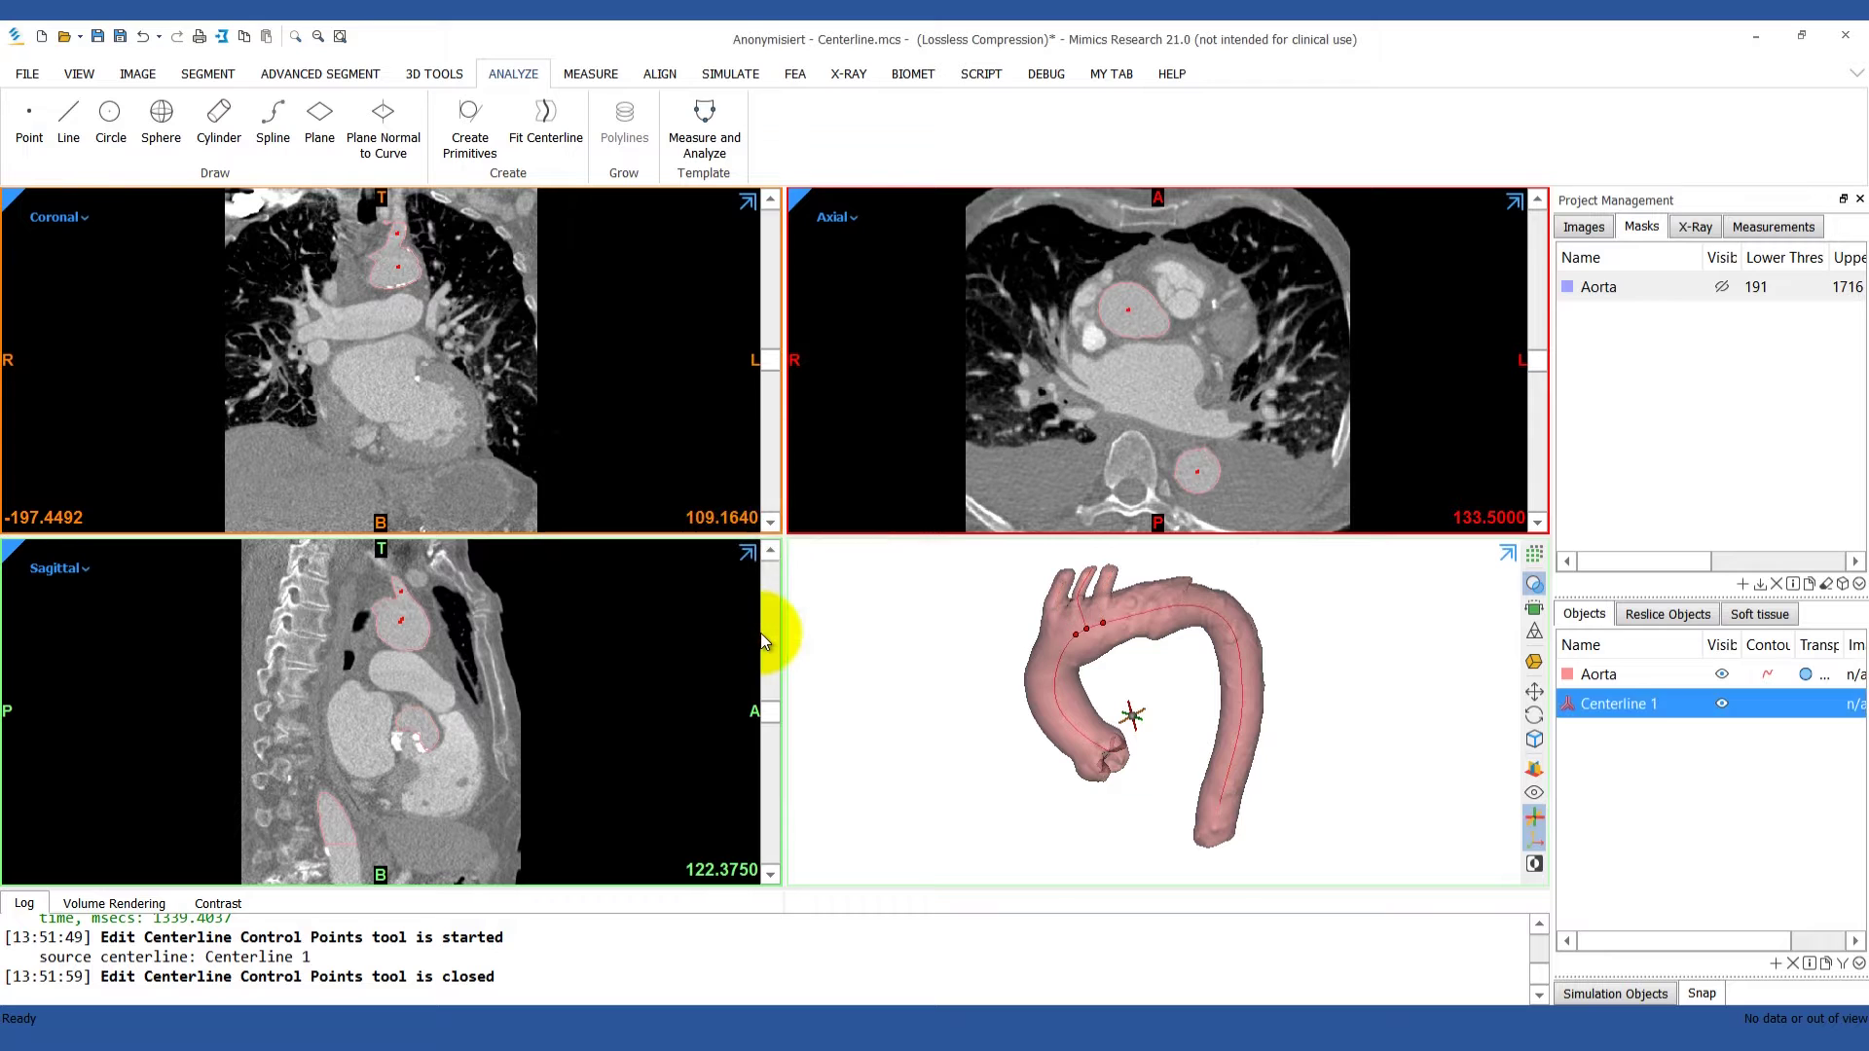
# Add two branches to Centerline 1 into the aortic arch vessels, then finish the branch tool
pyautogui.rightClick(1703, 697)
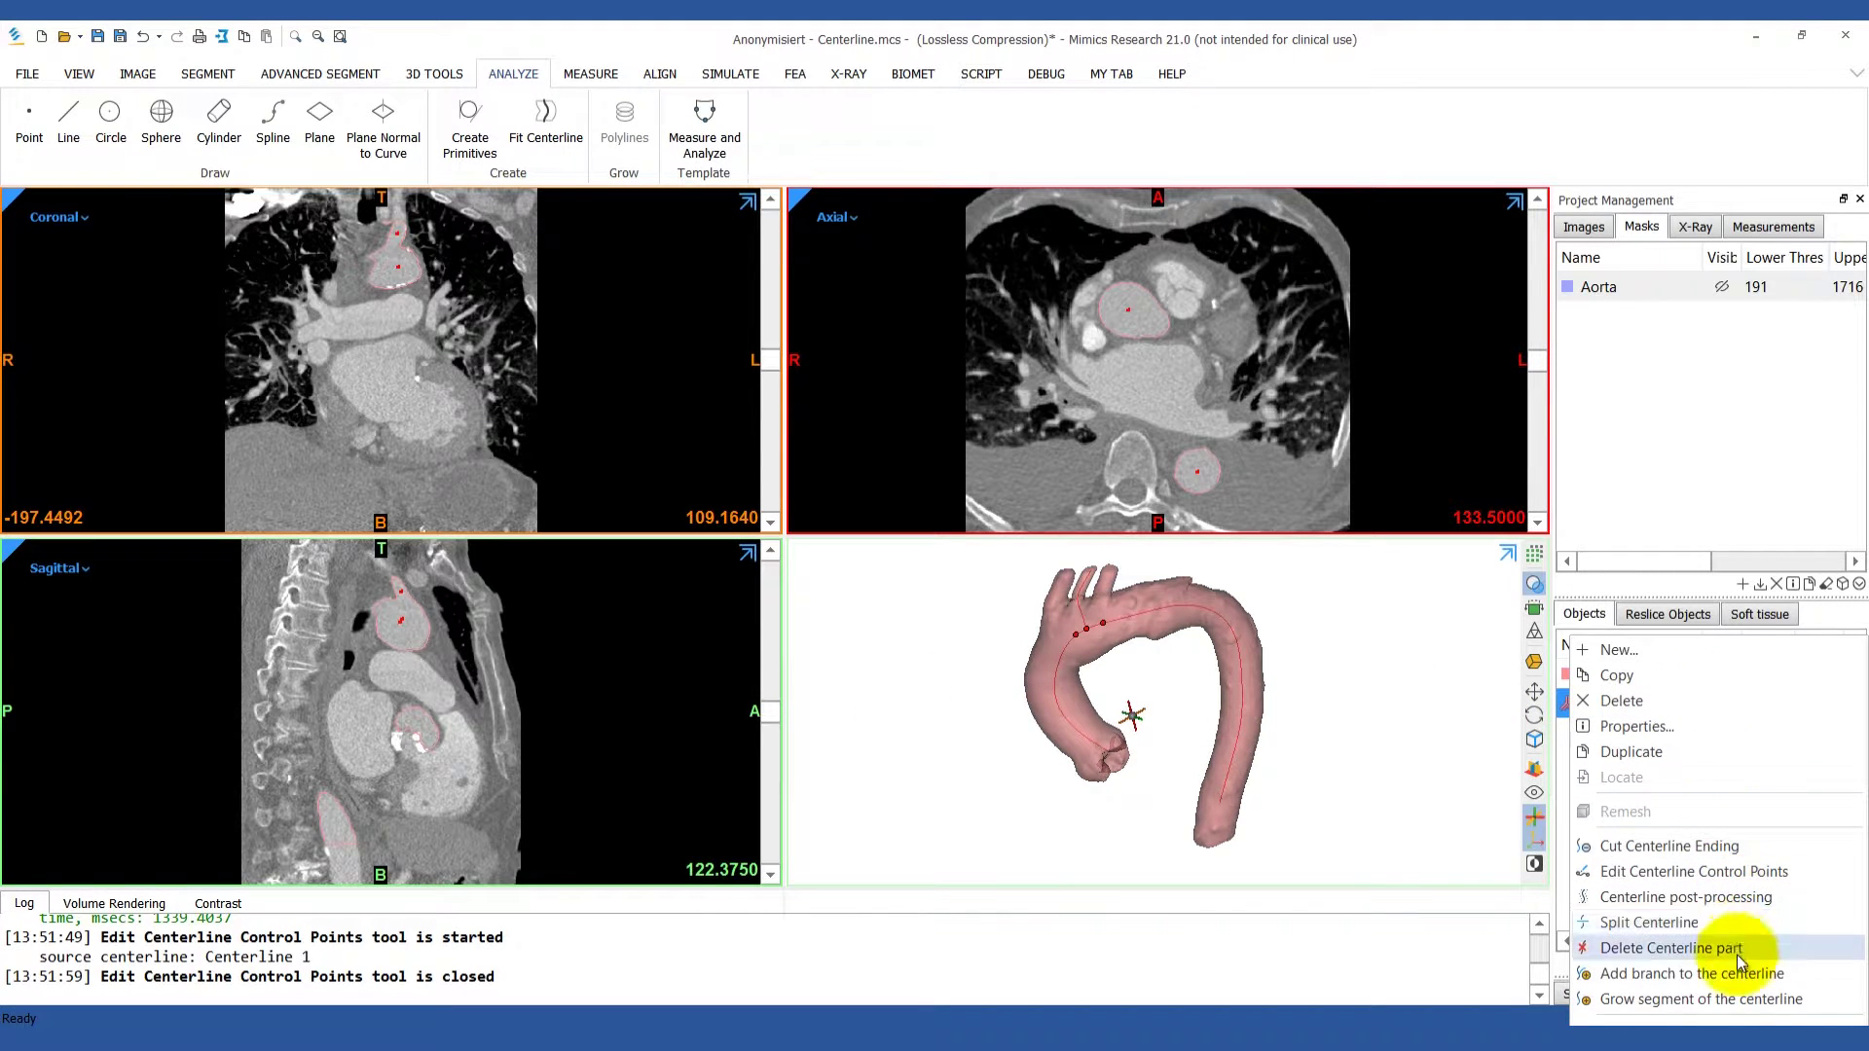
pyautogui.click(1740, 975)
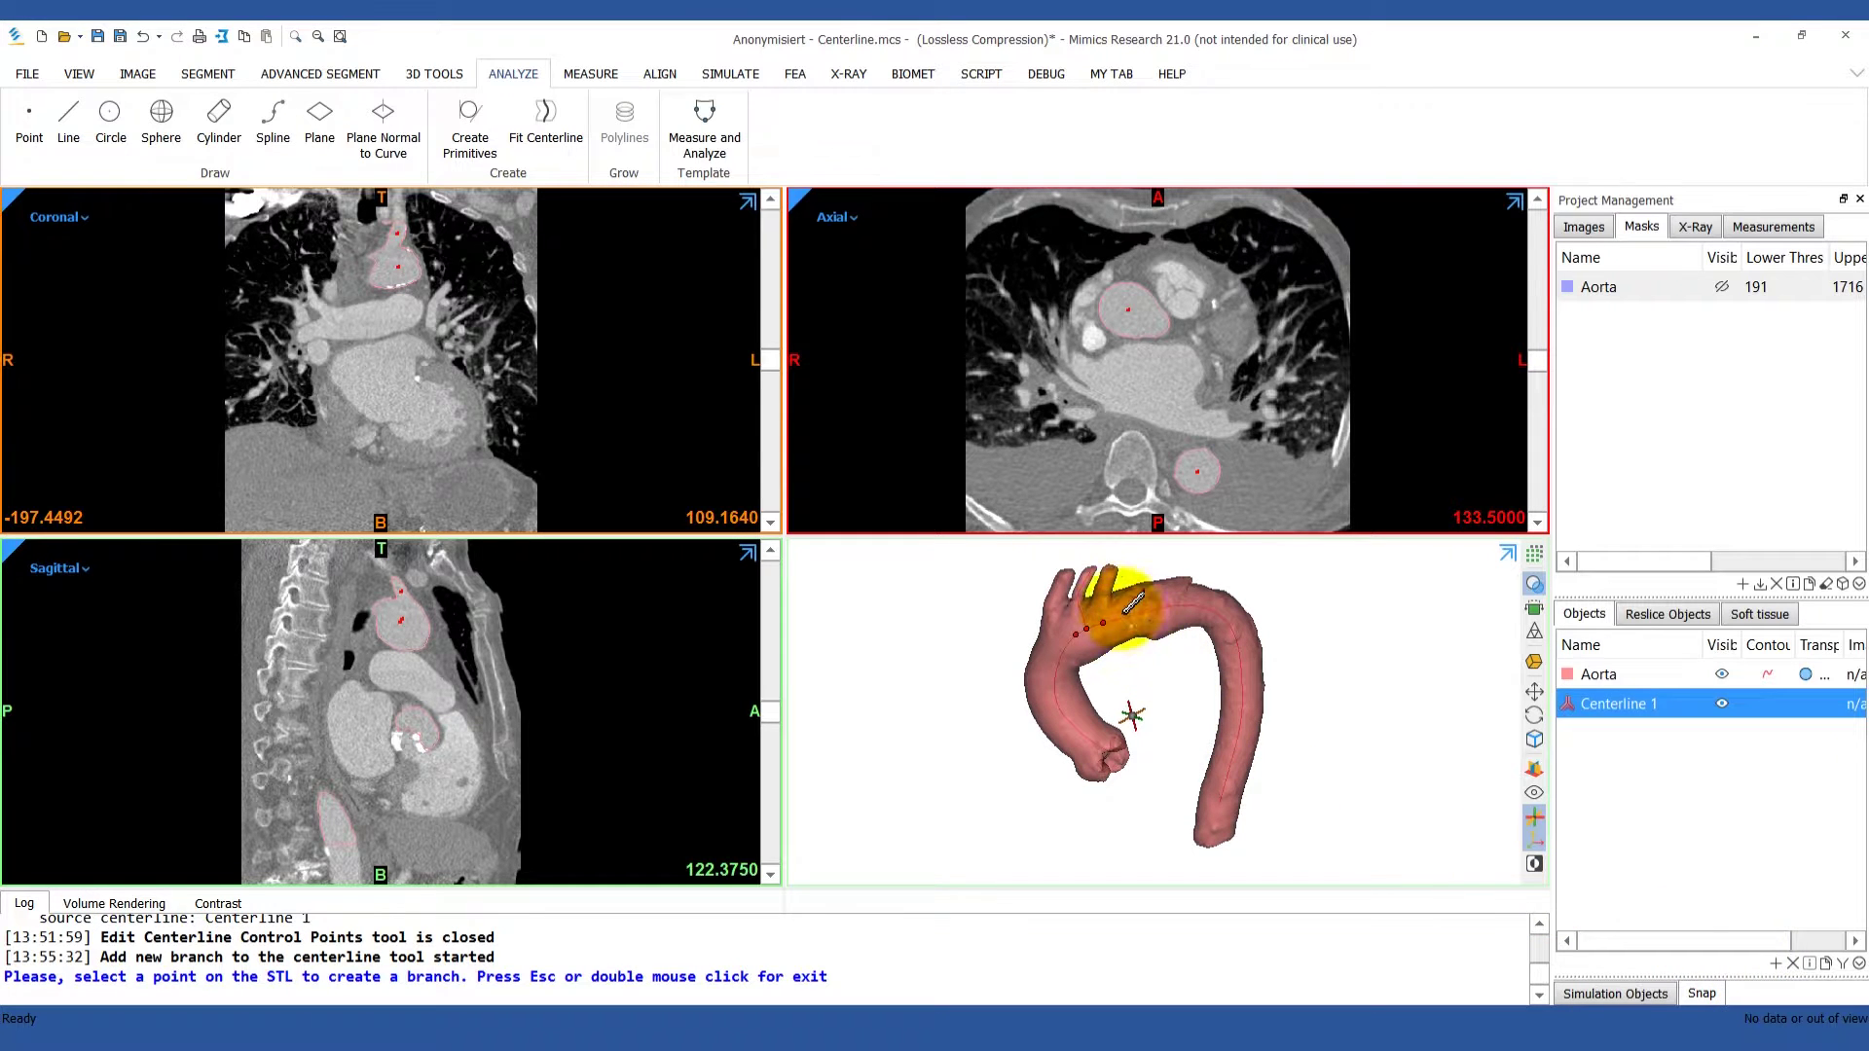
pyautogui.scroll(6, 1110, 581)
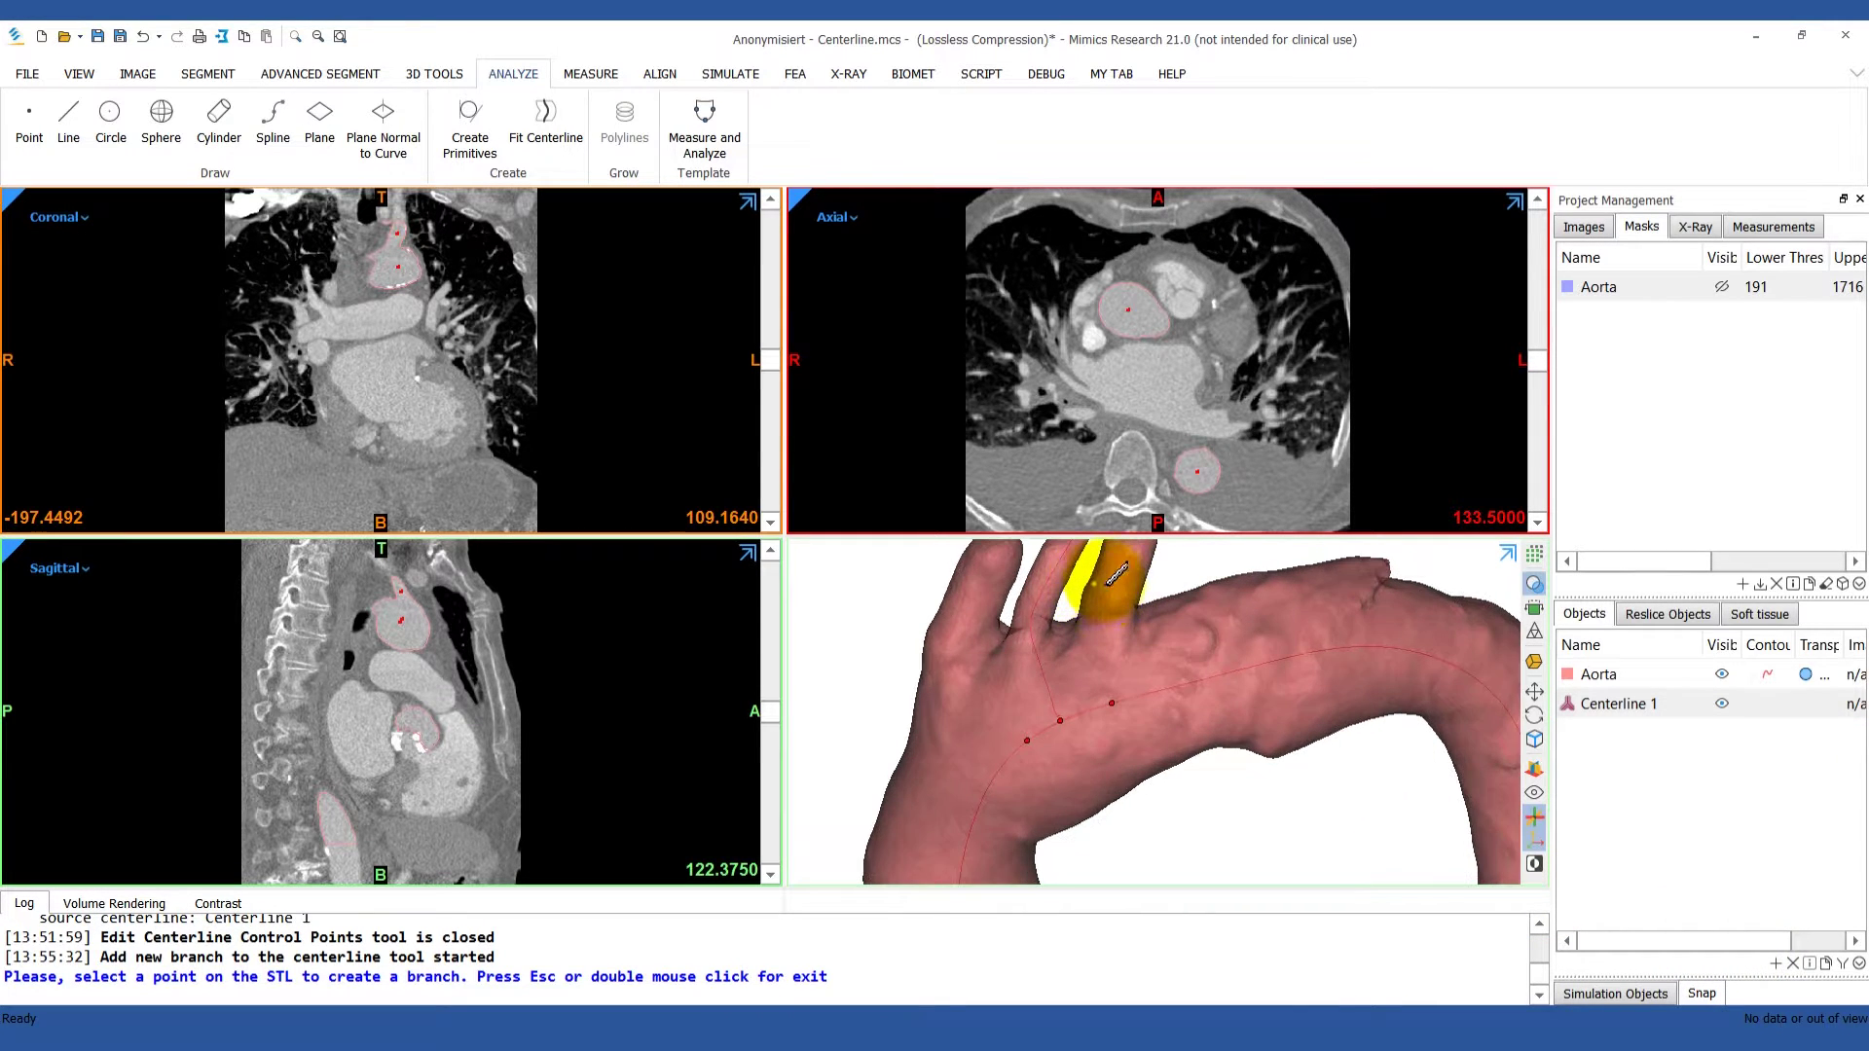
pyautogui.moveTo(1106, 615); pyautogui.dragTo(1108, 674, button='right')
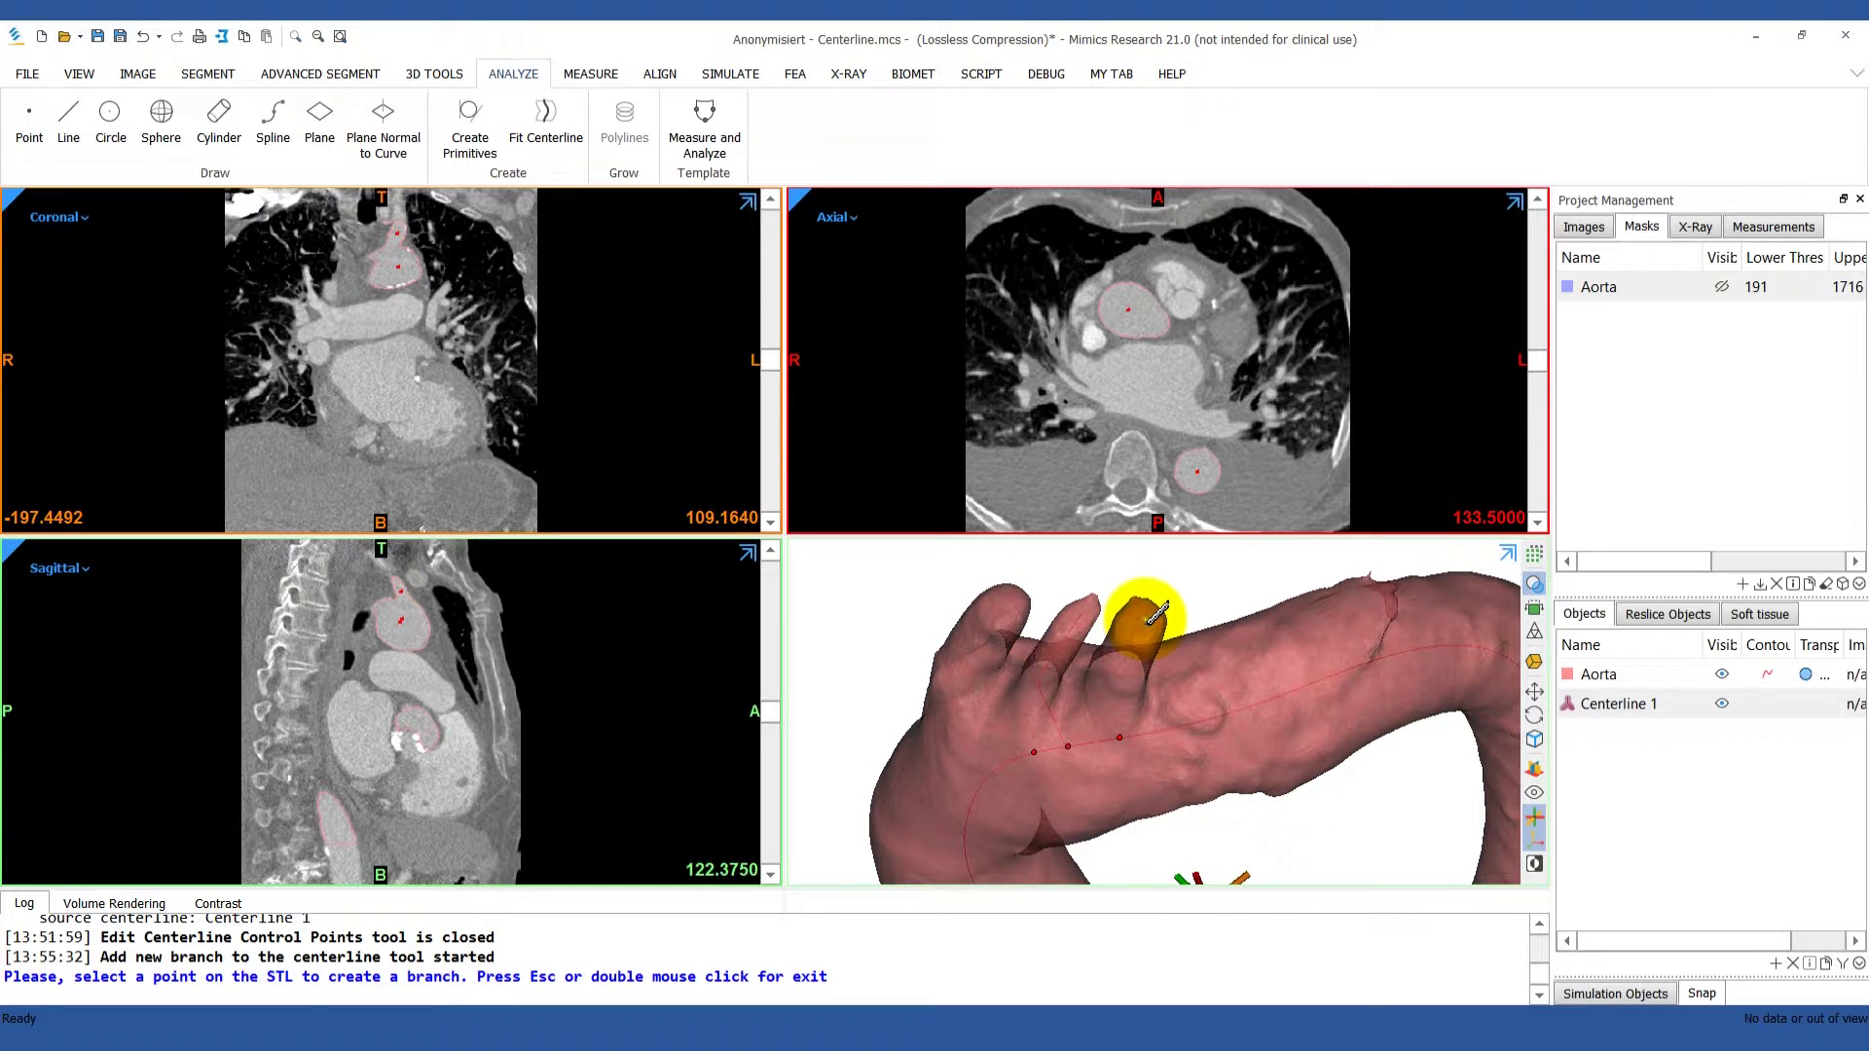
pyautogui.click(1155, 613)
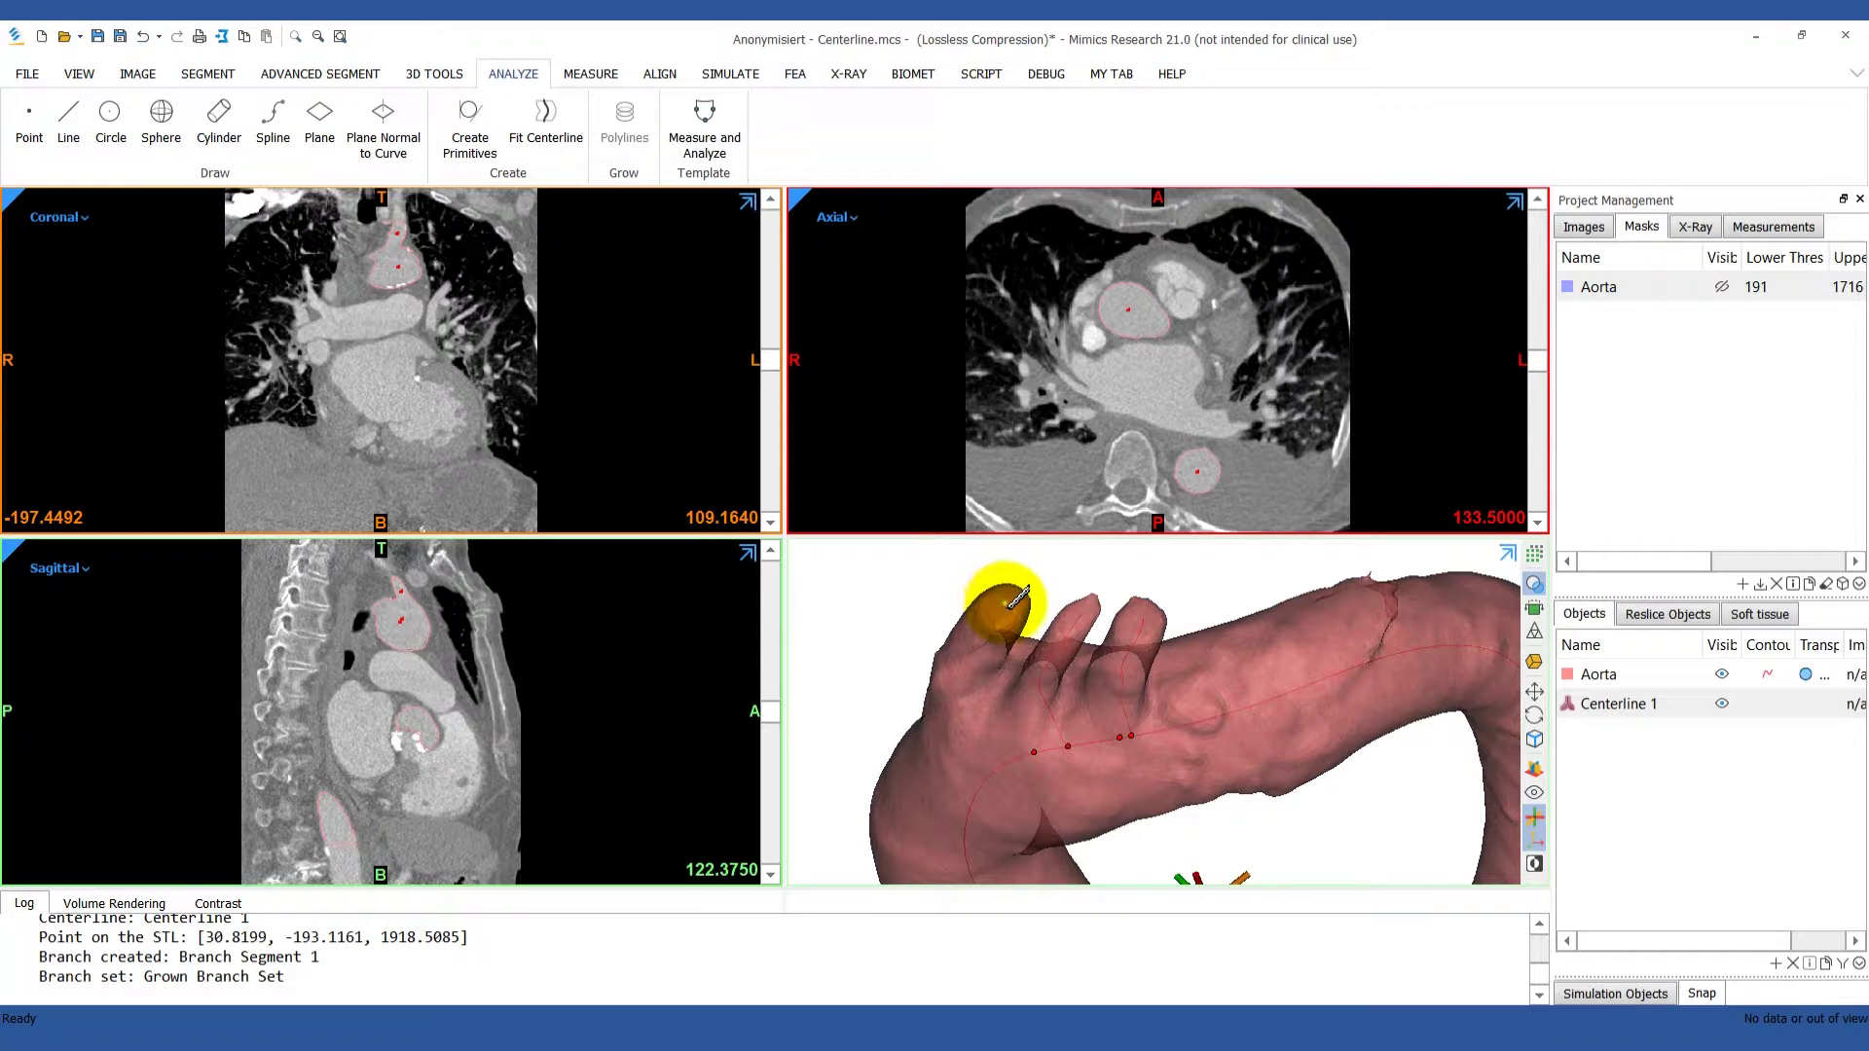
pyautogui.click(1018, 596)
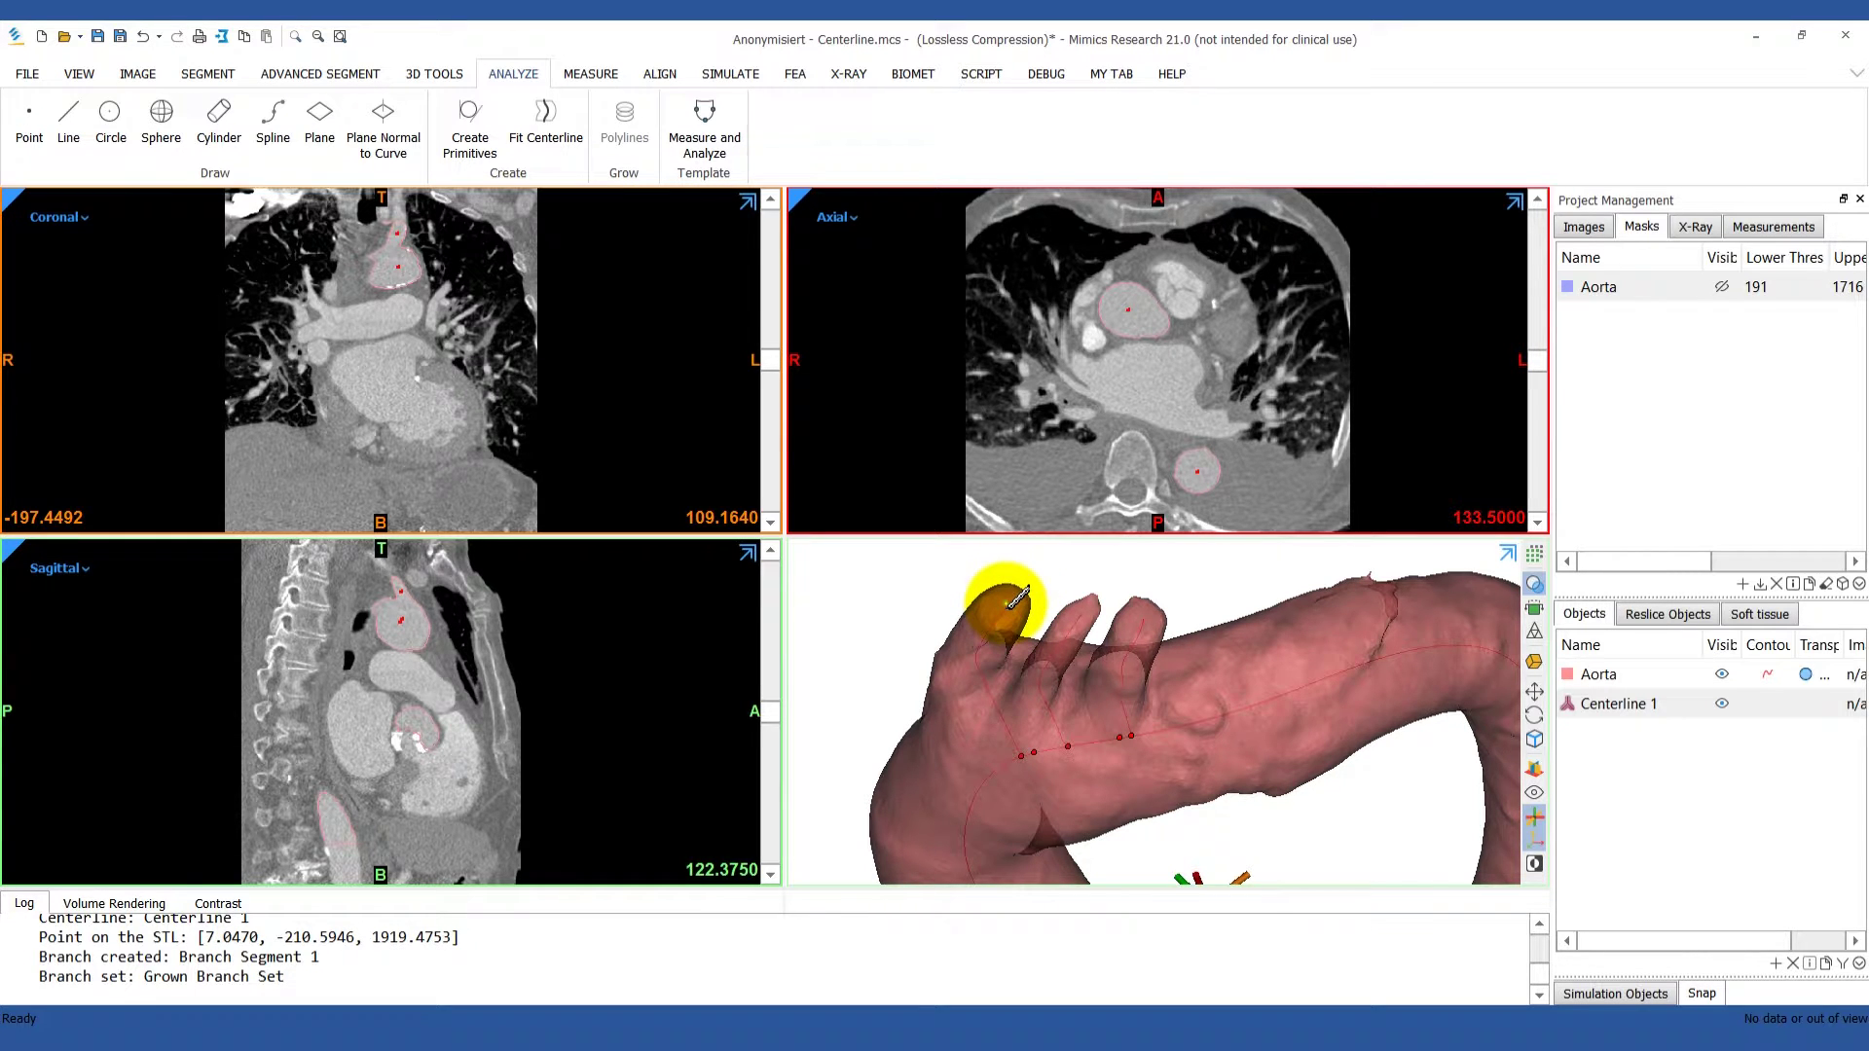
pyautogui.rightClick(1699, 702)
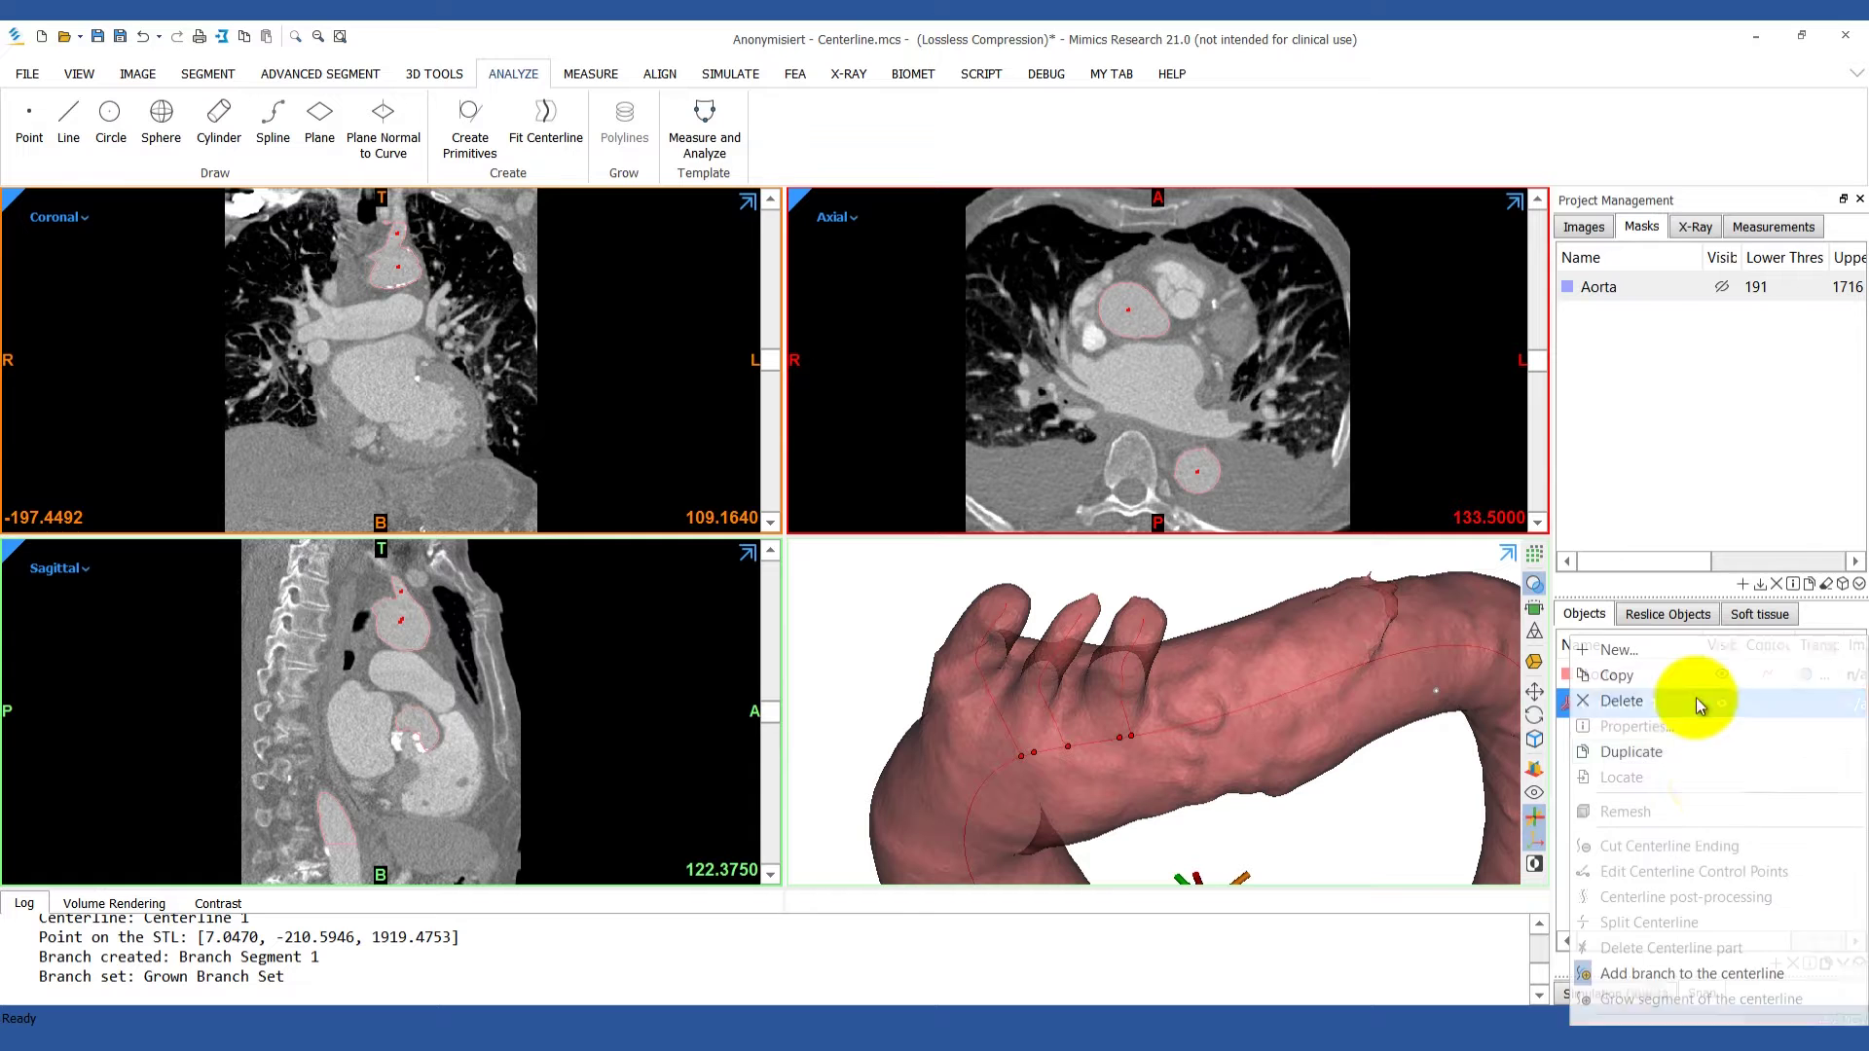
pyautogui.click(1711, 973)
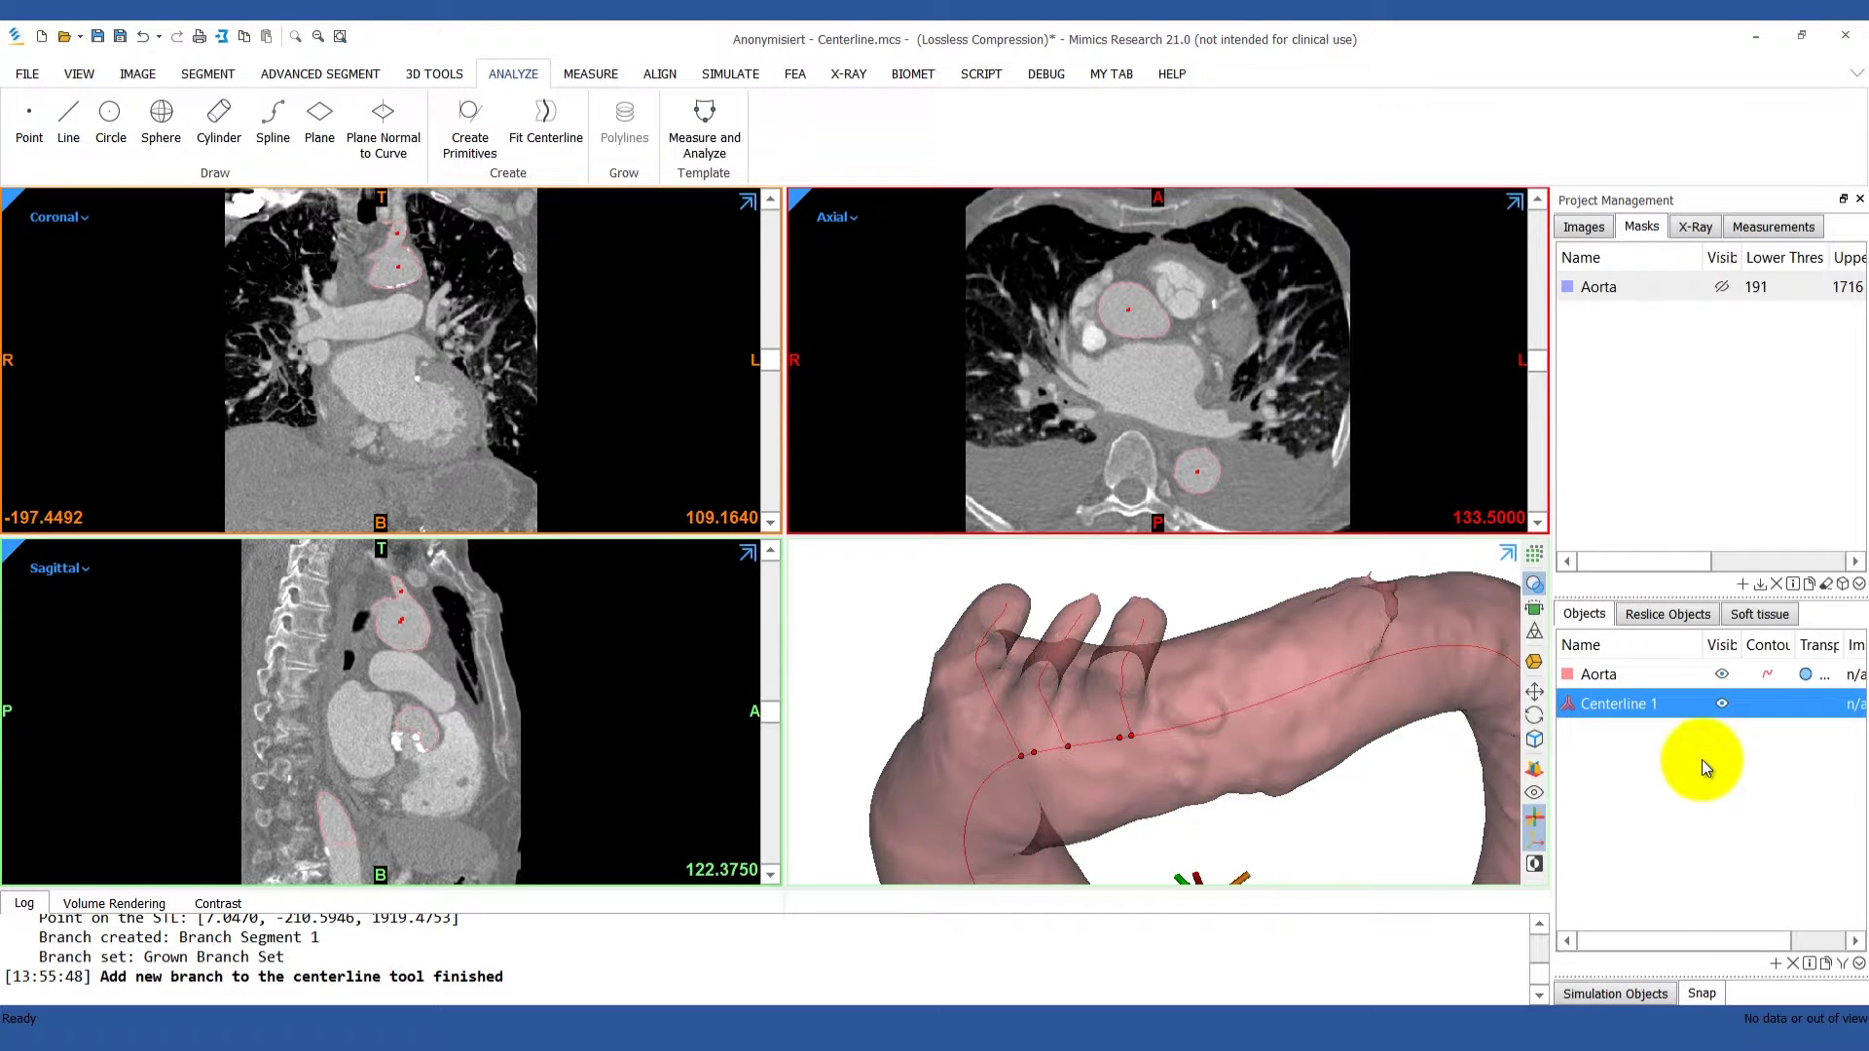
pyautogui.rightClick(1702, 709)
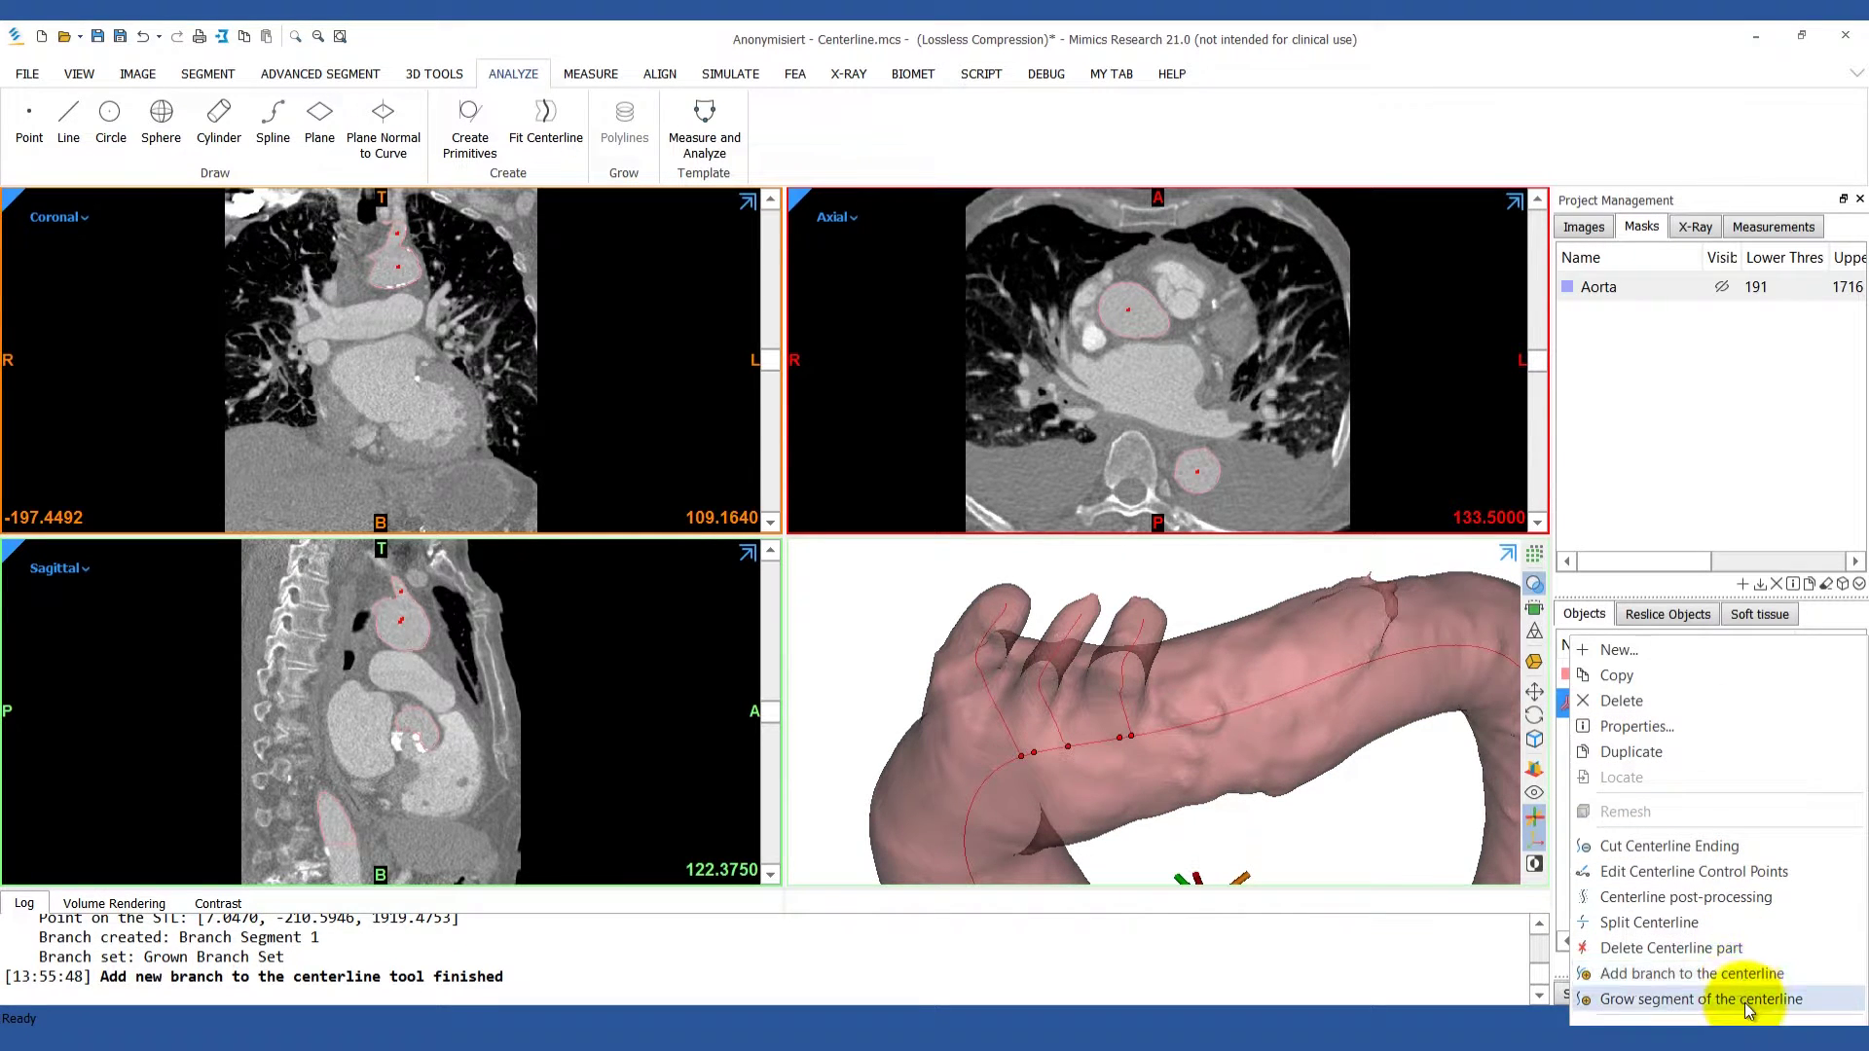
# Grow a trial segment of Centerline 1 to a point at the aorta's far end
pyautogui.click(1699, 998)
pyautogui.click(1481, 804)
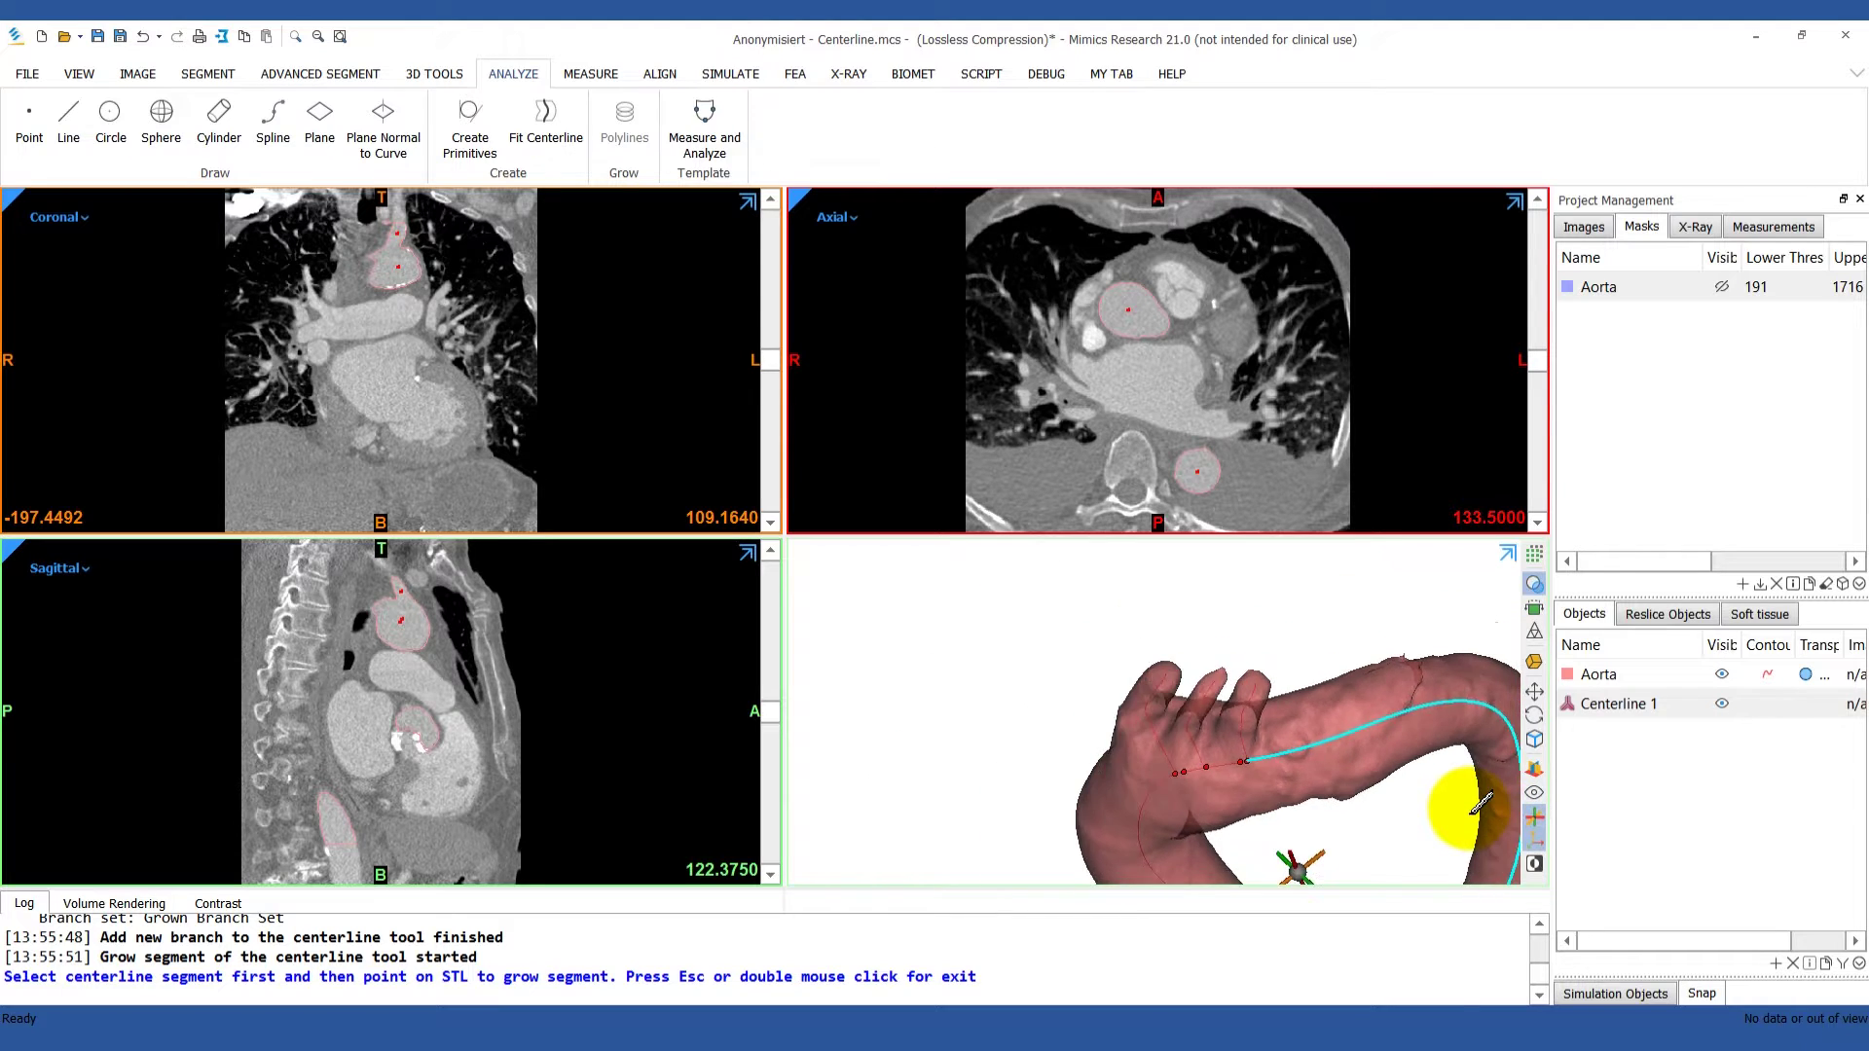
pyautogui.moveTo(1482, 804); pyautogui.dragTo(1353, 685, button='right')
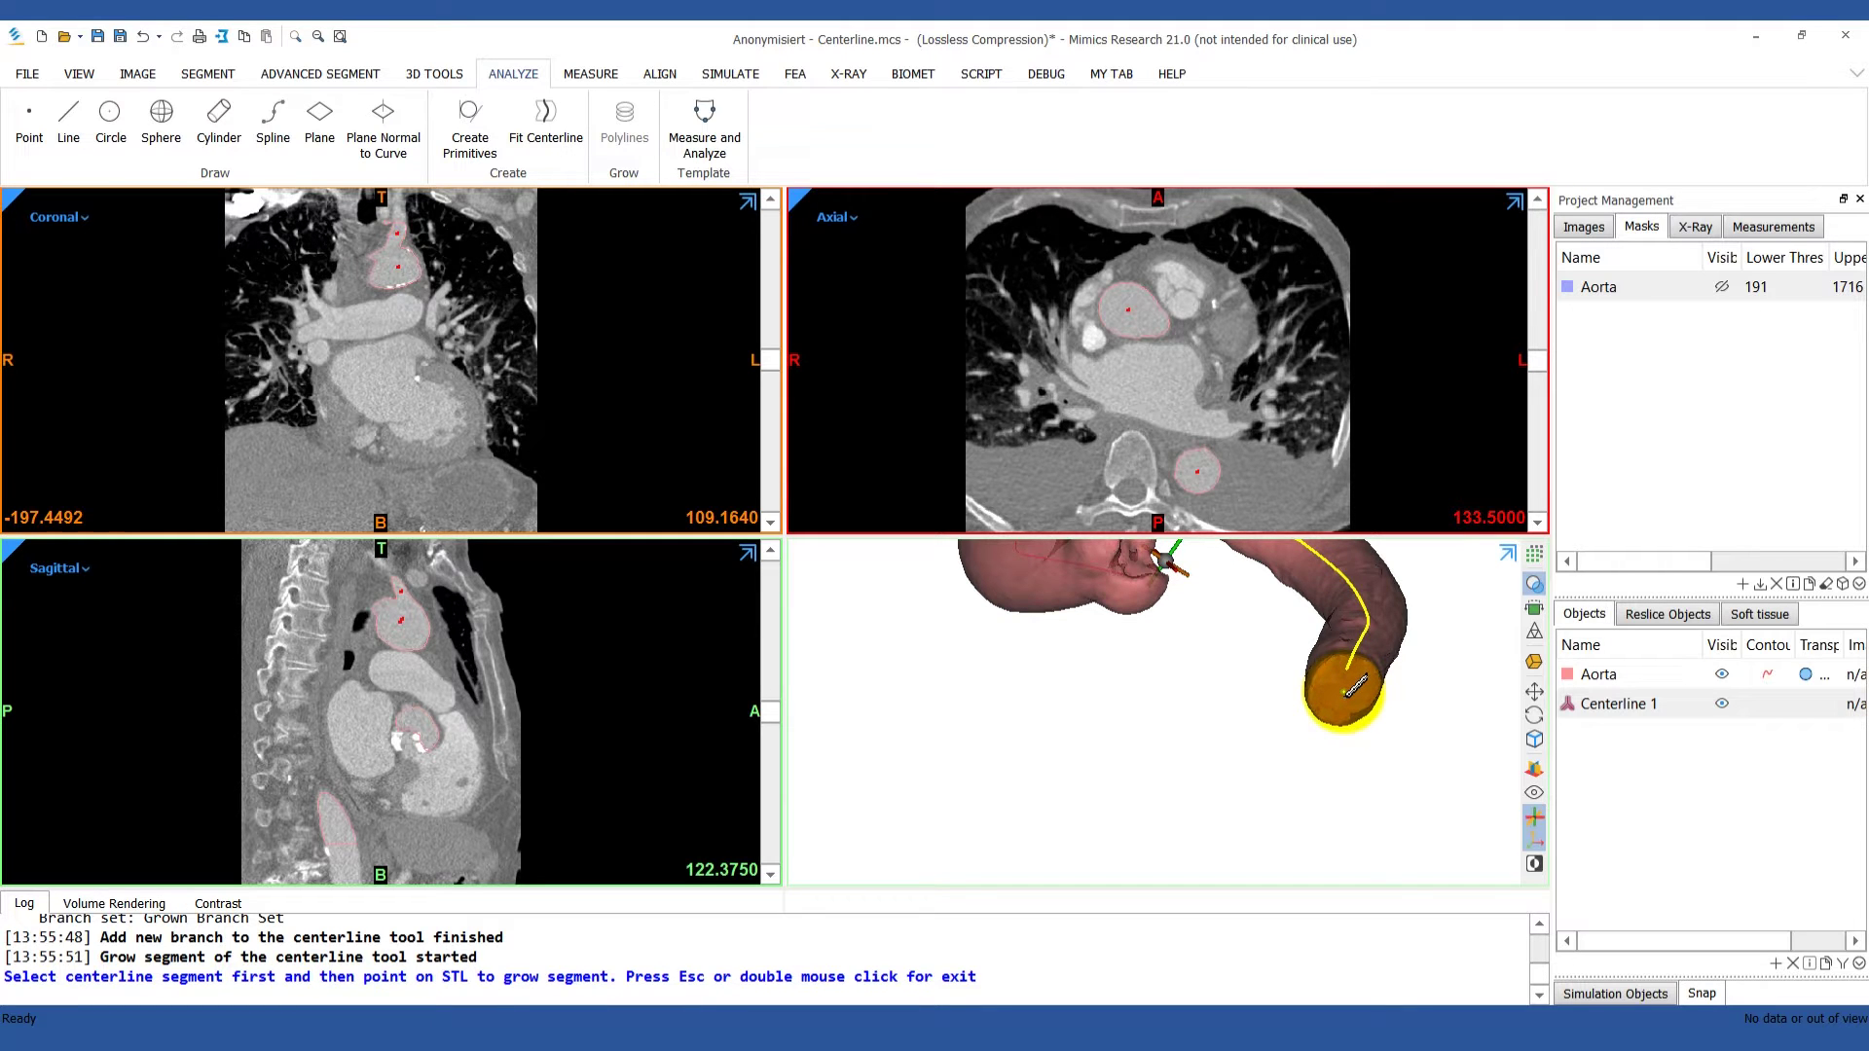
pyautogui.click(1347, 692)
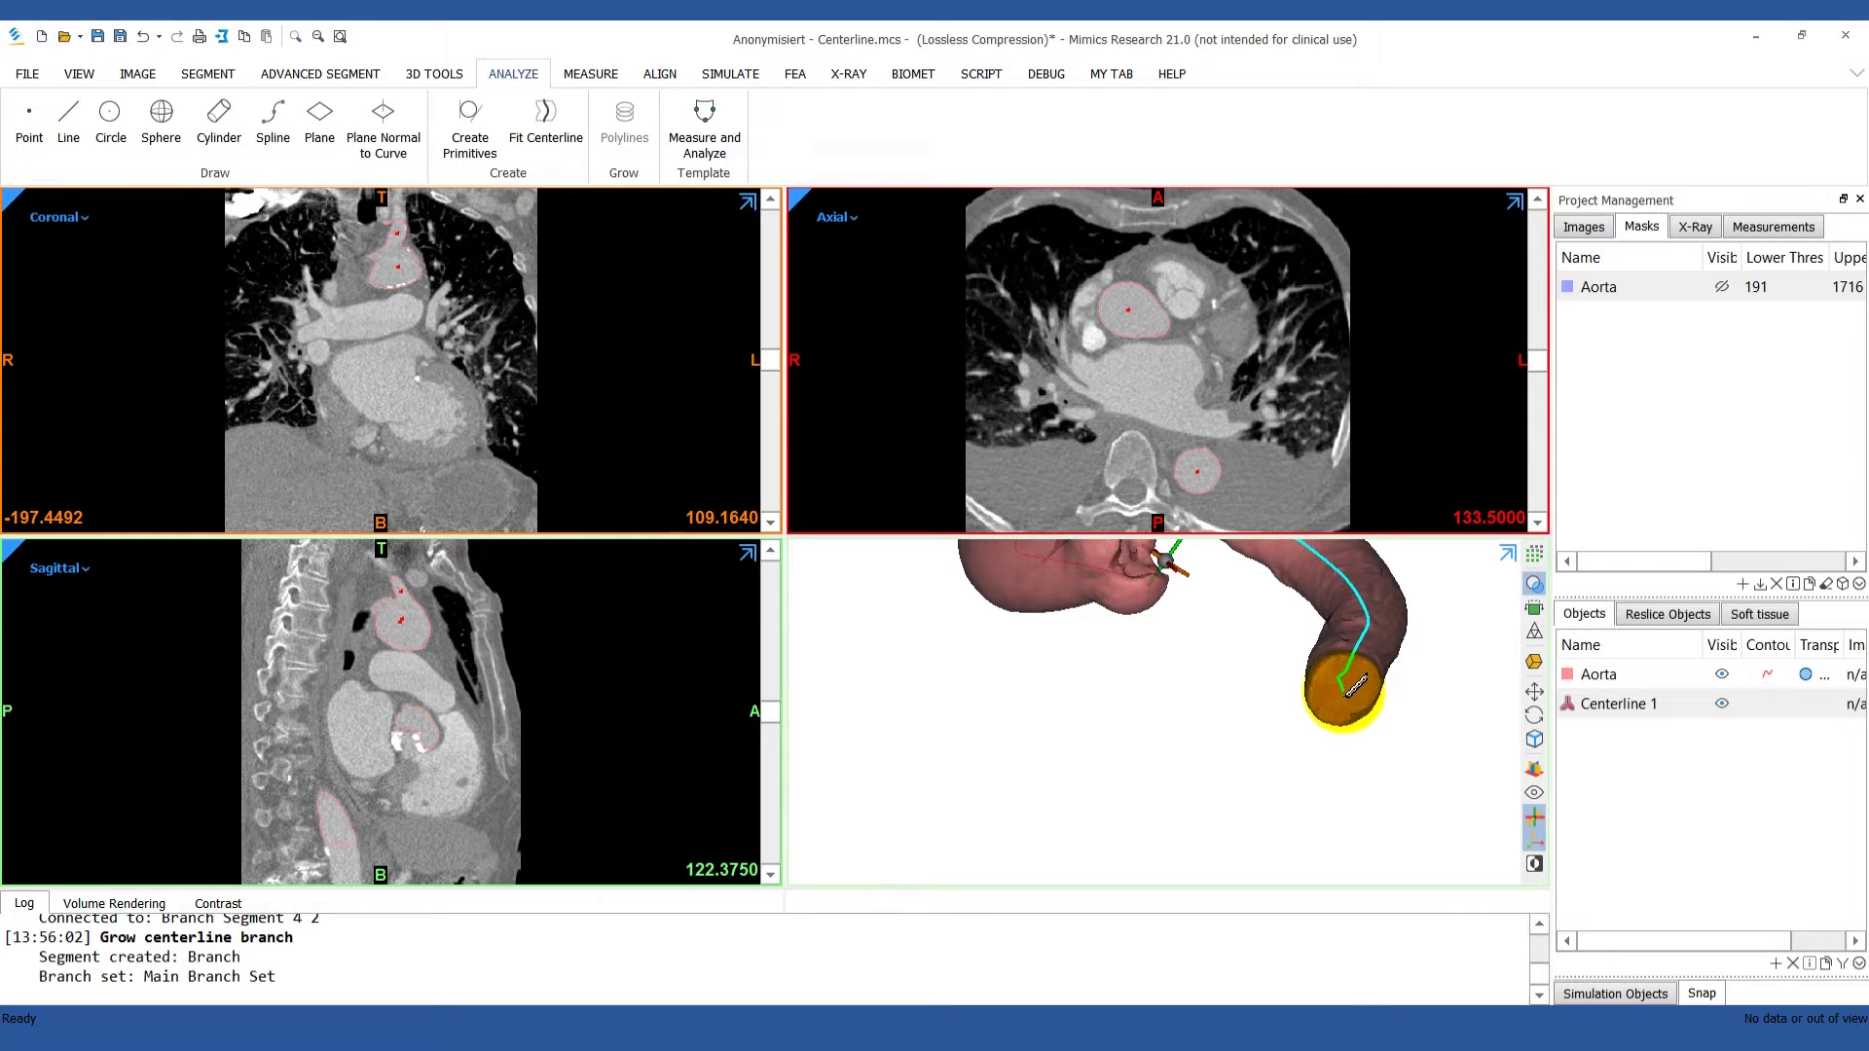
pyautogui.moveTo(1355, 687); pyautogui.dragTo(1282, 785, button='middle')
pyautogui.scroll(-2, 1342, 778)
pyautogui.scroll(-2, 1282, 785)
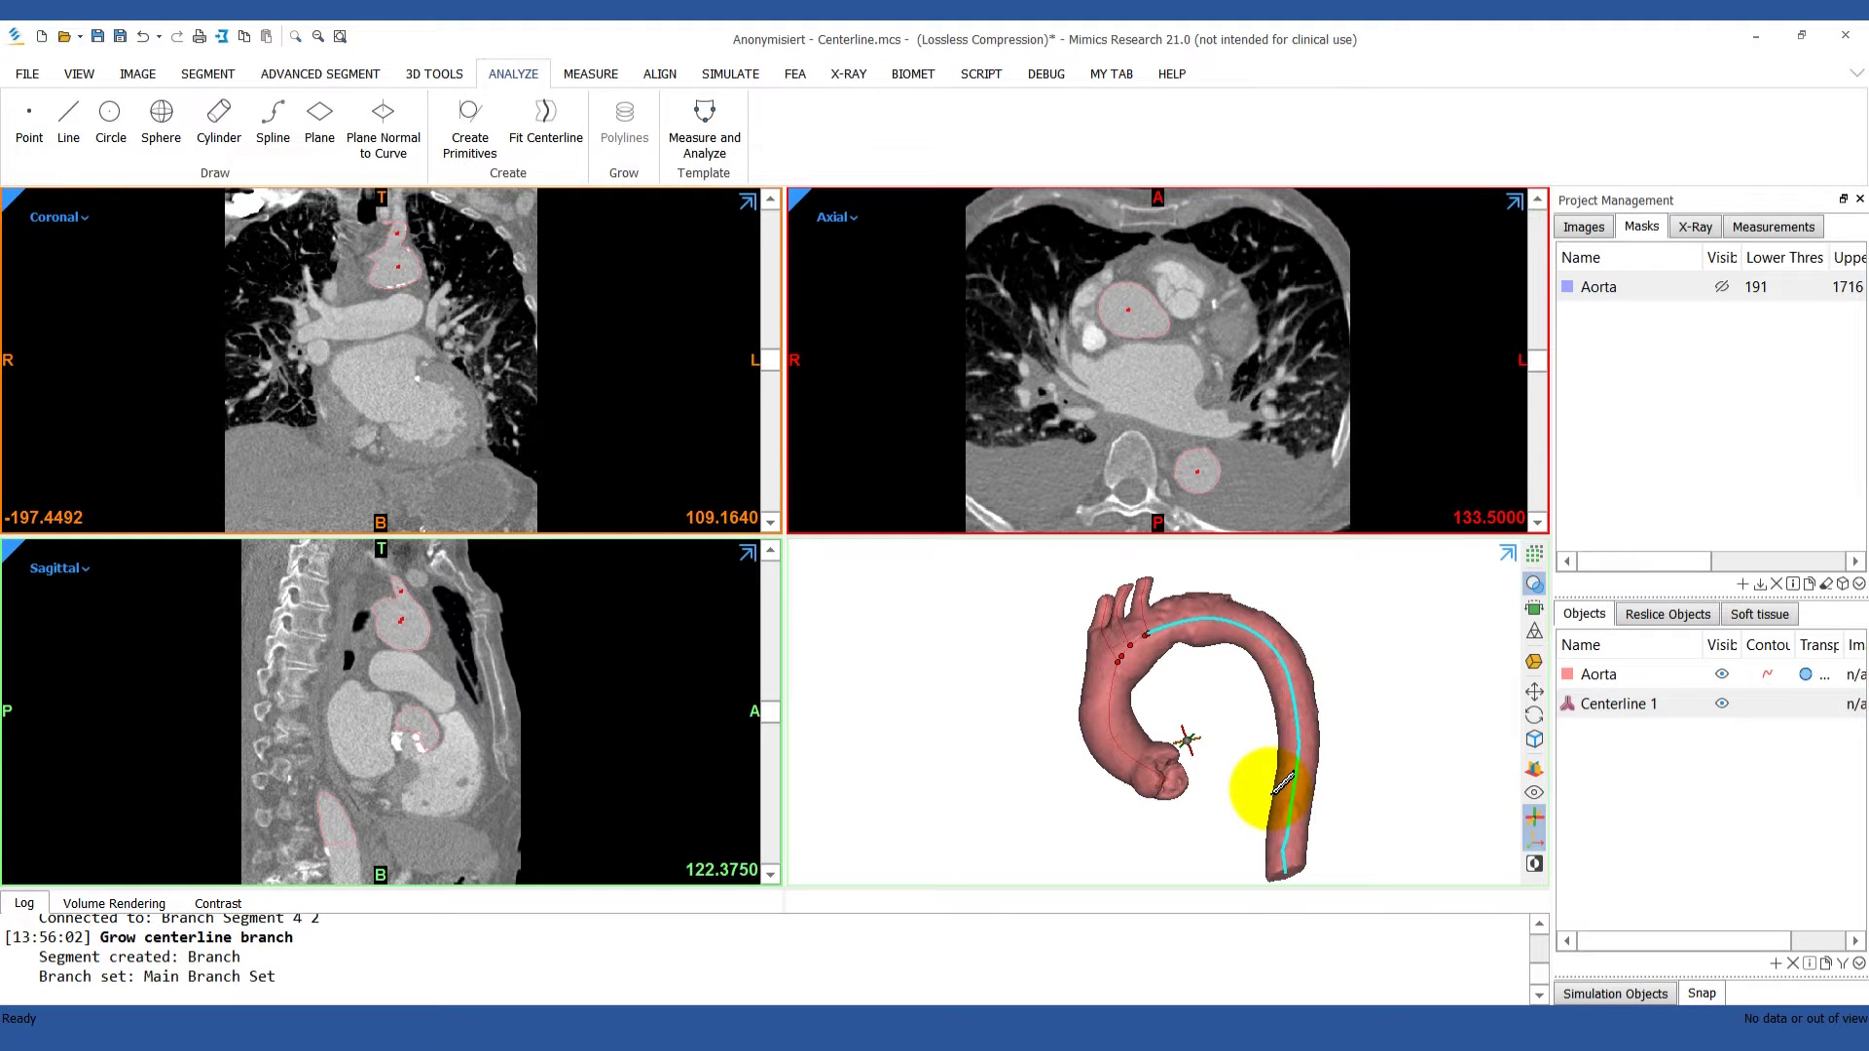
# Undo the grown segment with Ctrl+Z and turn off the grow-segment tool
pyautogui.hotkey('ctrl', 'z')
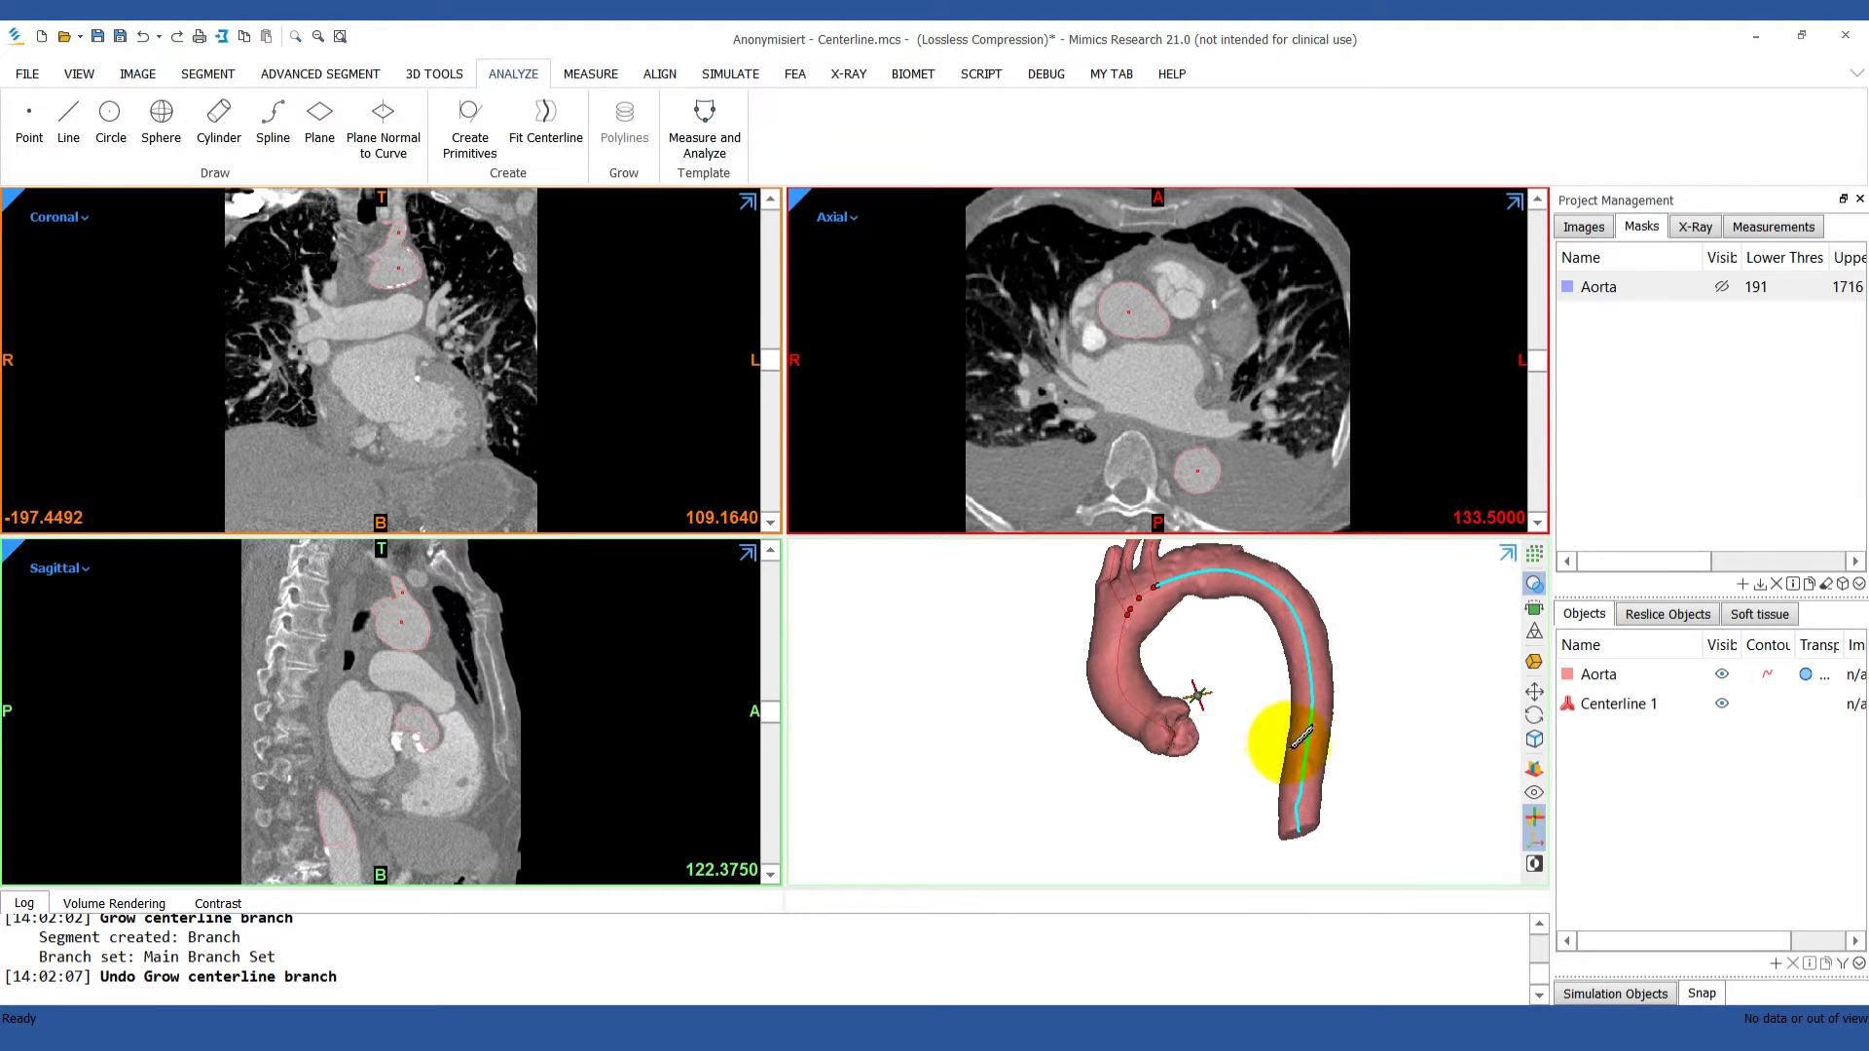
pyautogui.rightClick(1695, 707)
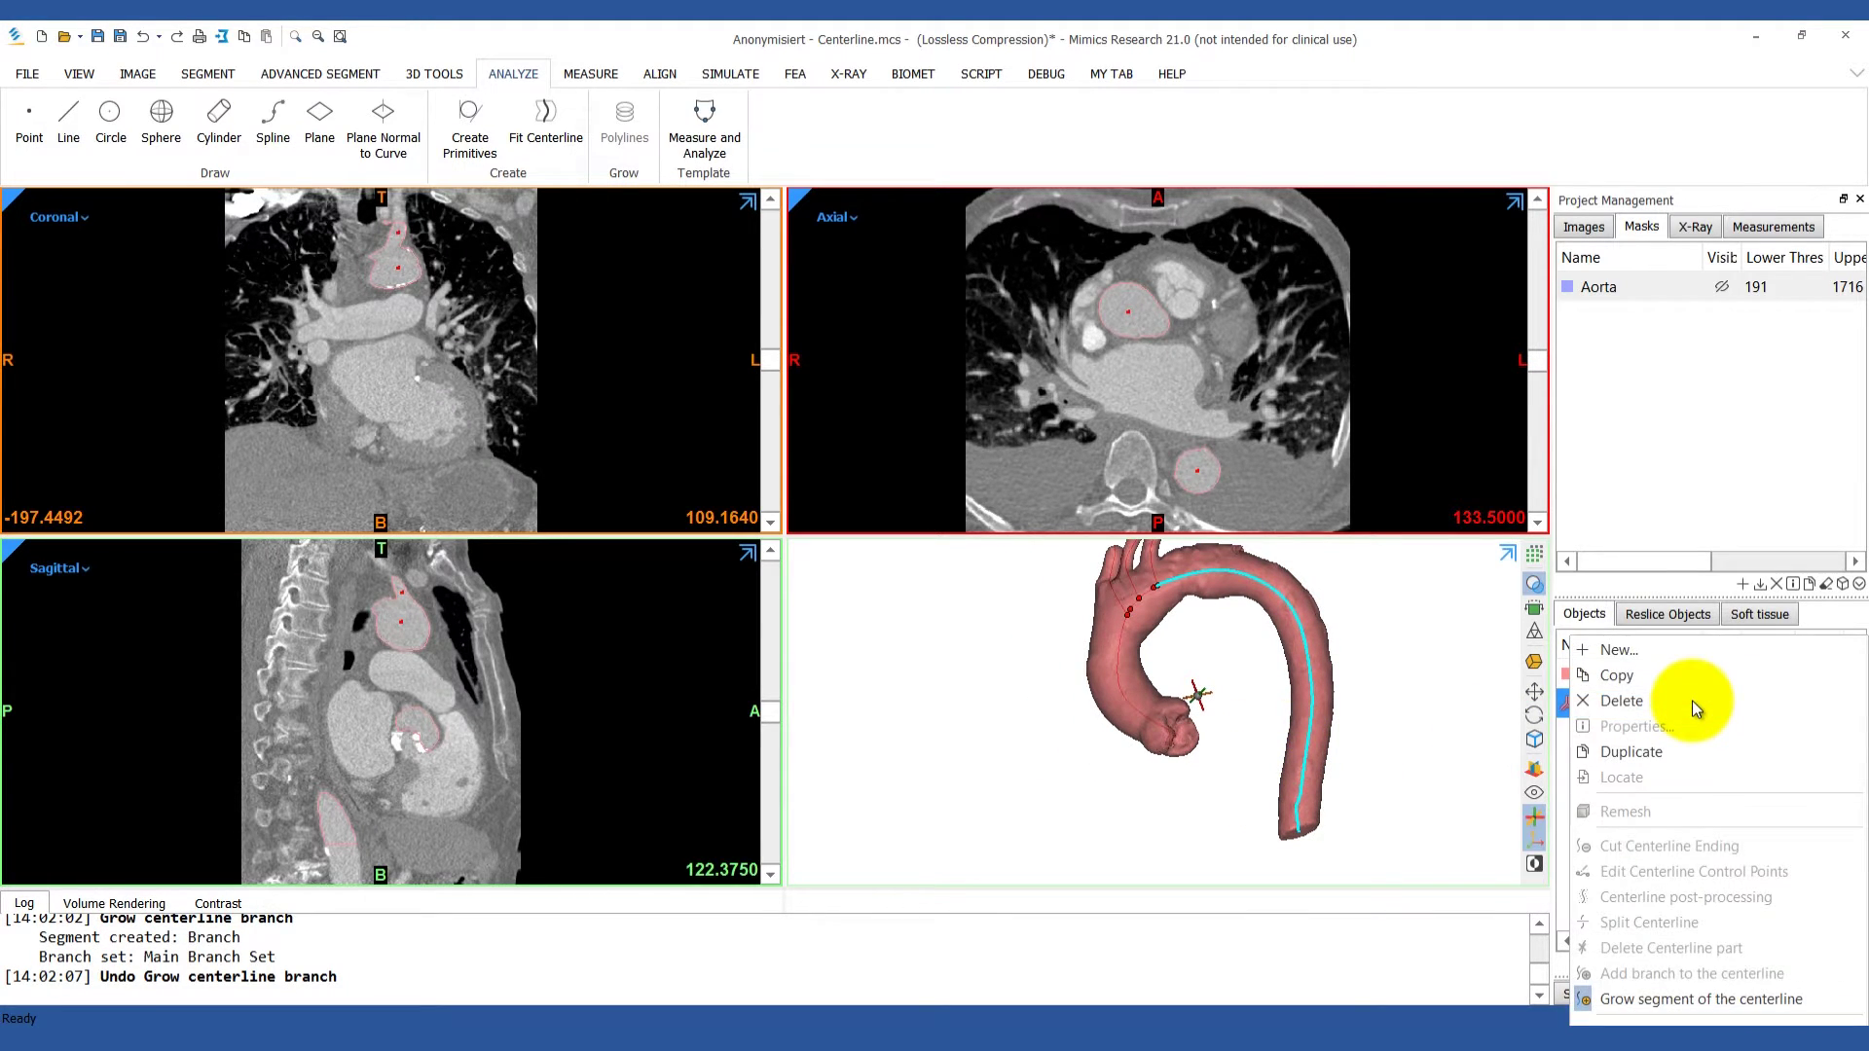
pyautogui.click(1687, 1002)
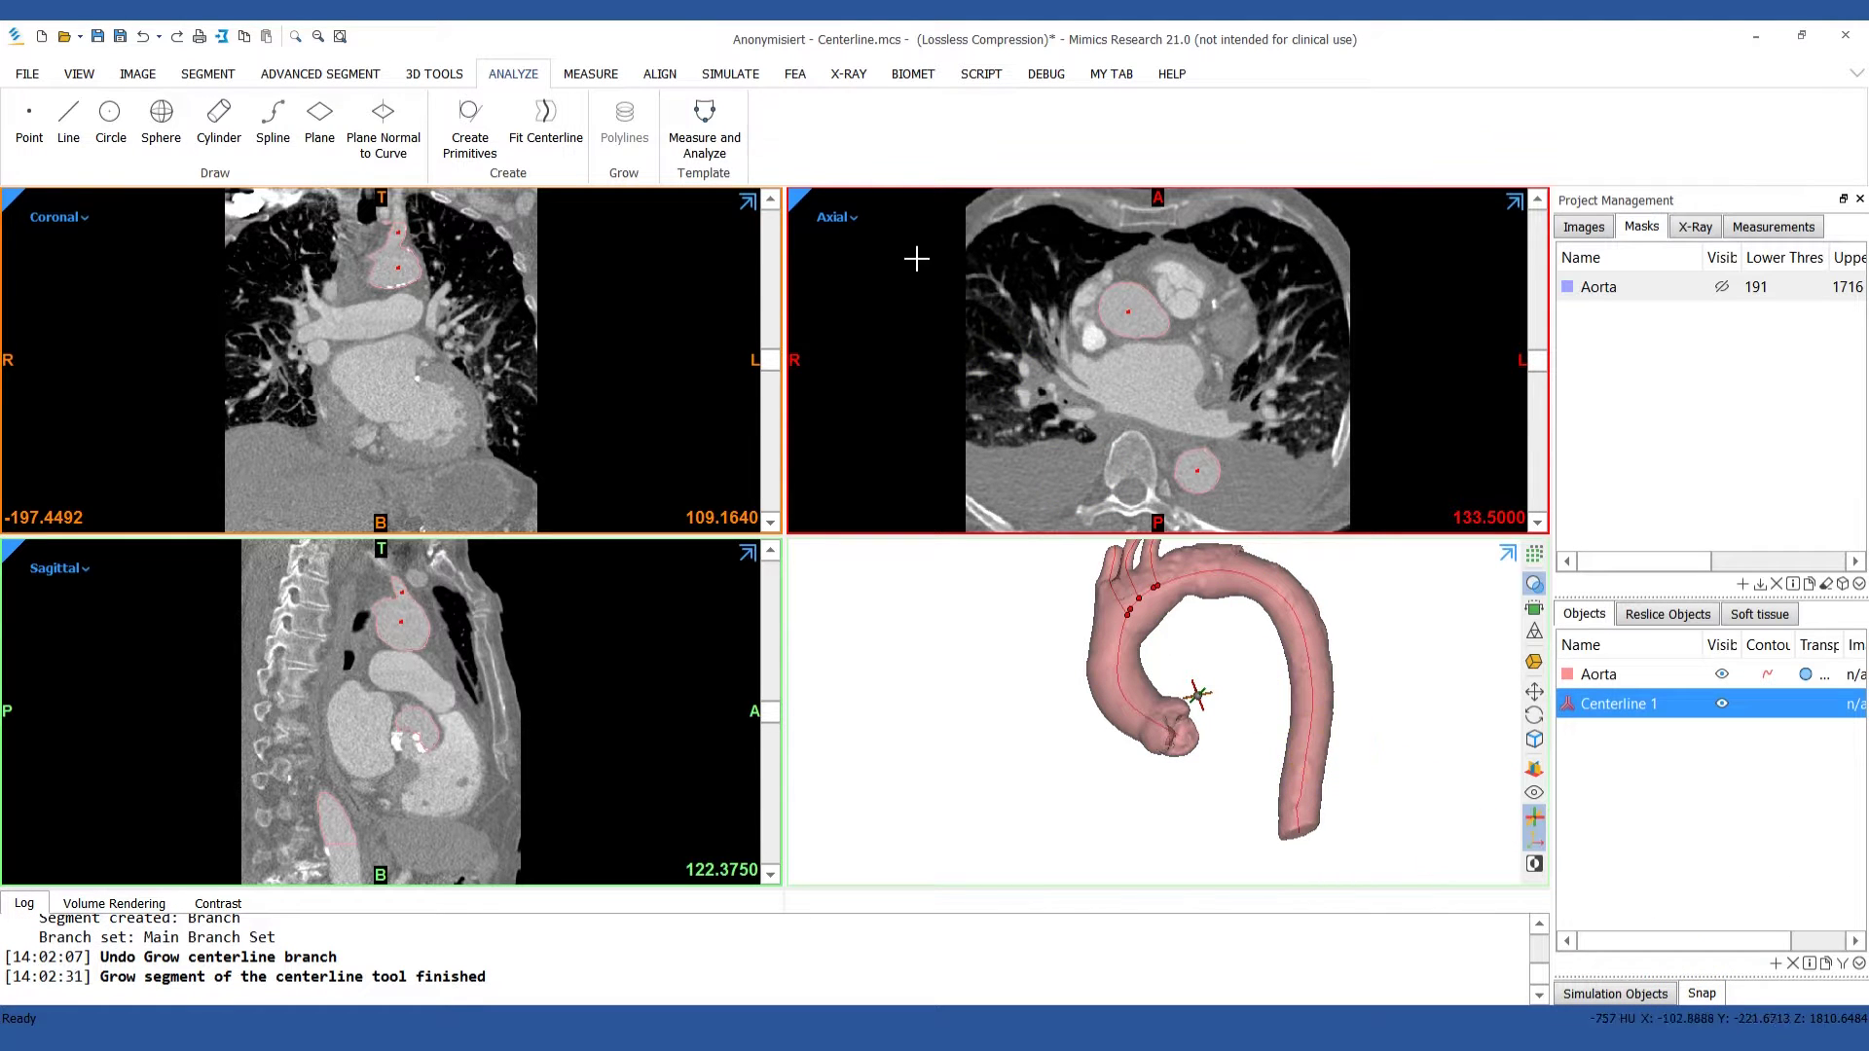
# Measure a best fit diameter of 27.67 mm on the descending aorta
pyautogui.click(594, 73)
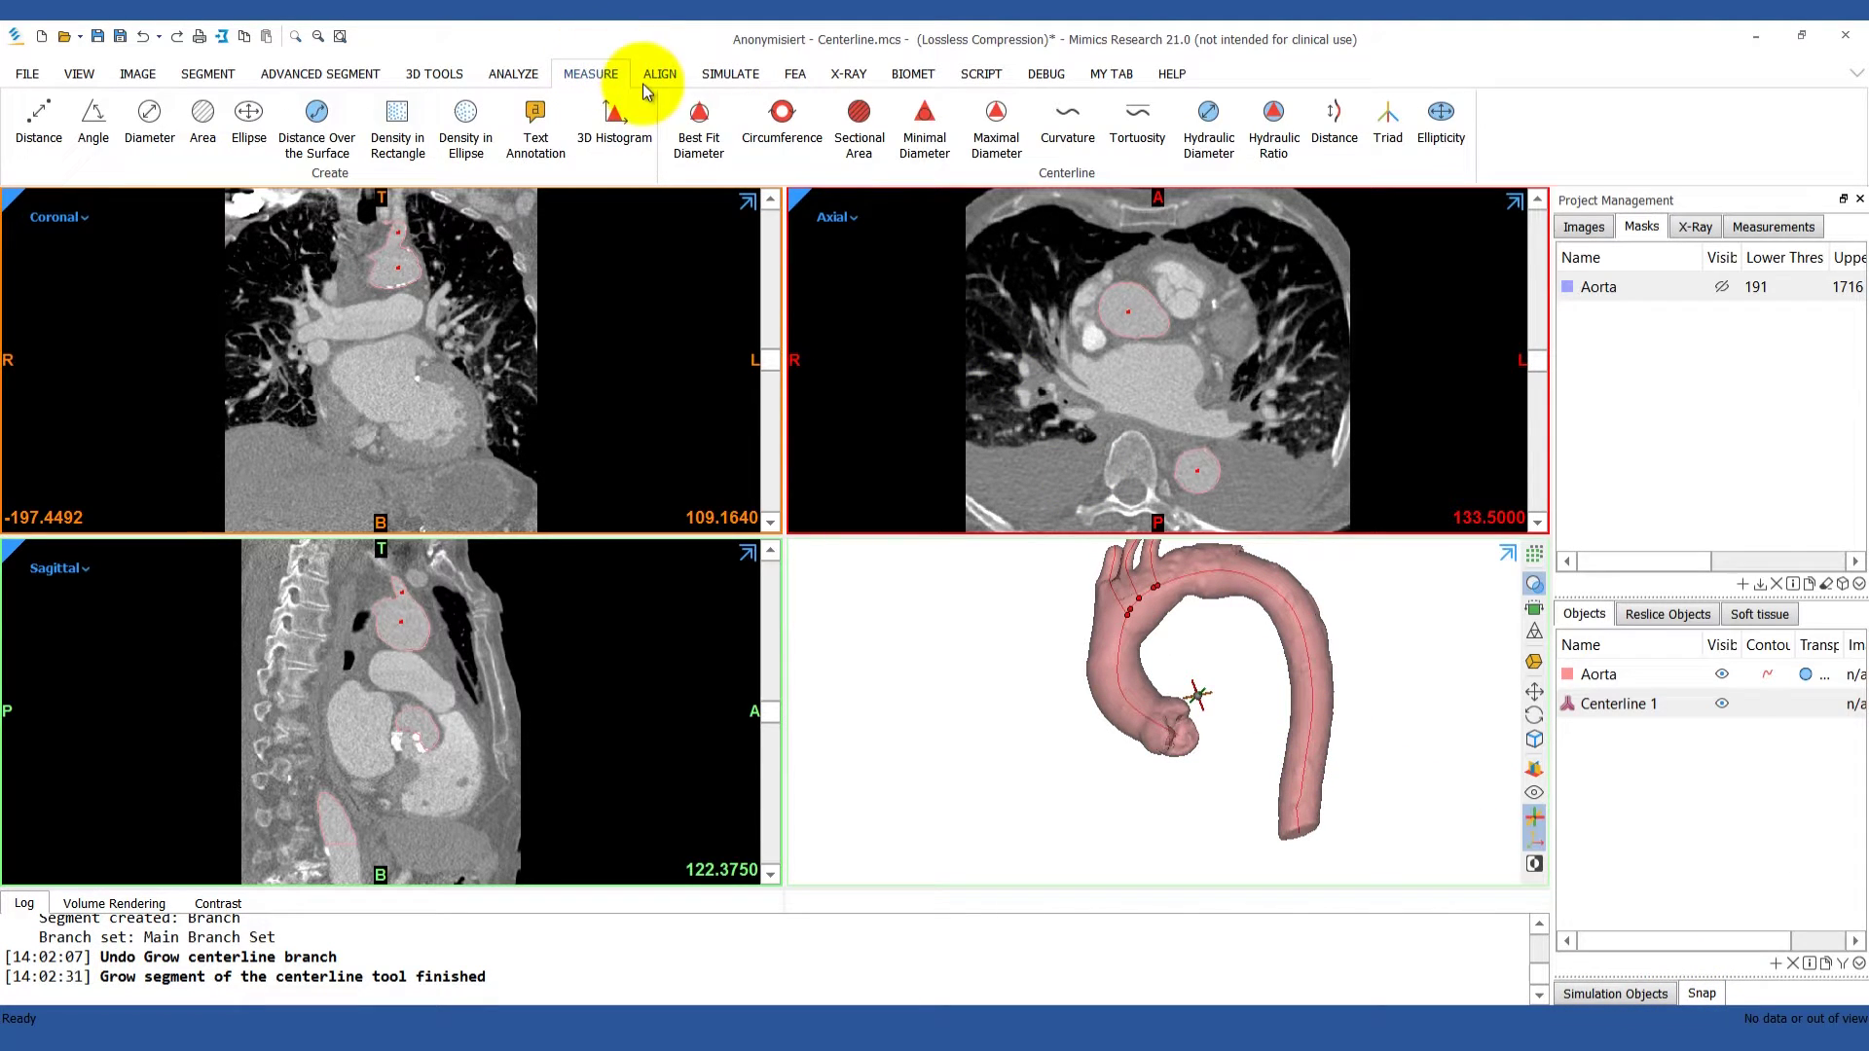
pyautogui.click(696, 136)
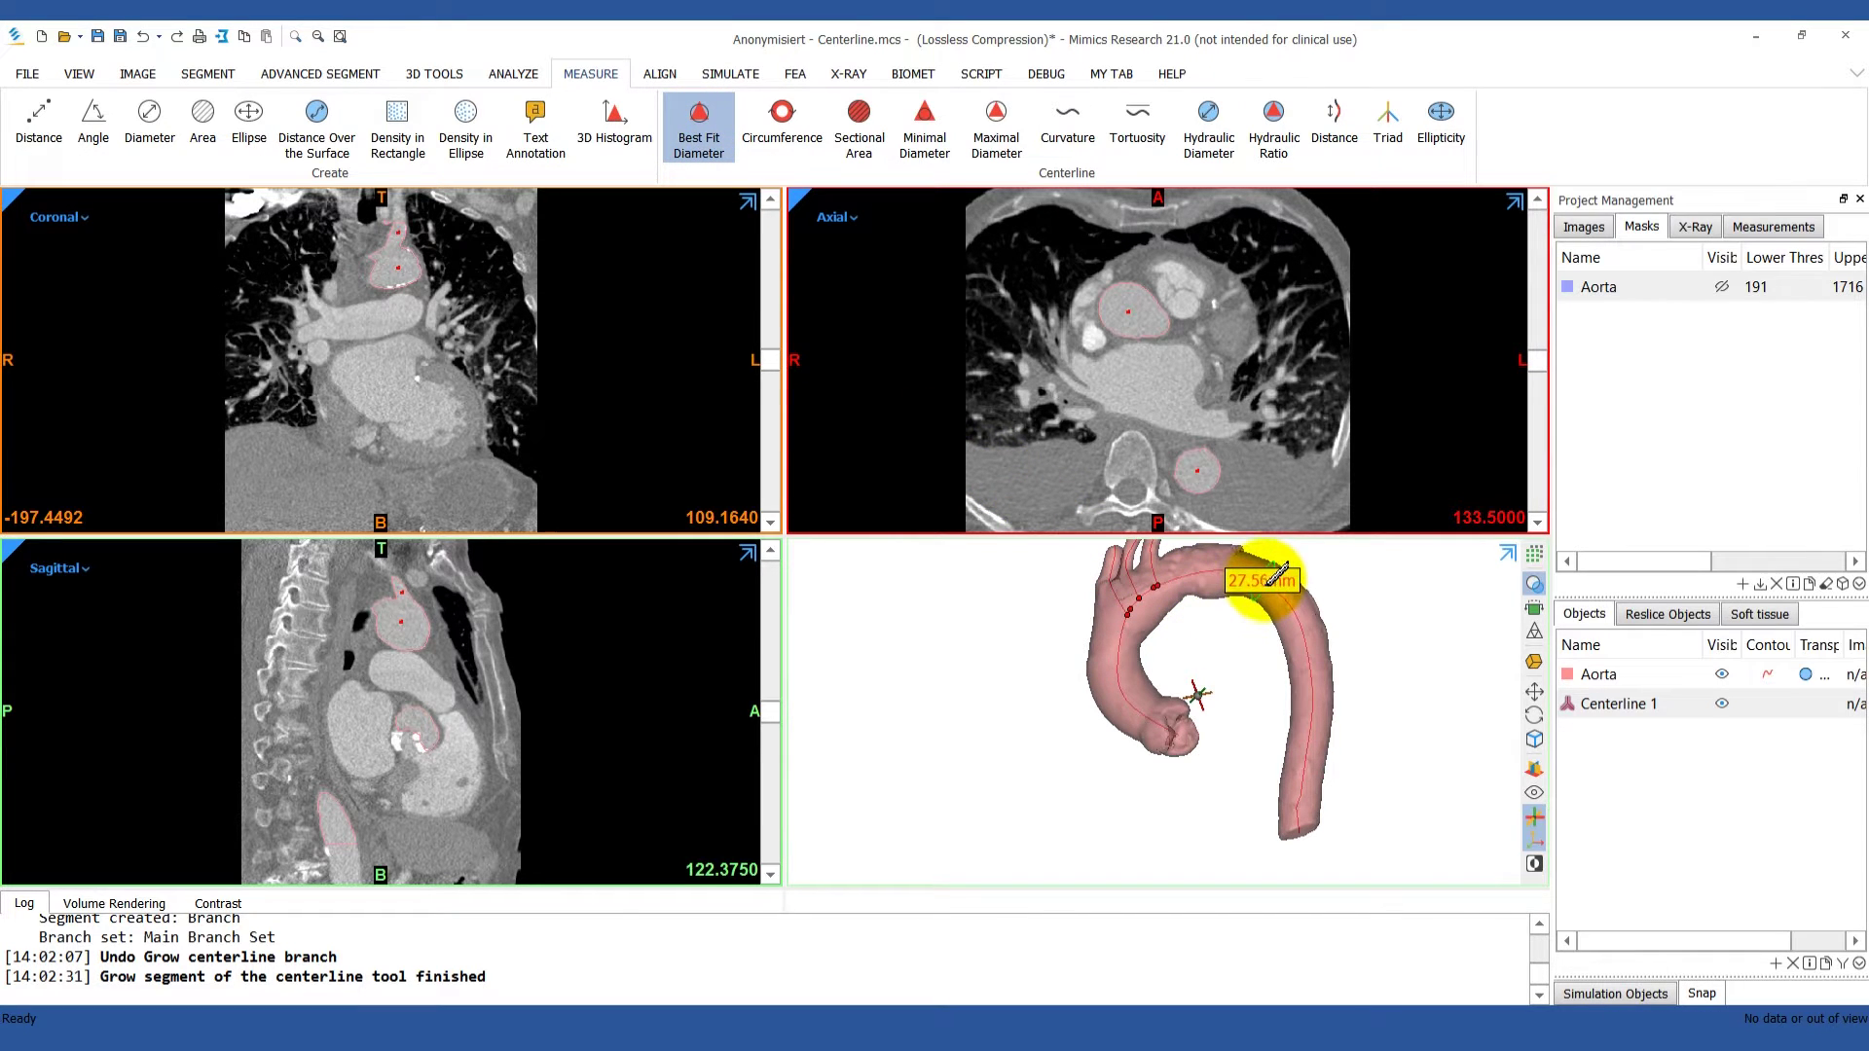
pyautogui.click(1326, 685)
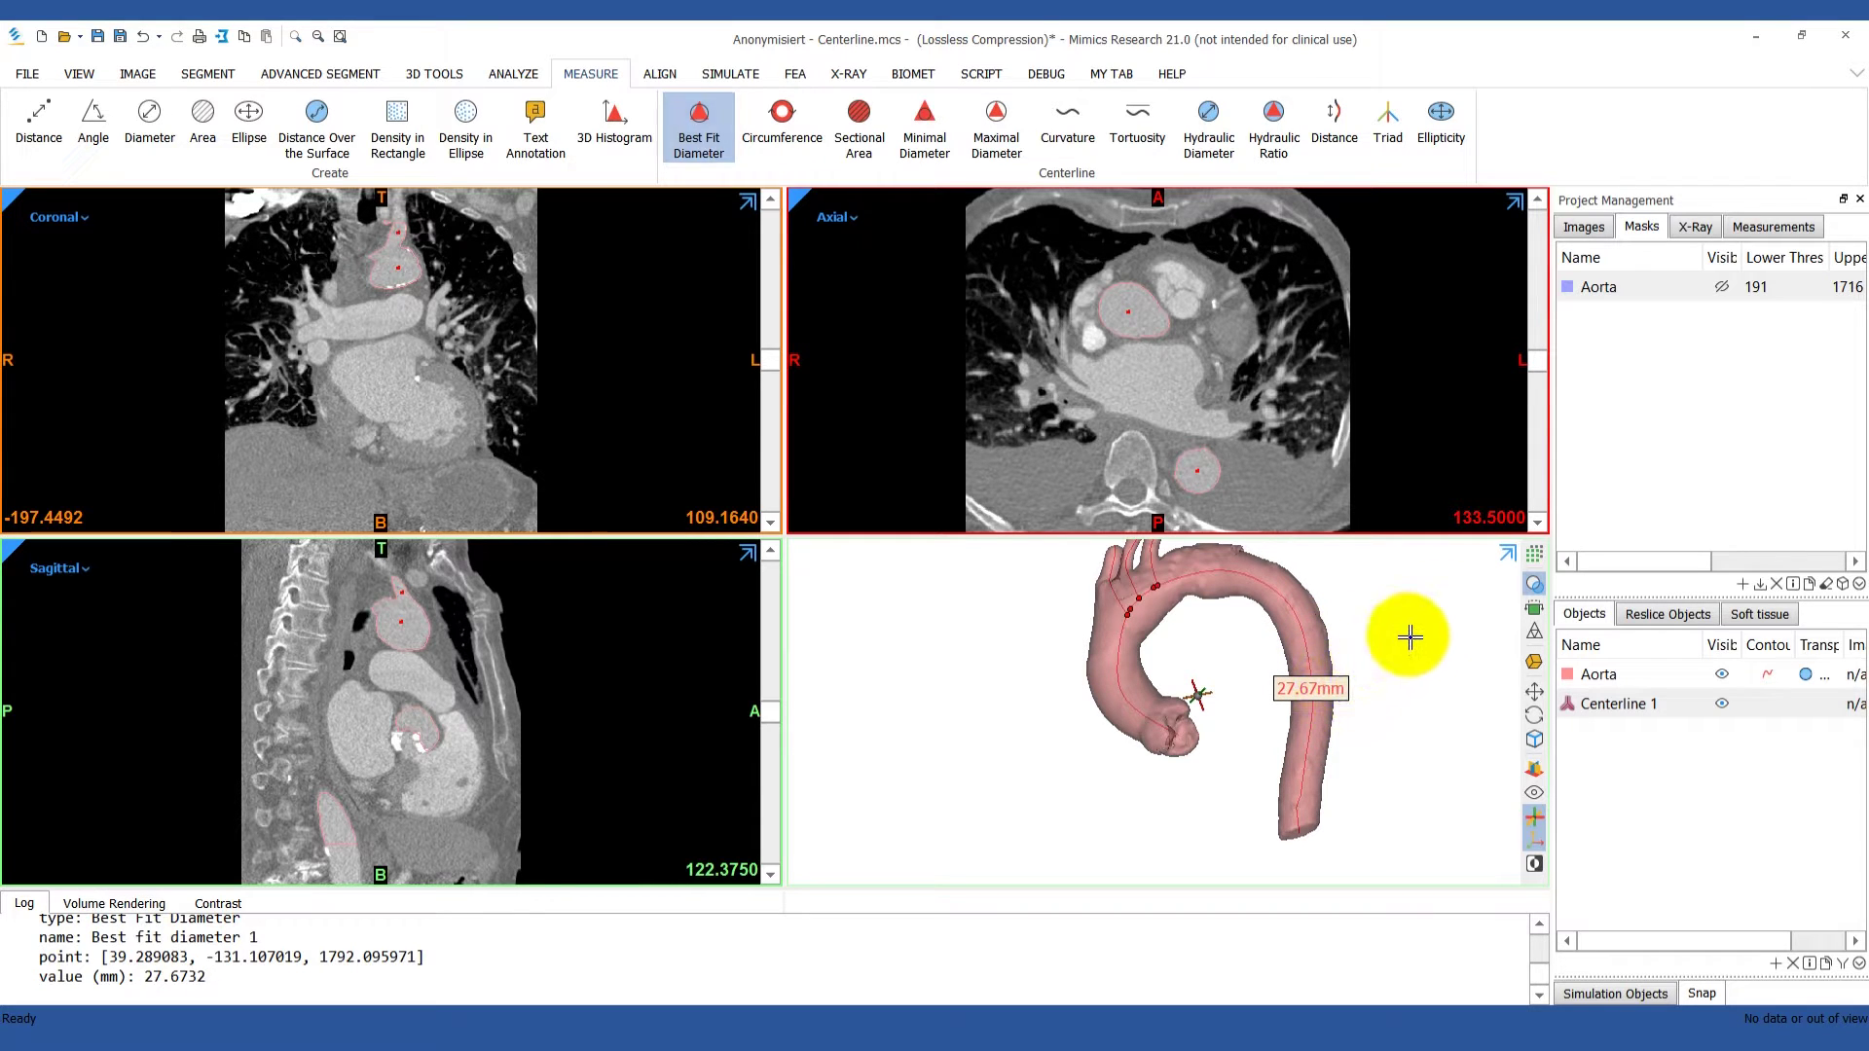
pyautogui.click(1772, 227)
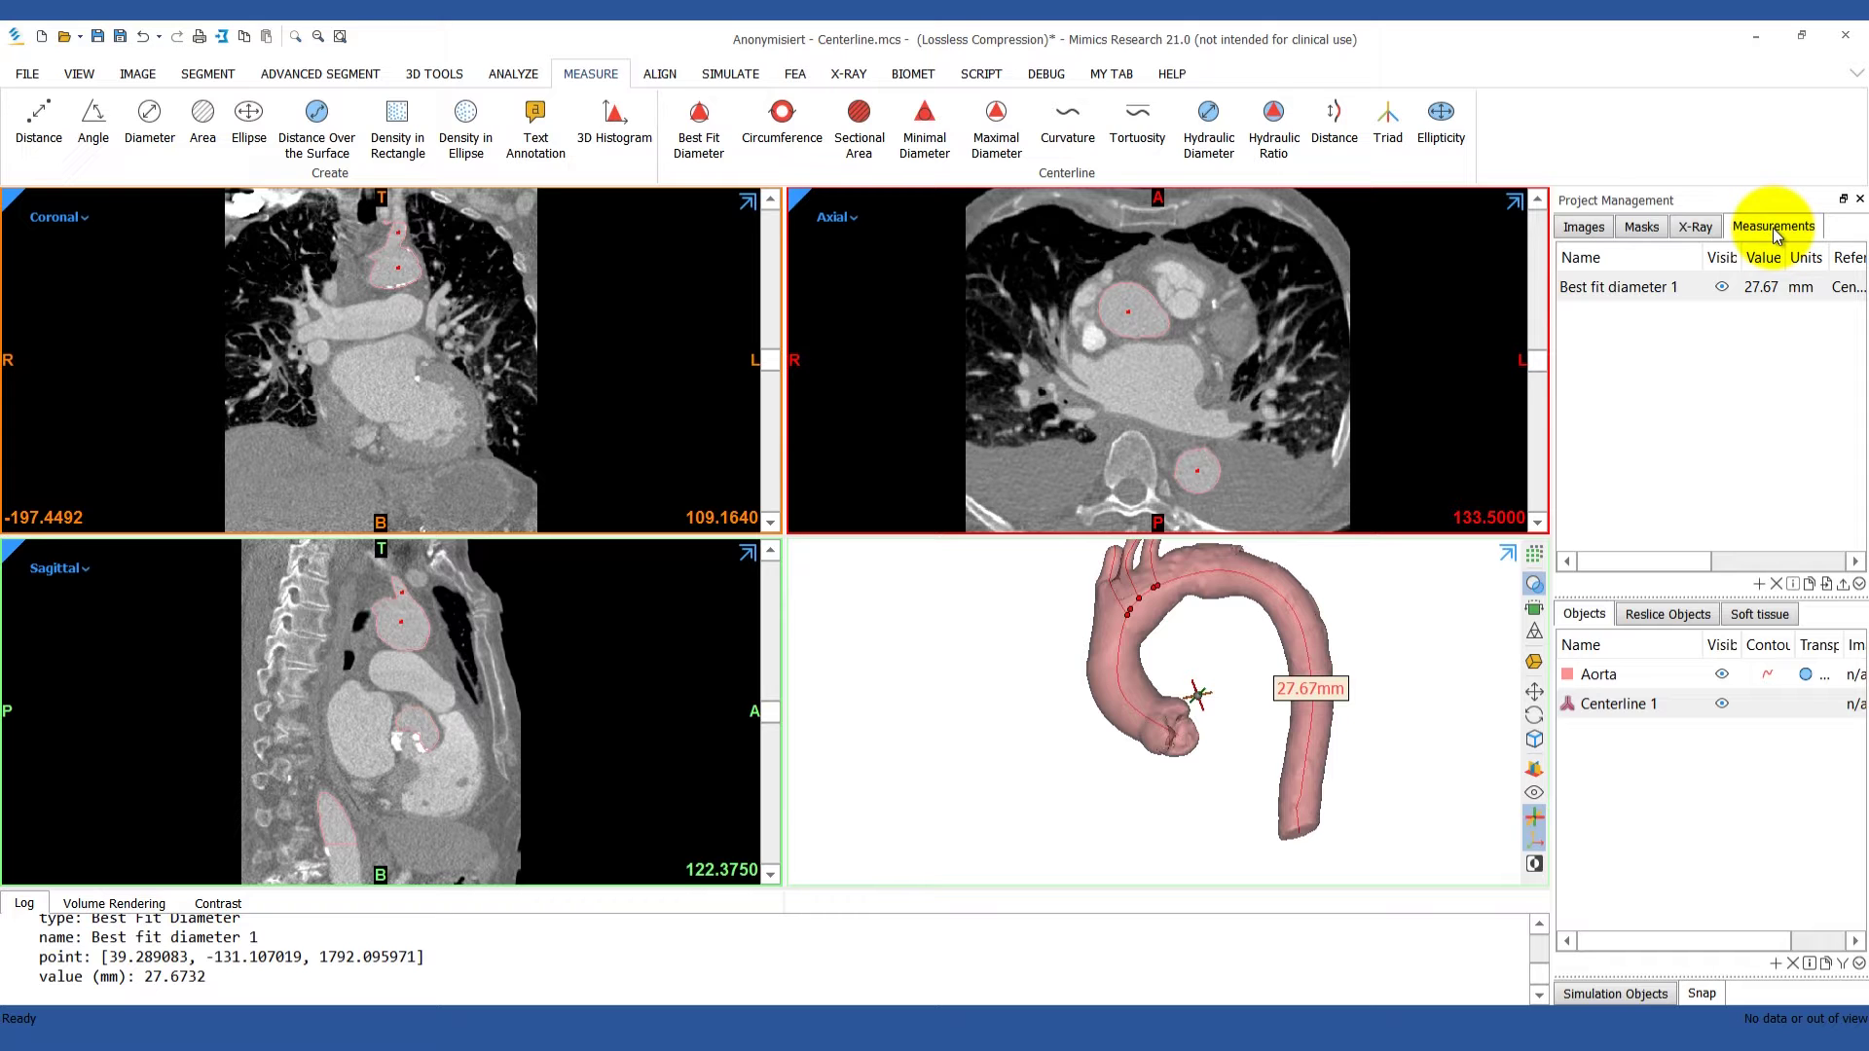
# Place a sectional area measurement of 635.83 mm² on the aortic arch
pyautogui.click(860, 146)
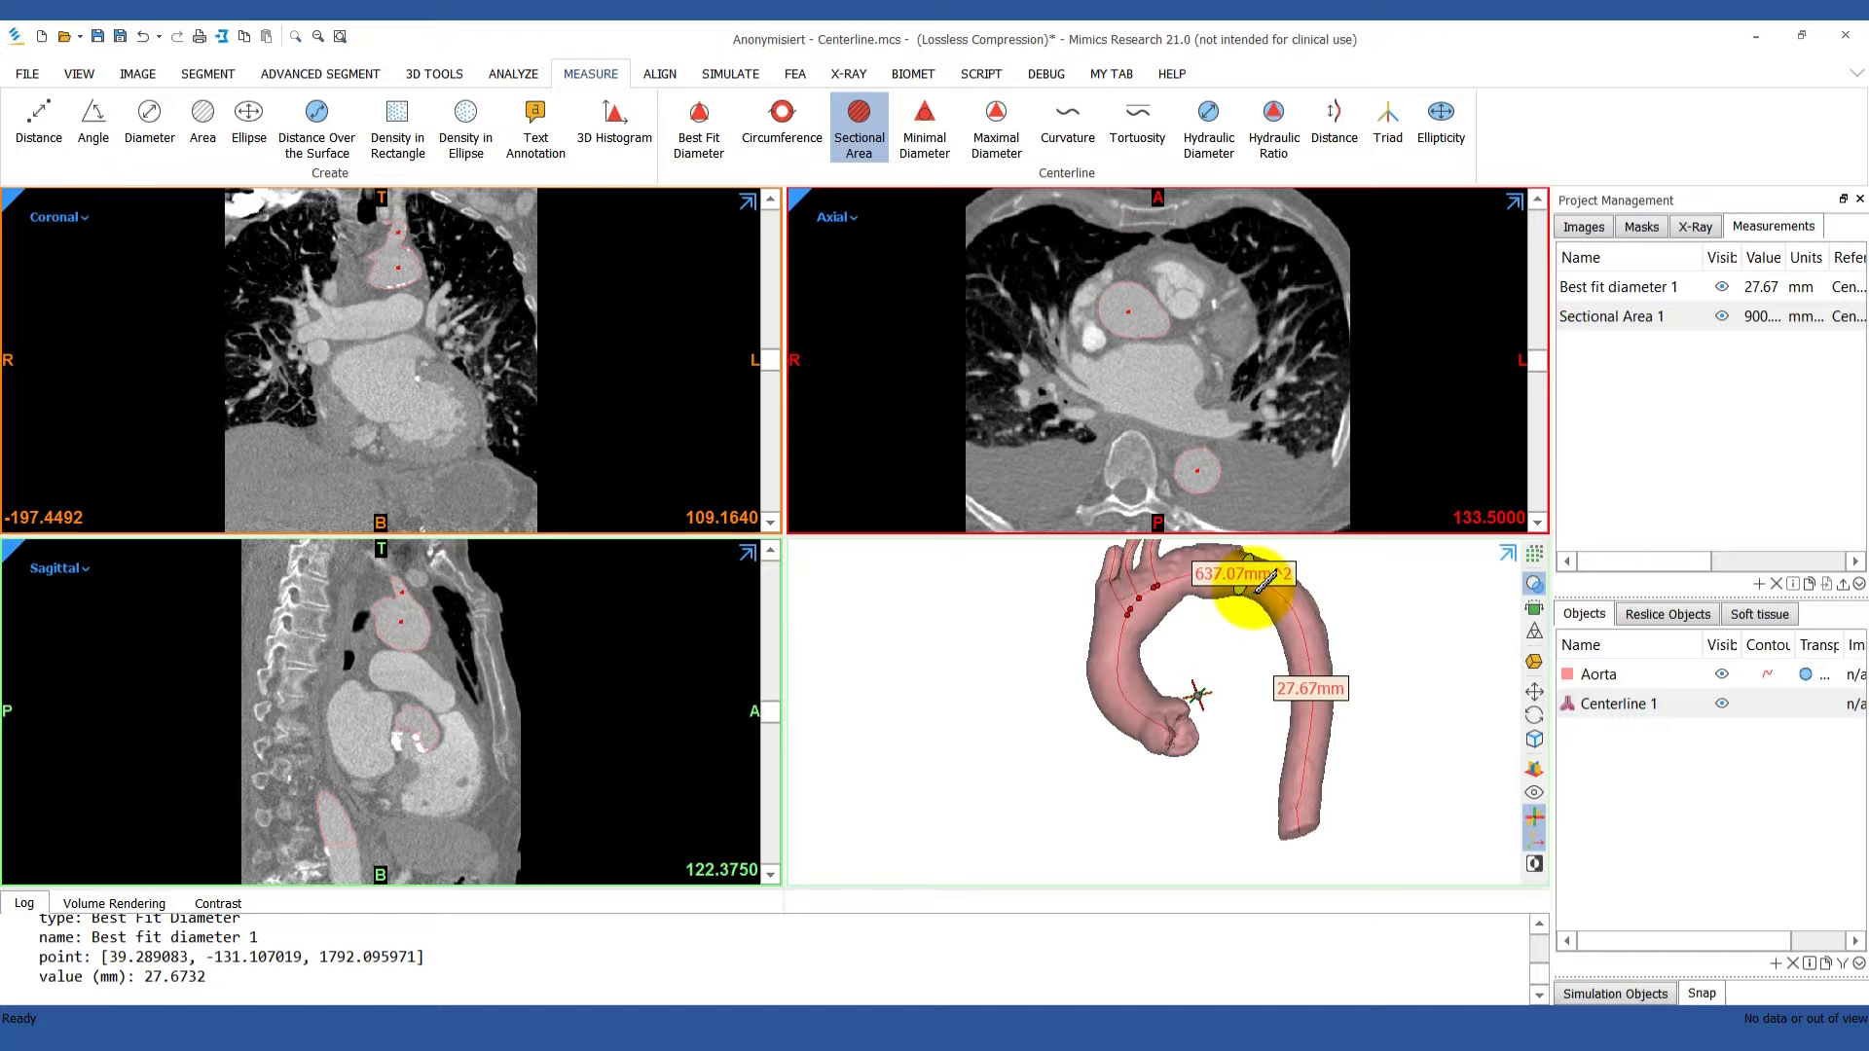
pyautogui.moveTo(1266, 581); pyautogui.dragTo(1295, 580)
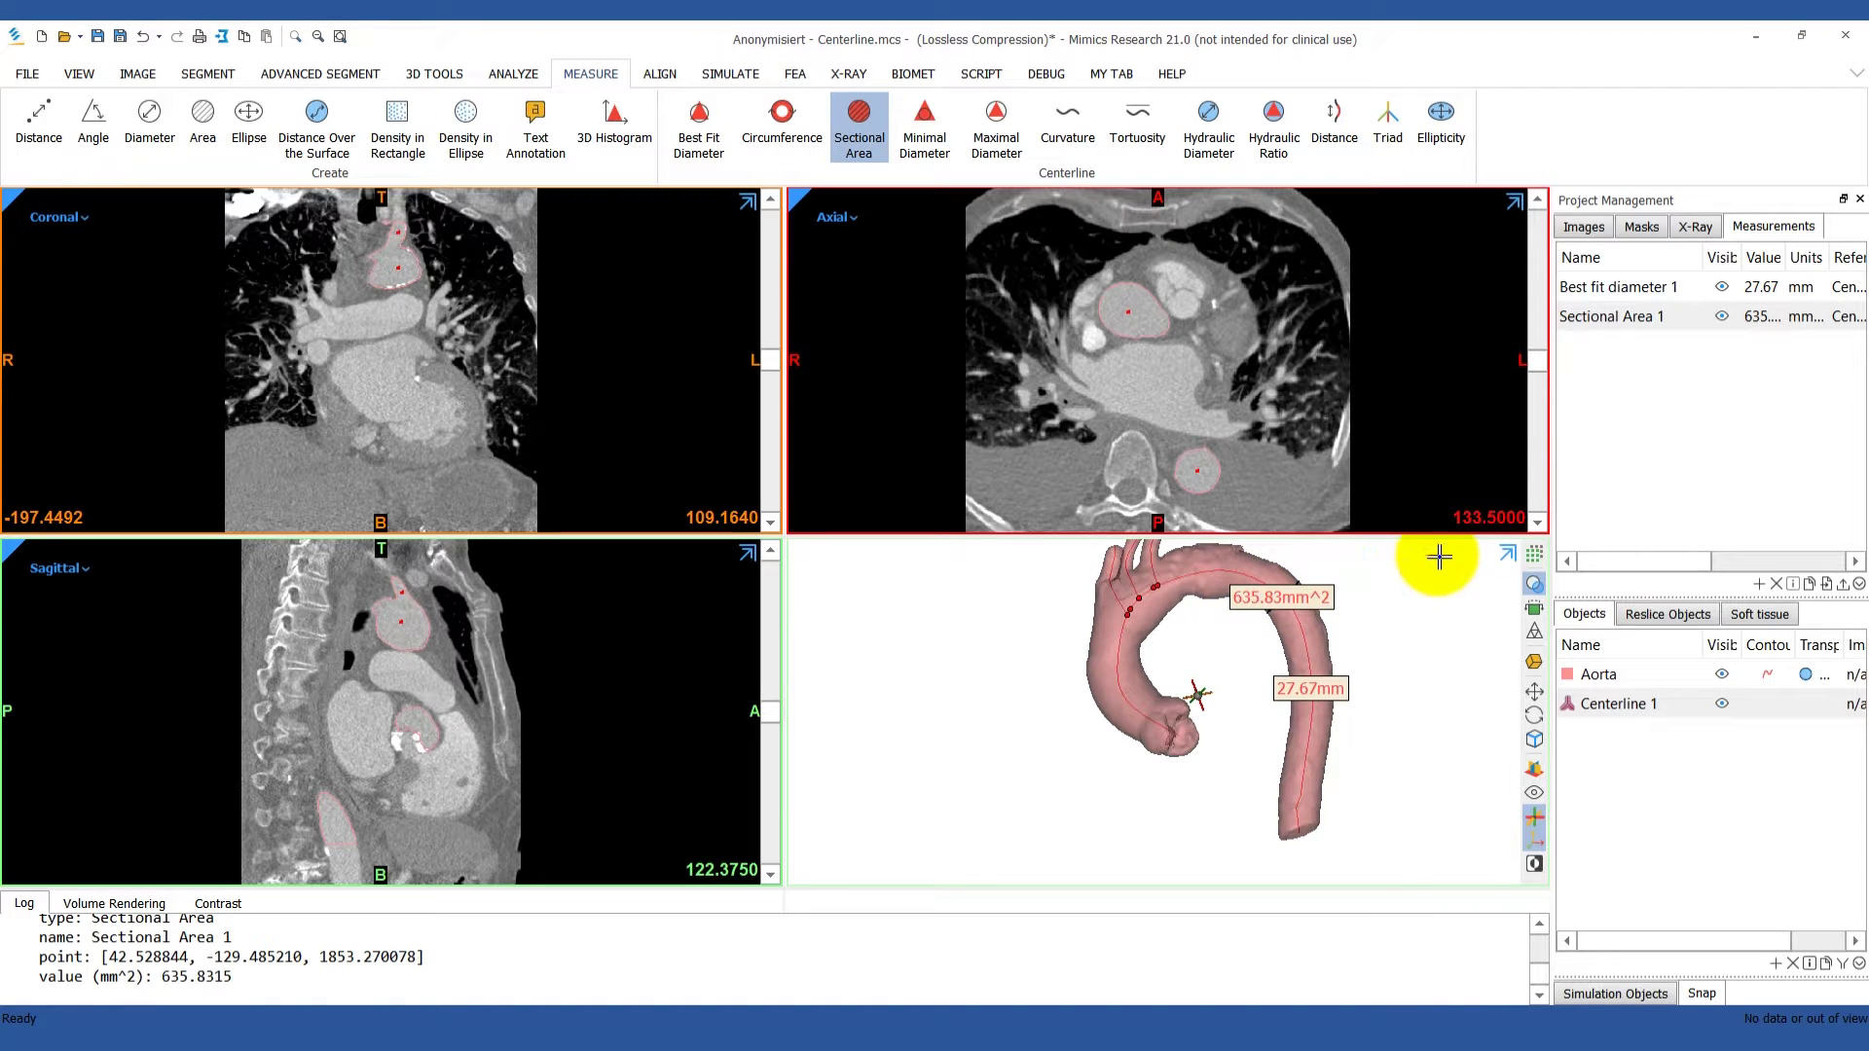
pyautogui.press('Escape')
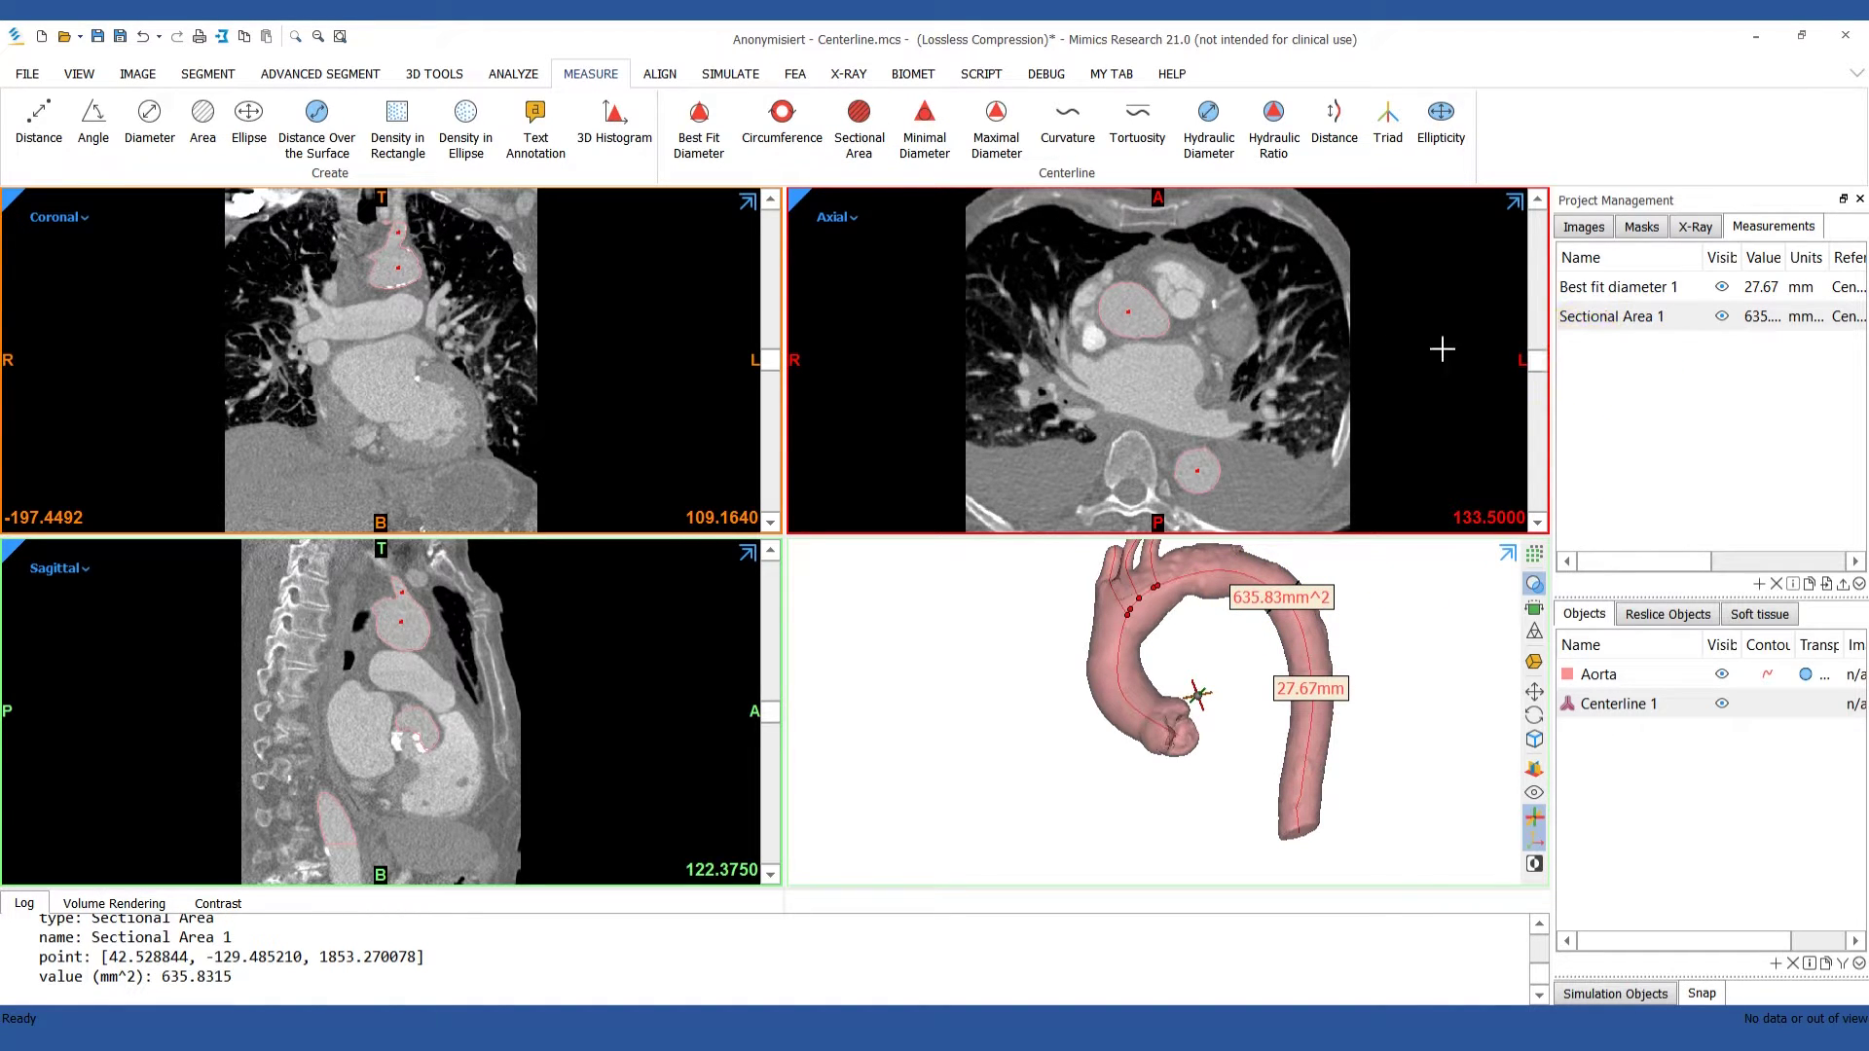
# Measure the aorta's tortuosity, giving 0.31
pyautogui.click(1124, 141)
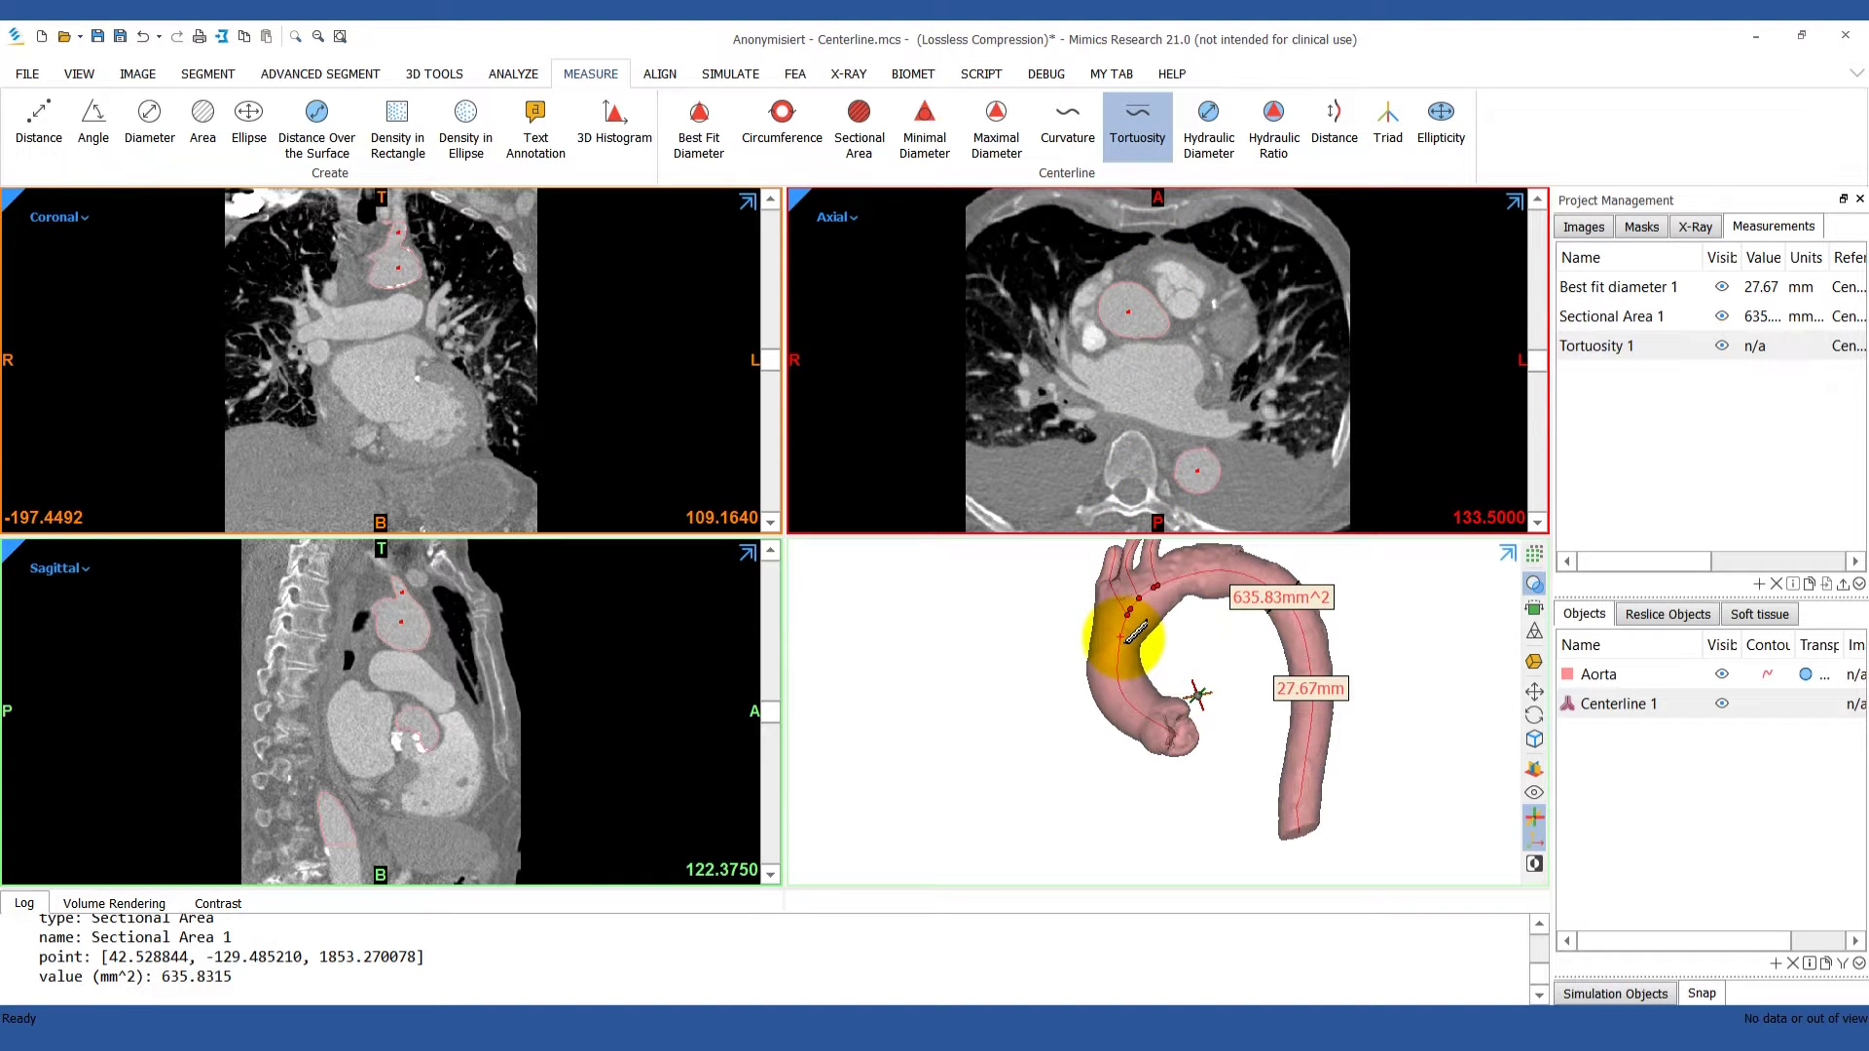
pyautogui.click(1310, 659)
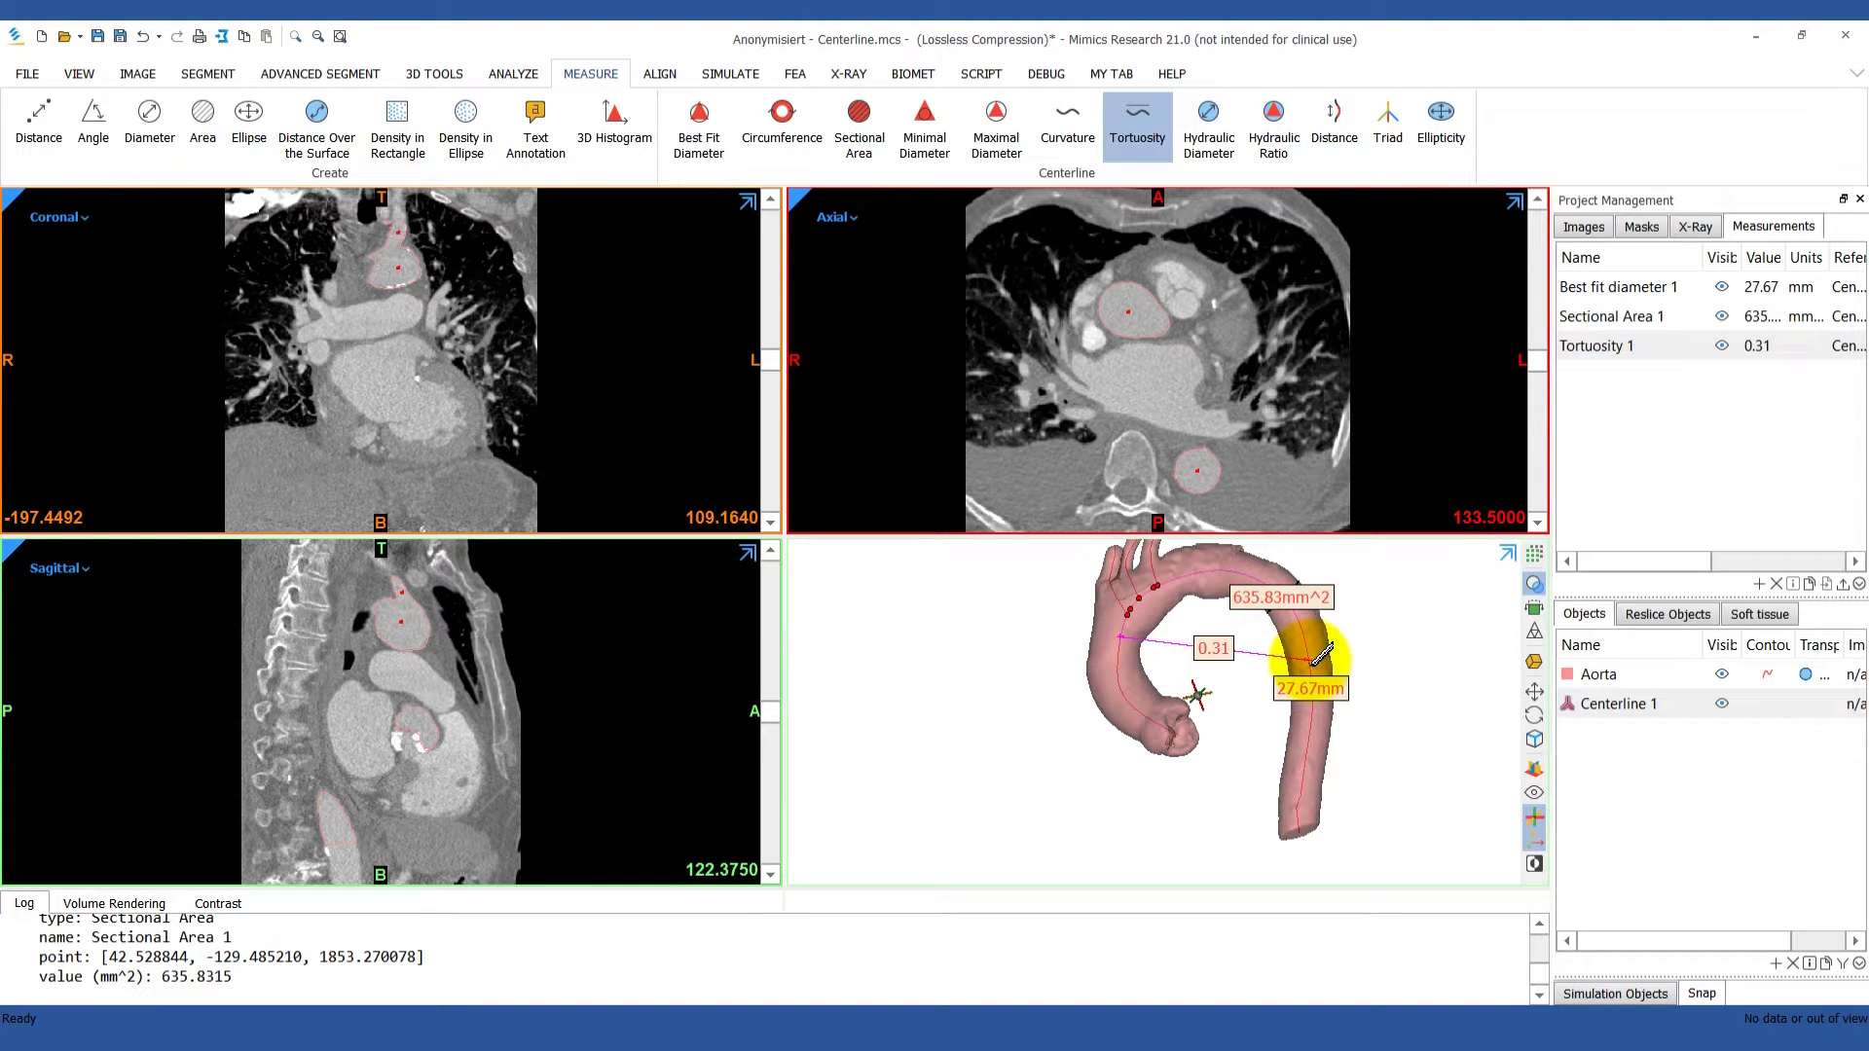
pyautogui.rightClick(1313, 662)
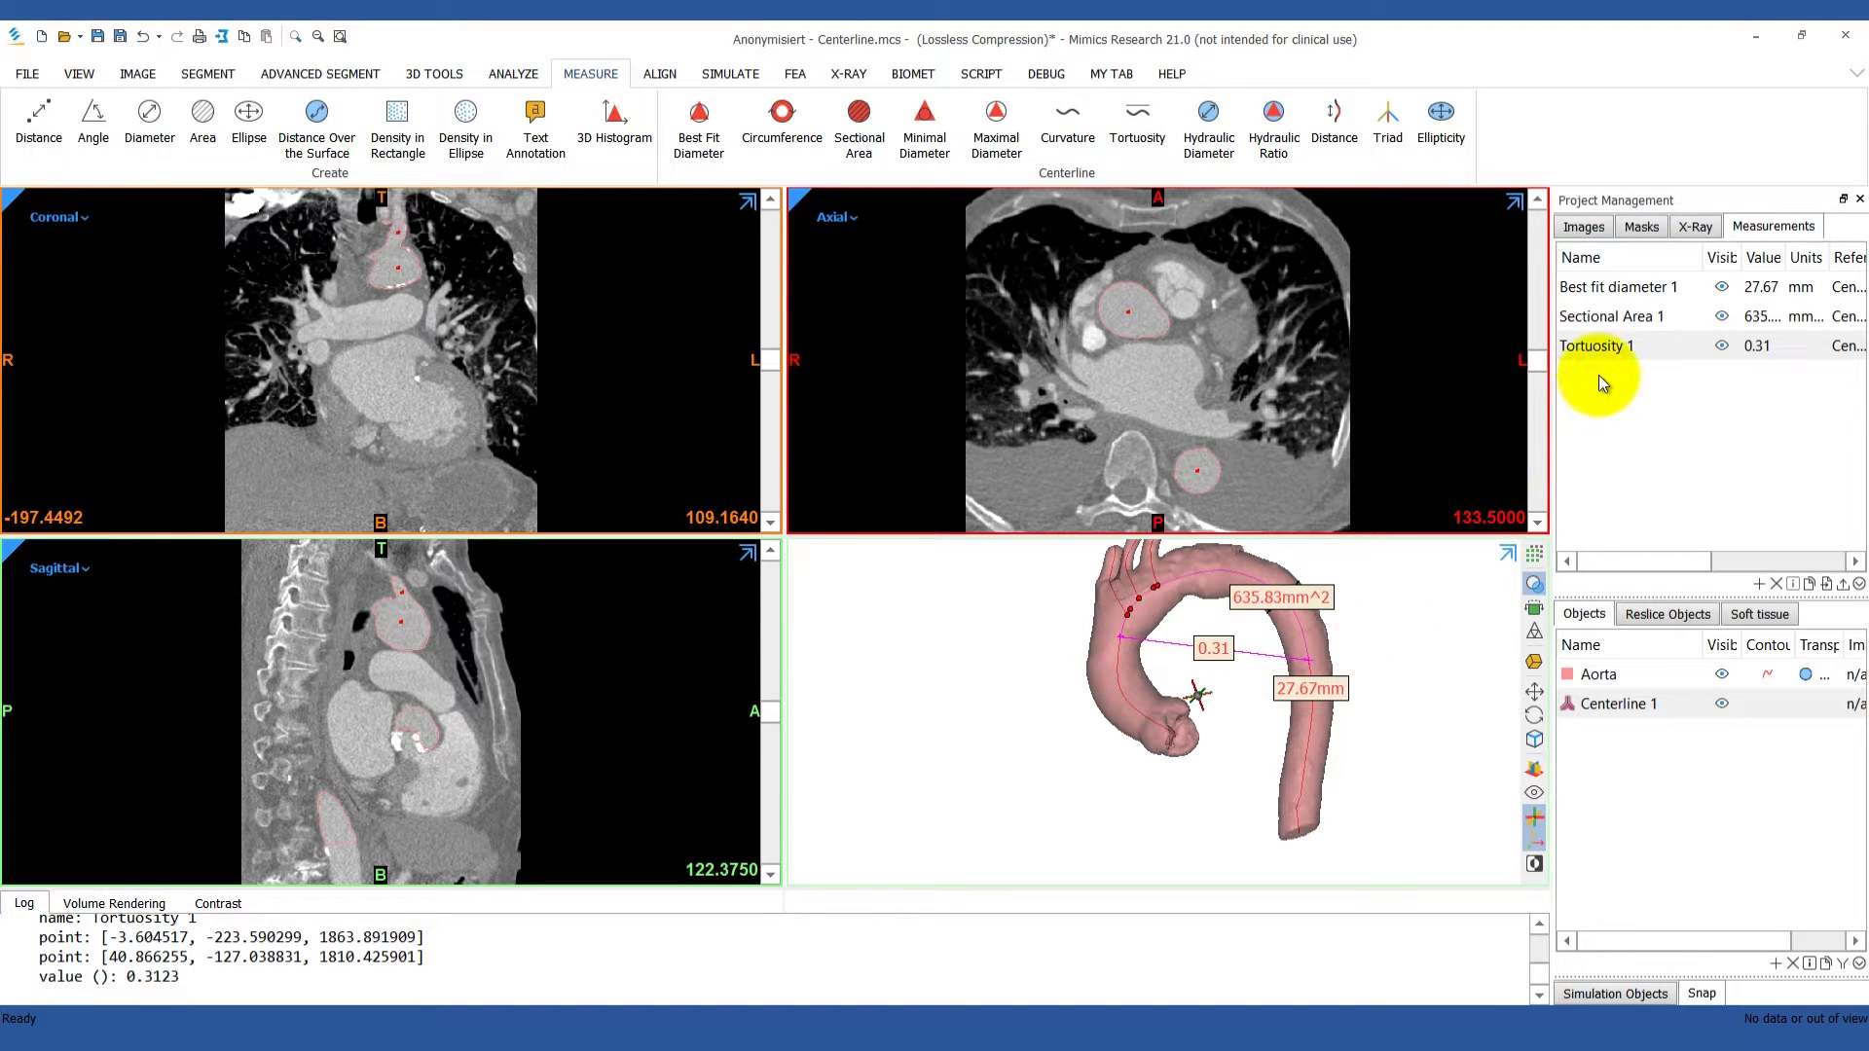
# Switch to the Help ribbon showing the manual, tutorial and scripting guide
pyautogui.click(1171, 76)
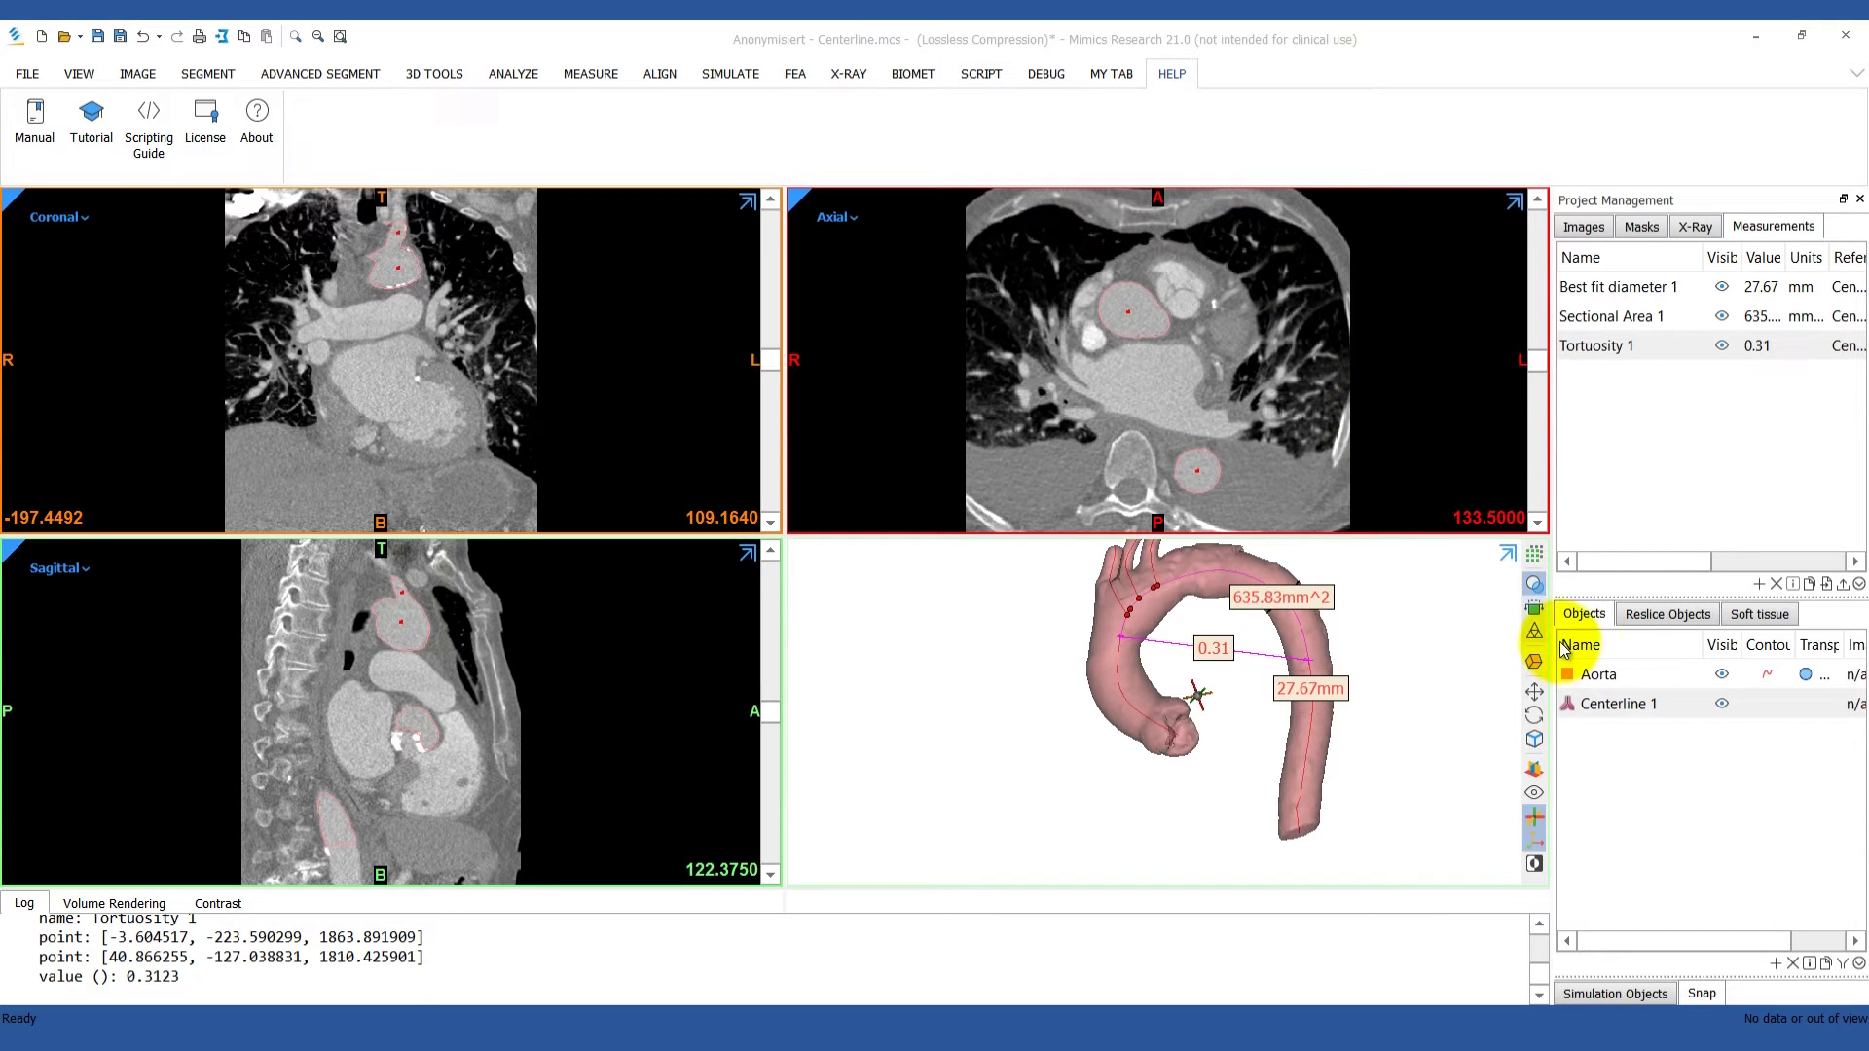
# From Centerline 1 Properties, export Main Branch Set diameter, circumference and ellipticity to Anonymisiert_Centerline 1.txt
pyautogui.rightClick(1655, 703)
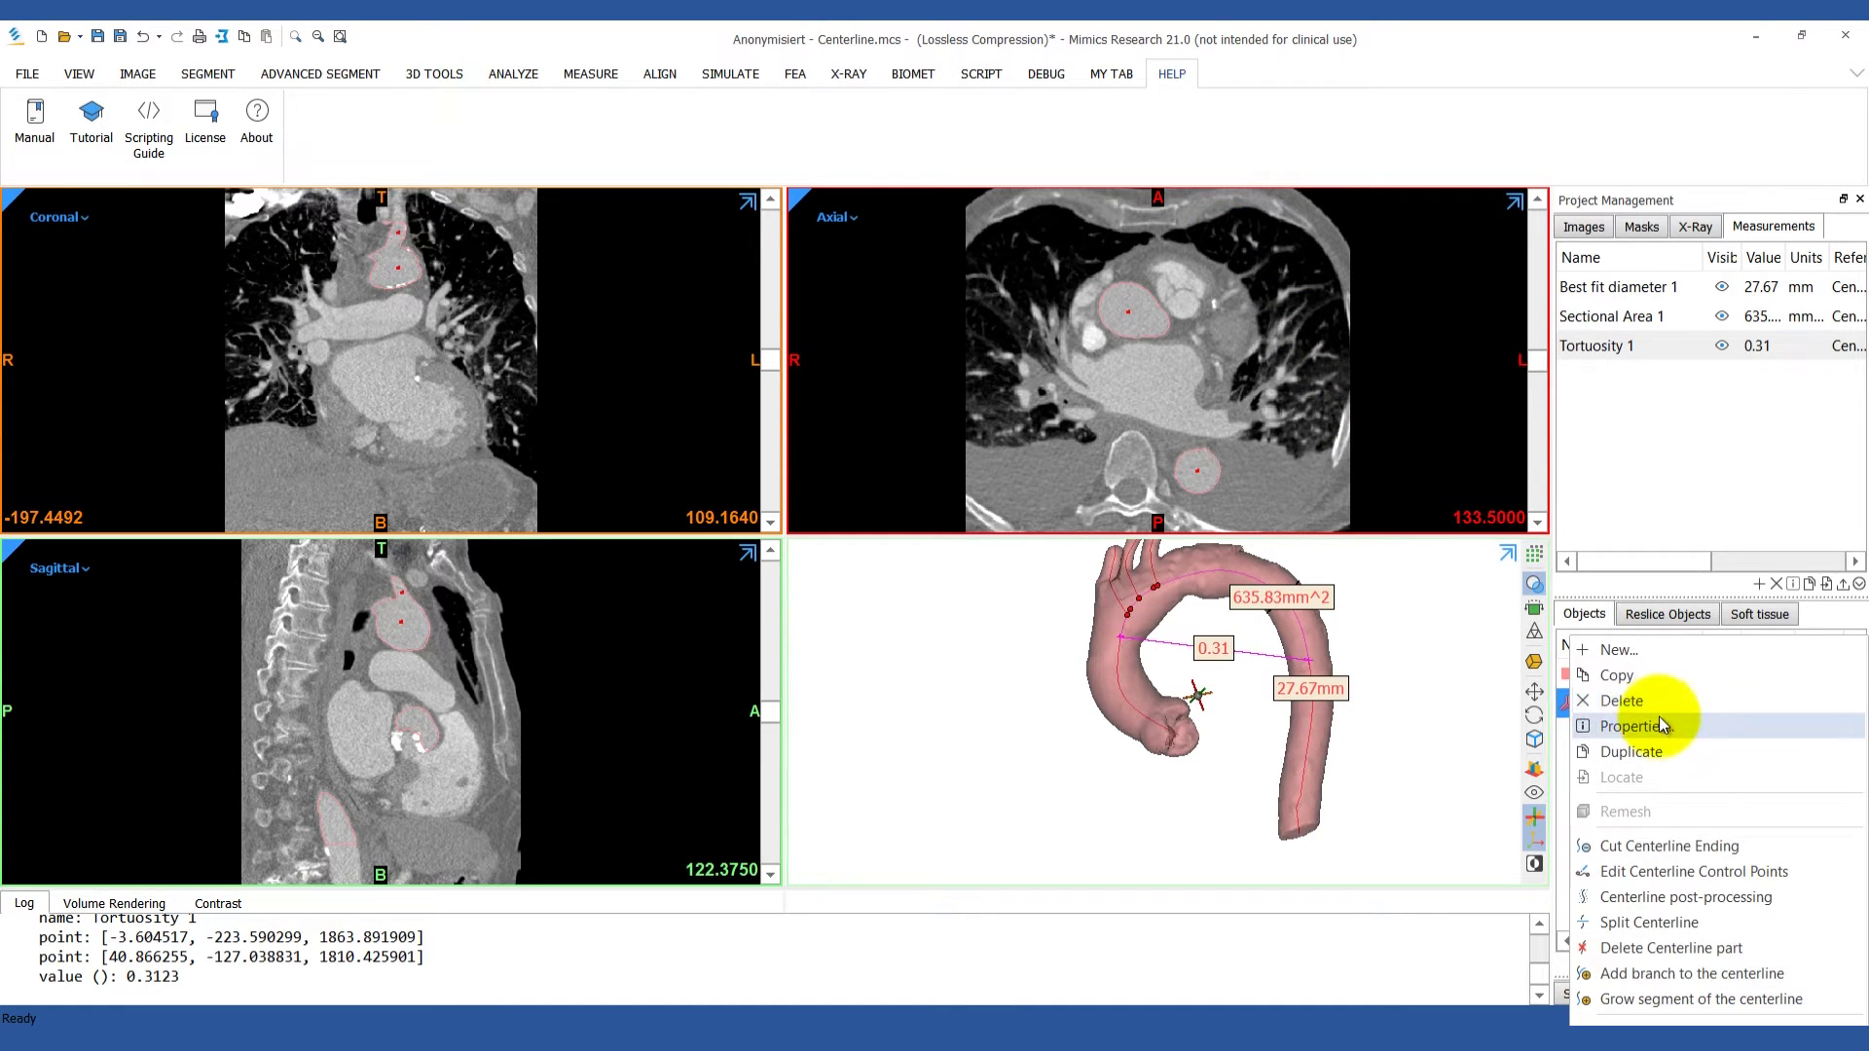
pyautogui.click(1661, 725)
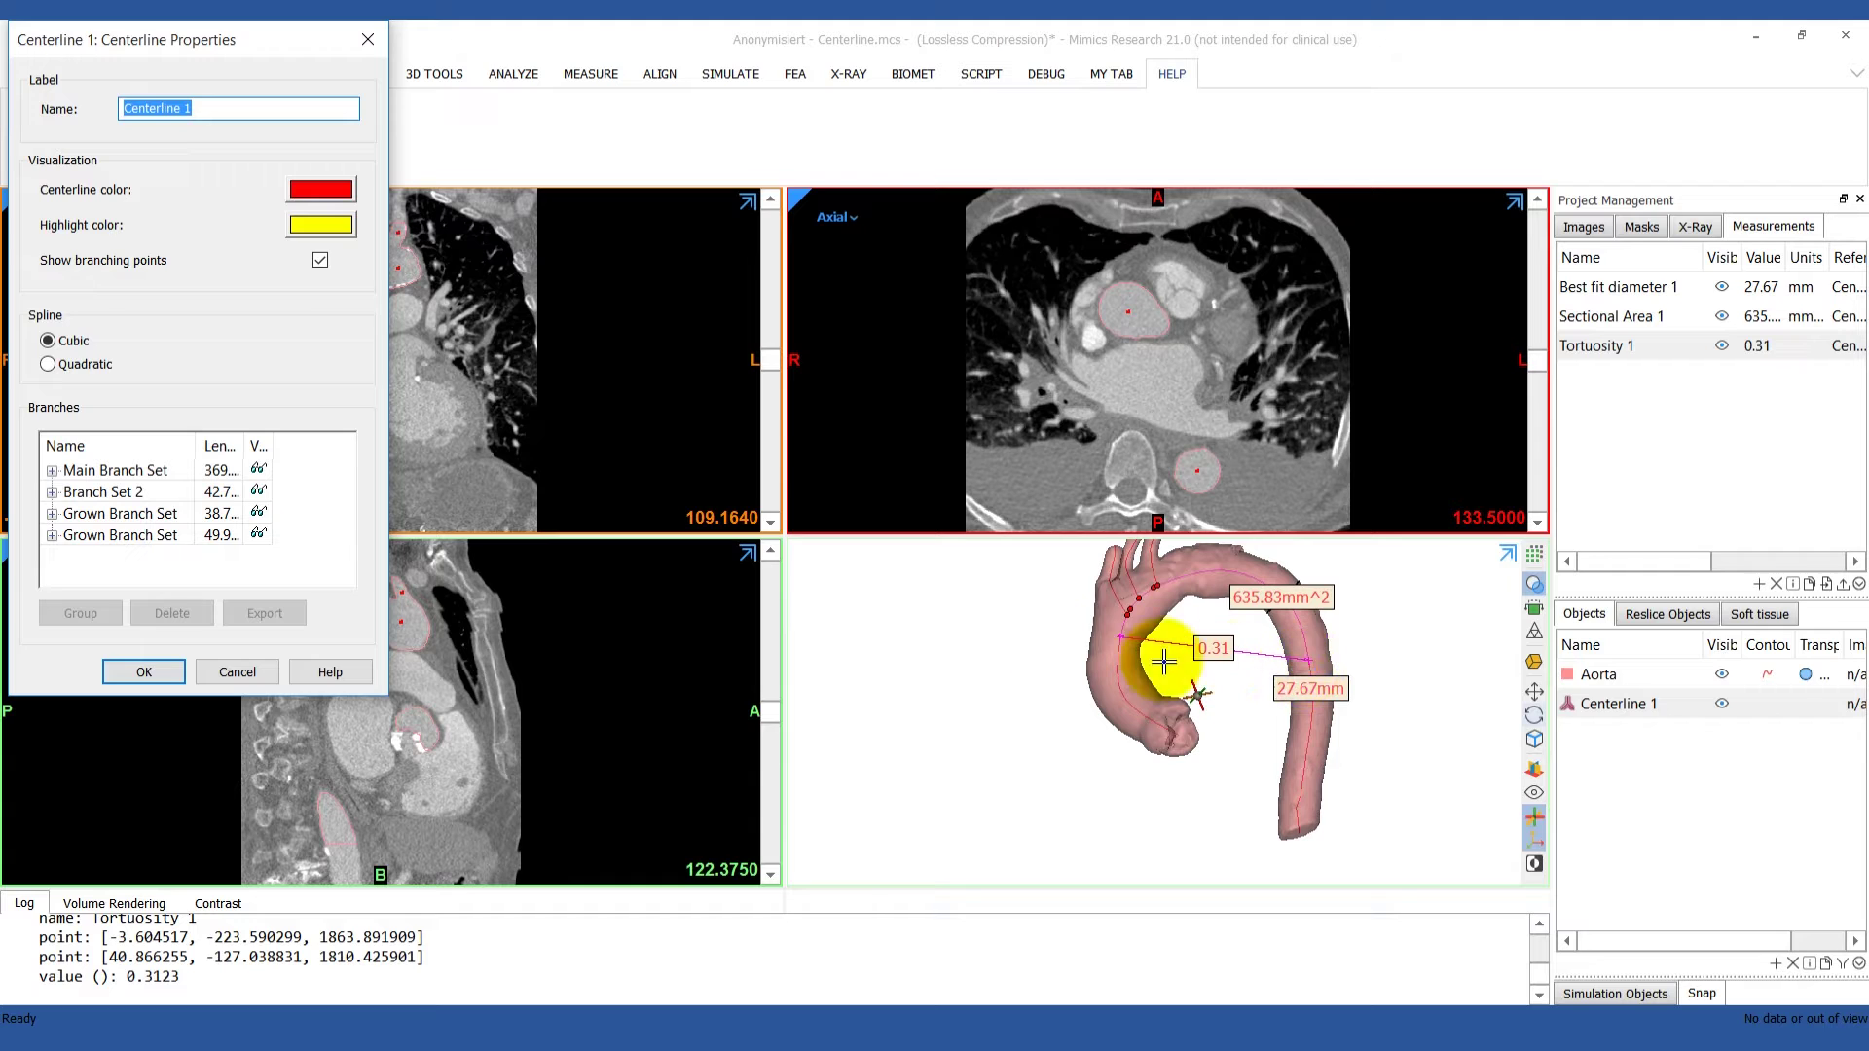
pyautogui.click(115, 470)
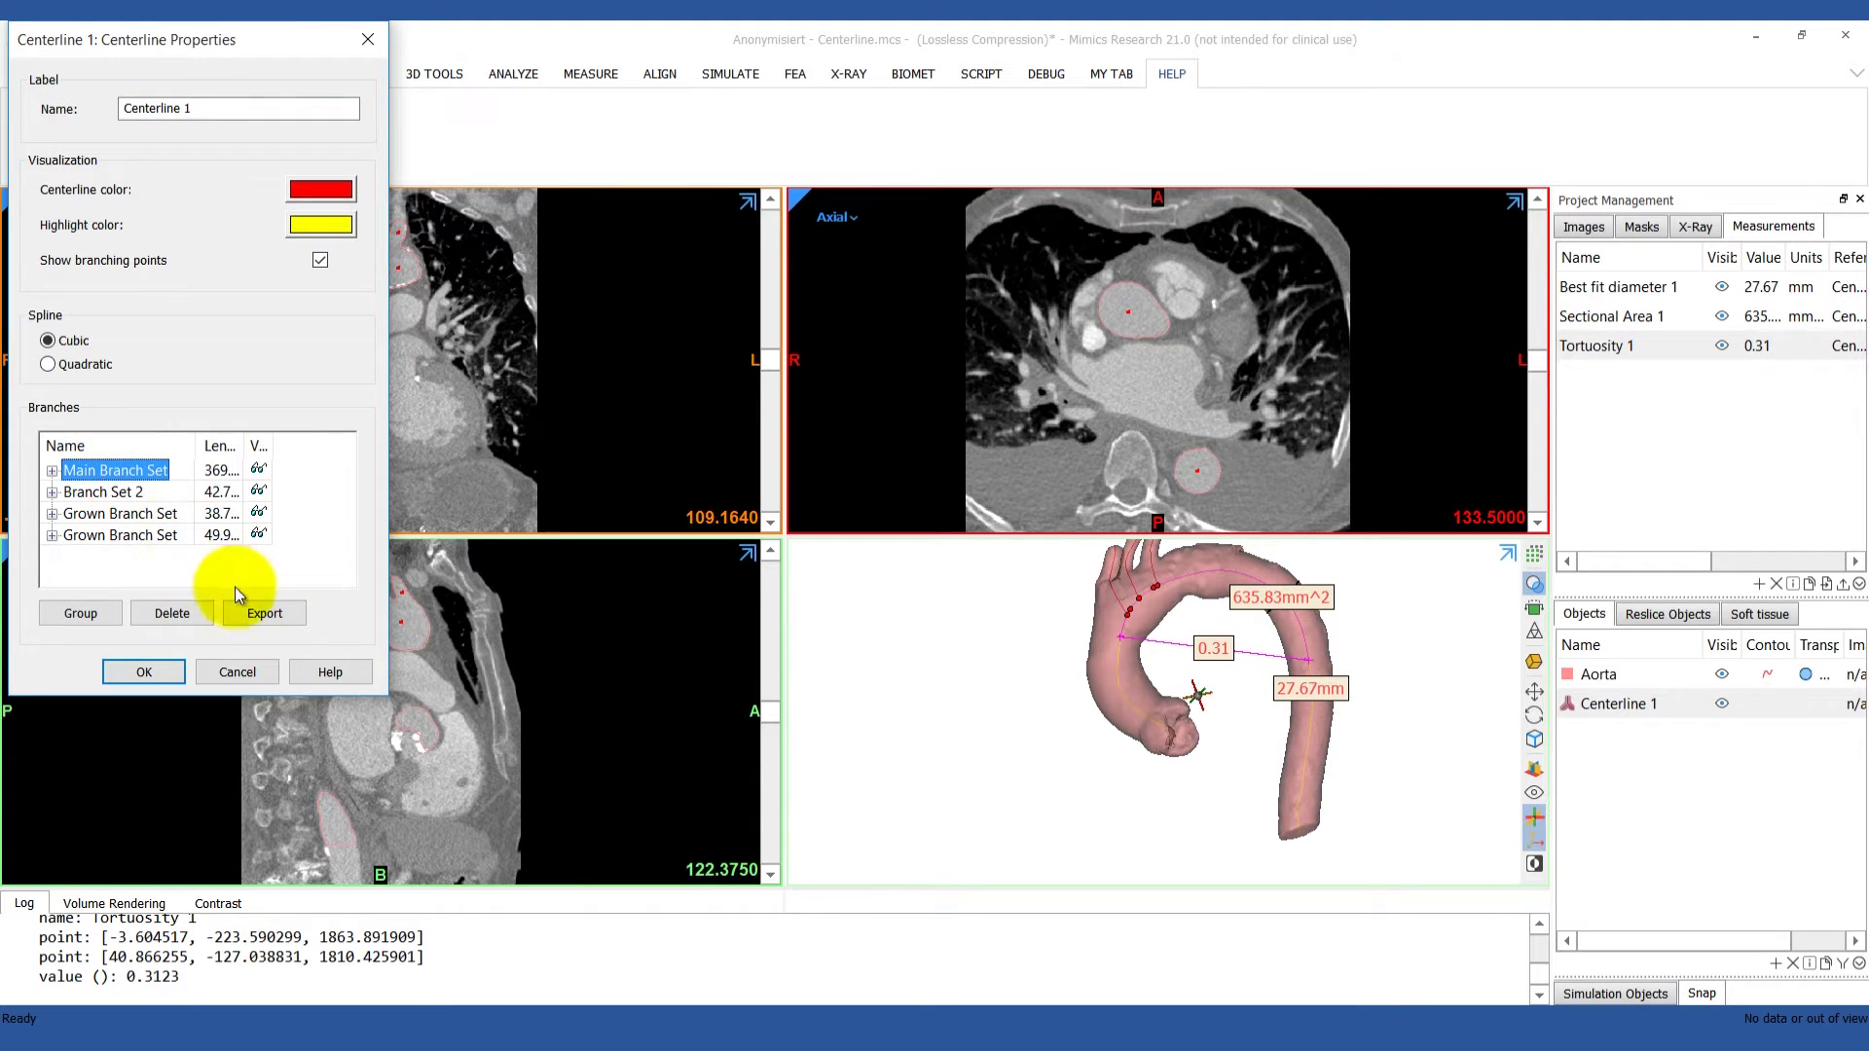
pyautogui.click(273, 619)
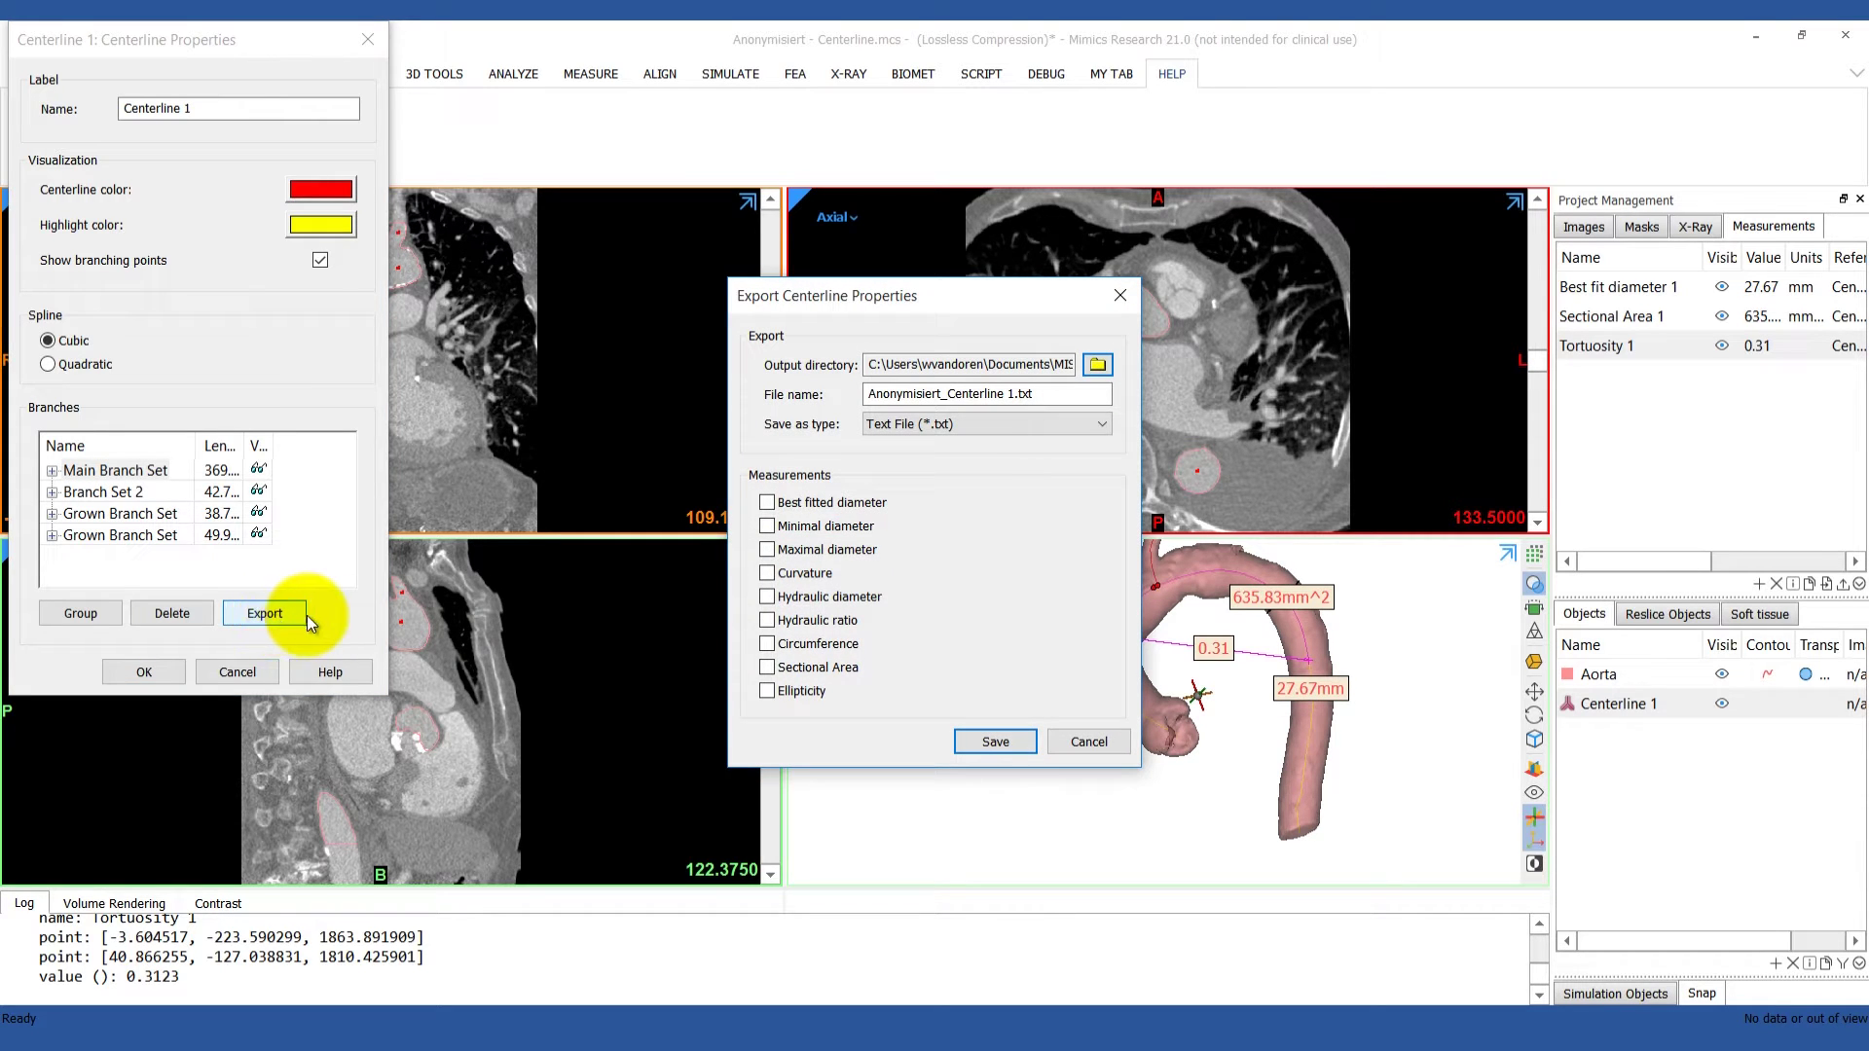
pyautogui.click(768, 503)
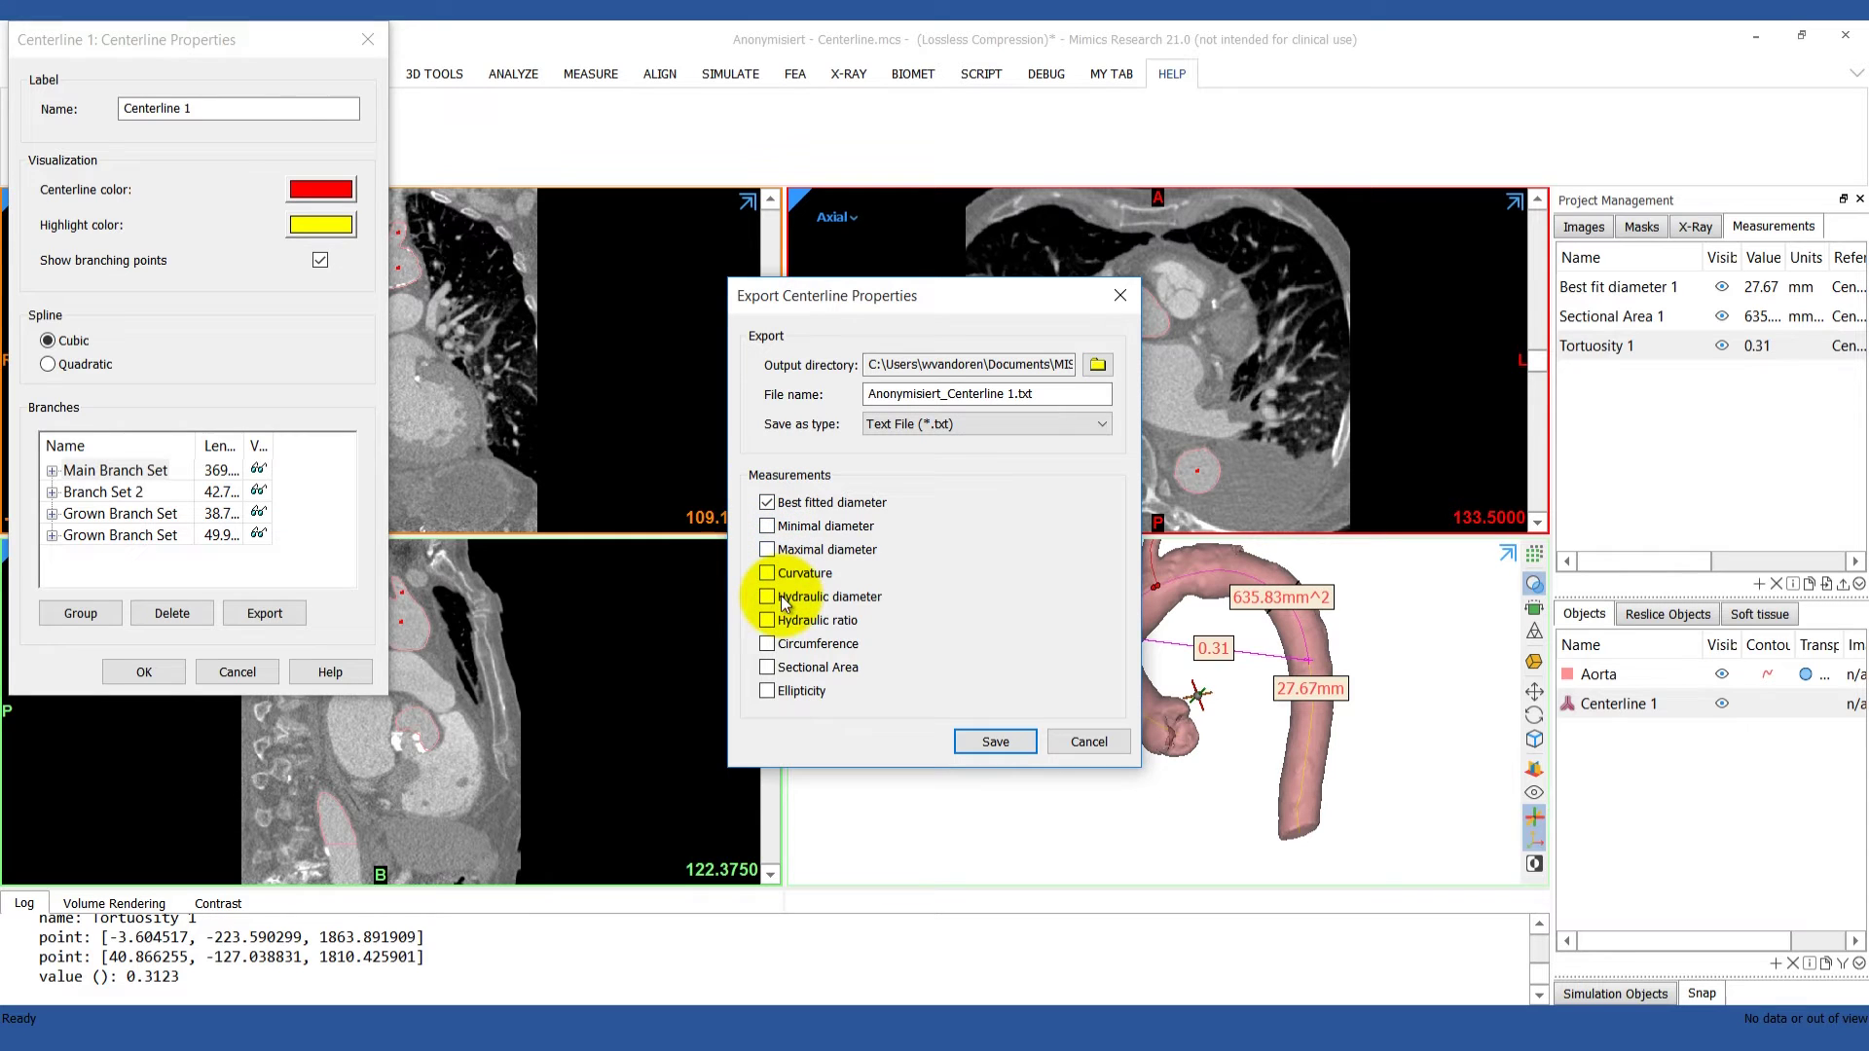
pyautogui.click(768, 645)
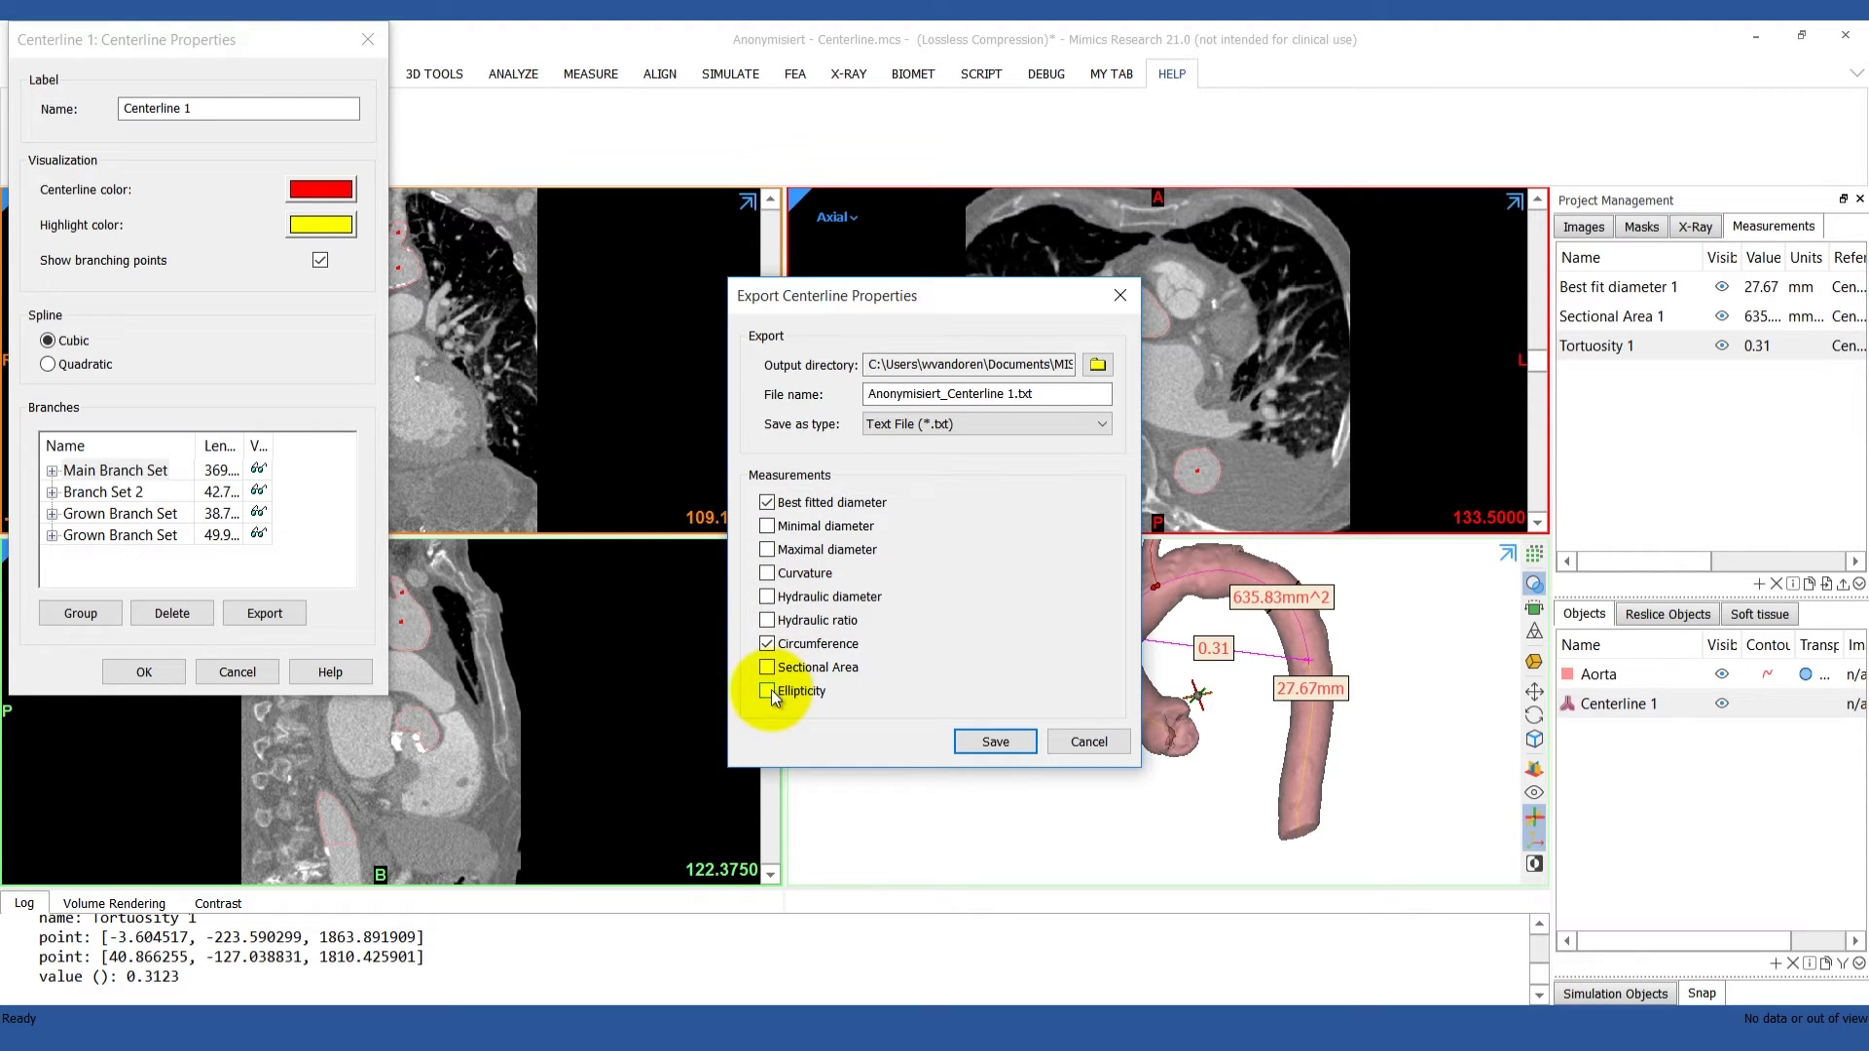
pyautogui.click(981, 745)
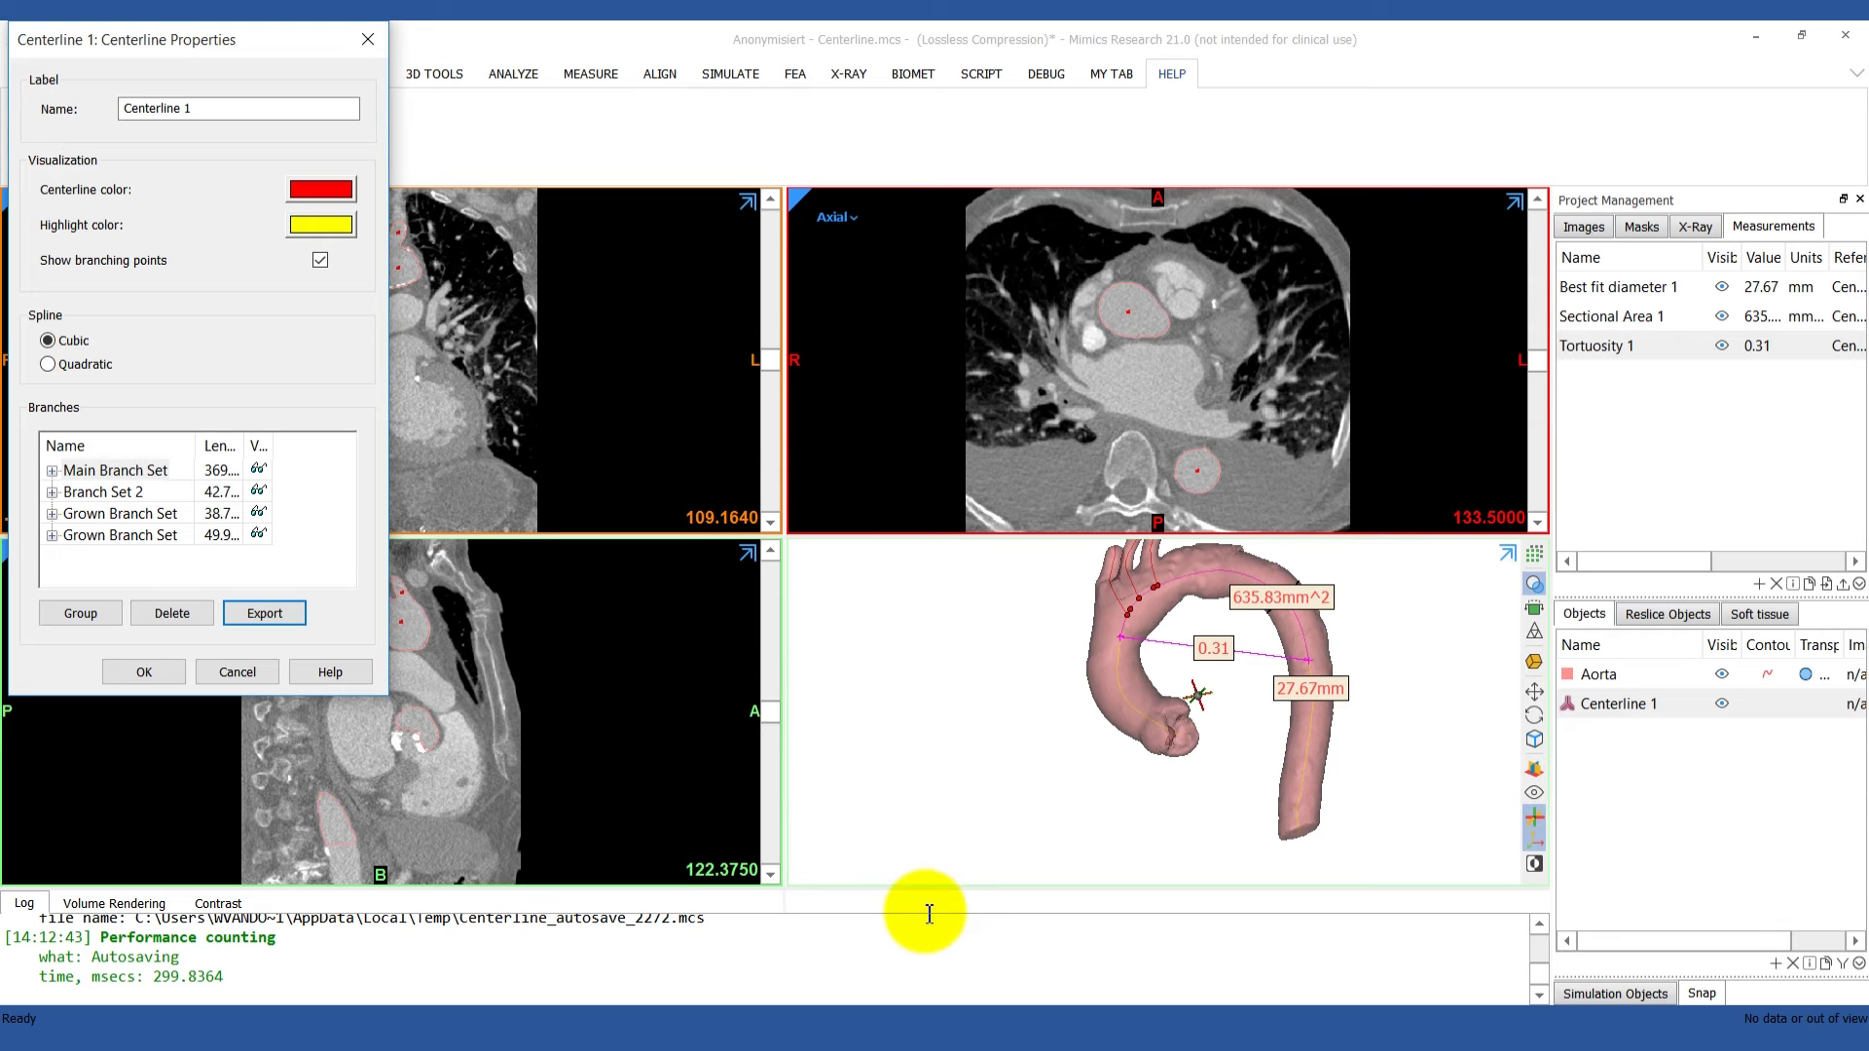
# Open Anonymisiert_Centerline 1.txt in Notepad to check its Dfit, Scf and E values
pyautogui.click(888, 1024)
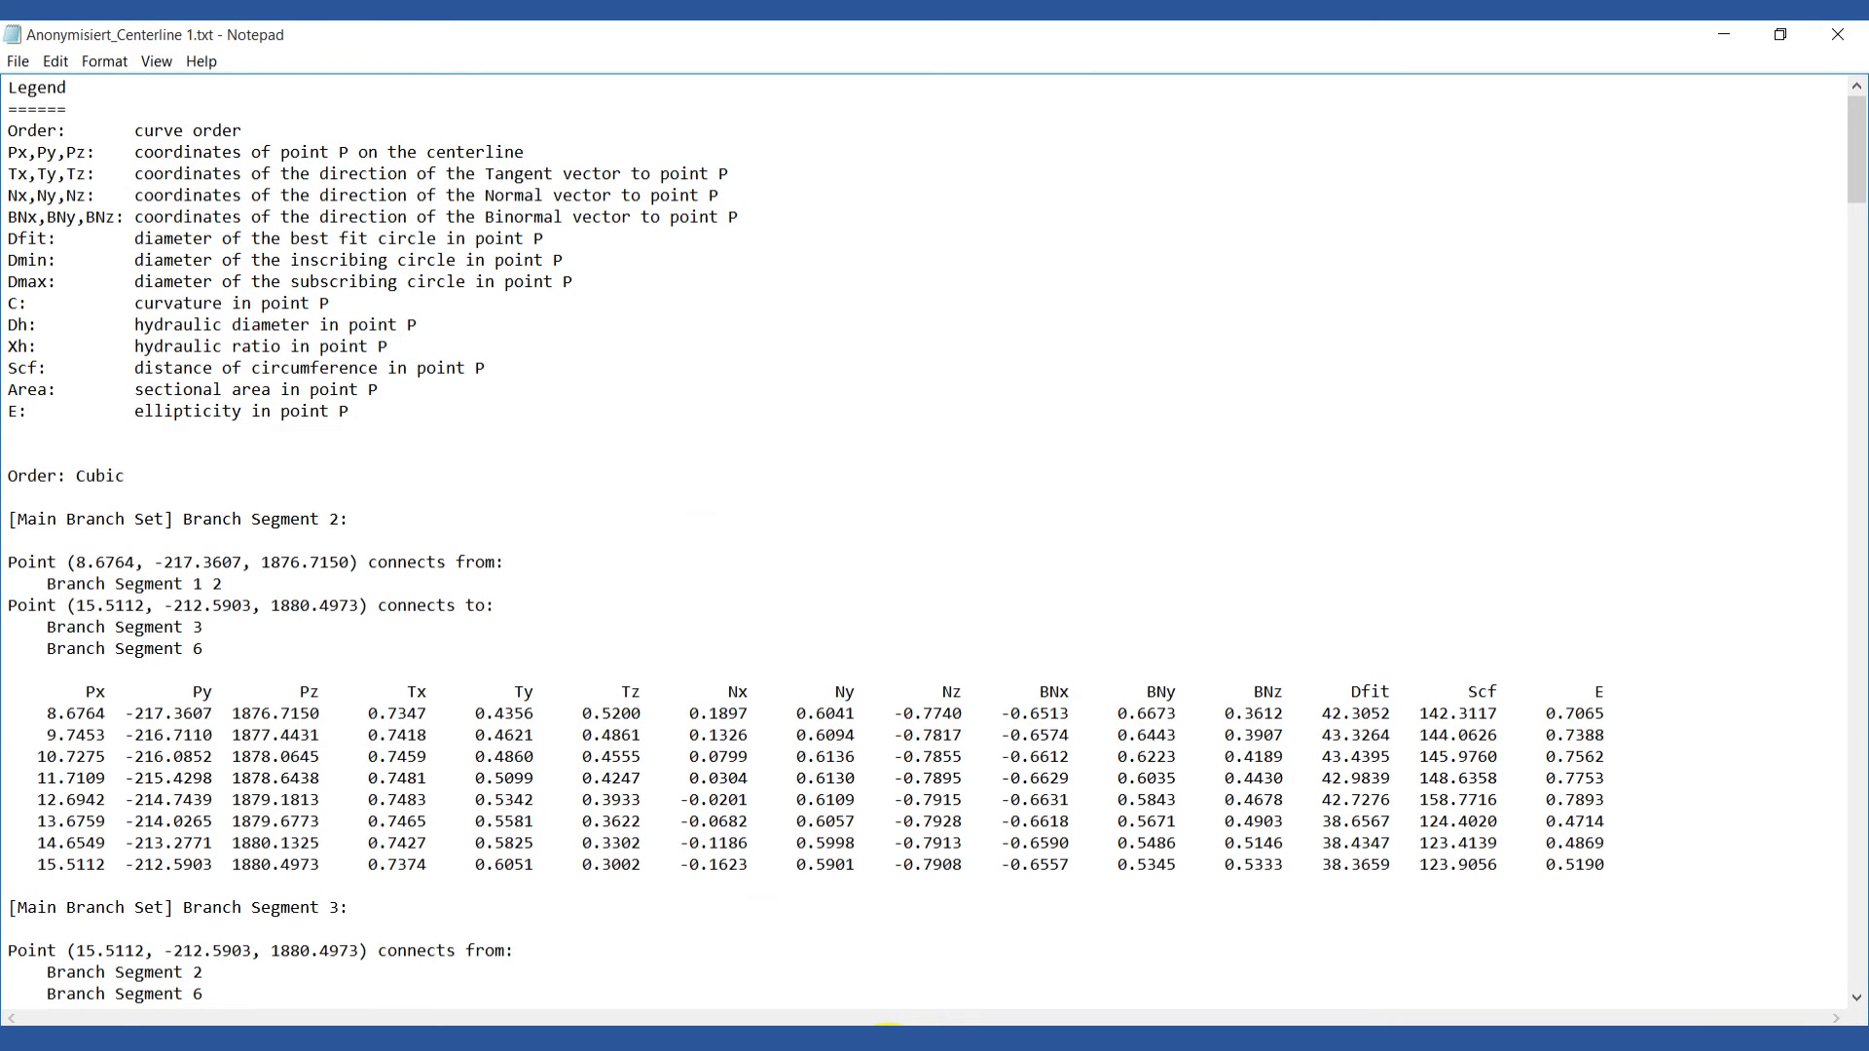